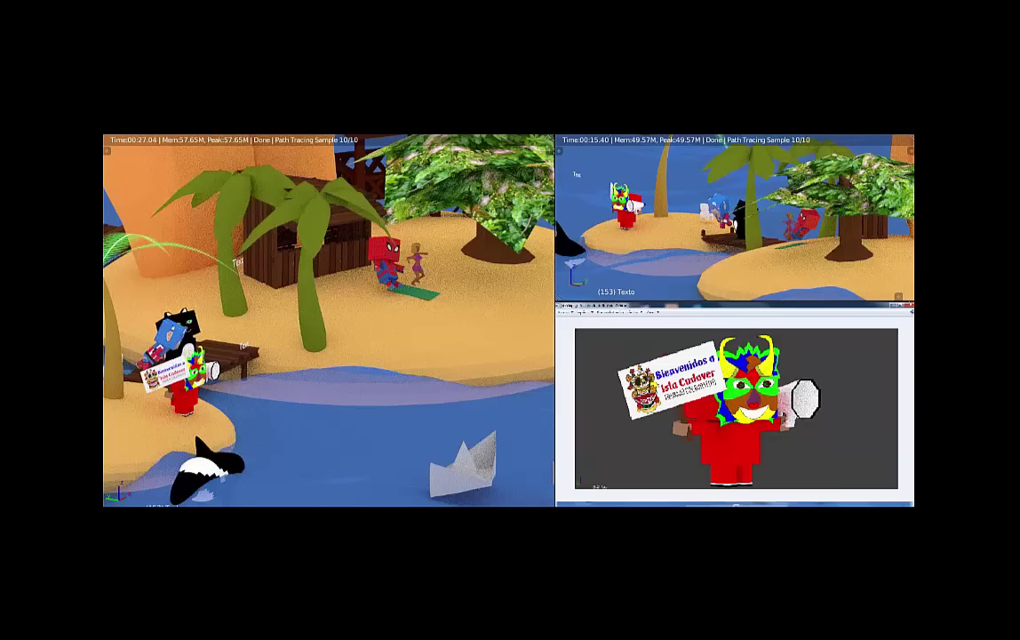
- Move the Dropbox shortcut up the desktop and place the Dropbox folder window on the right half
left_click_drag(39, 229, 388, 302)
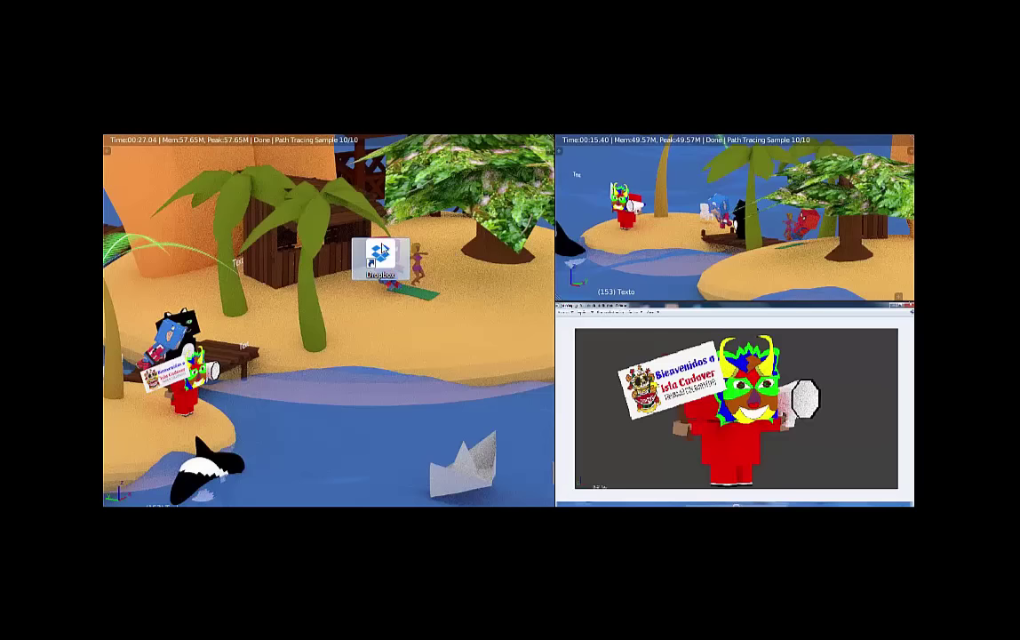
left_click_drag(387, 261, 386, 180)
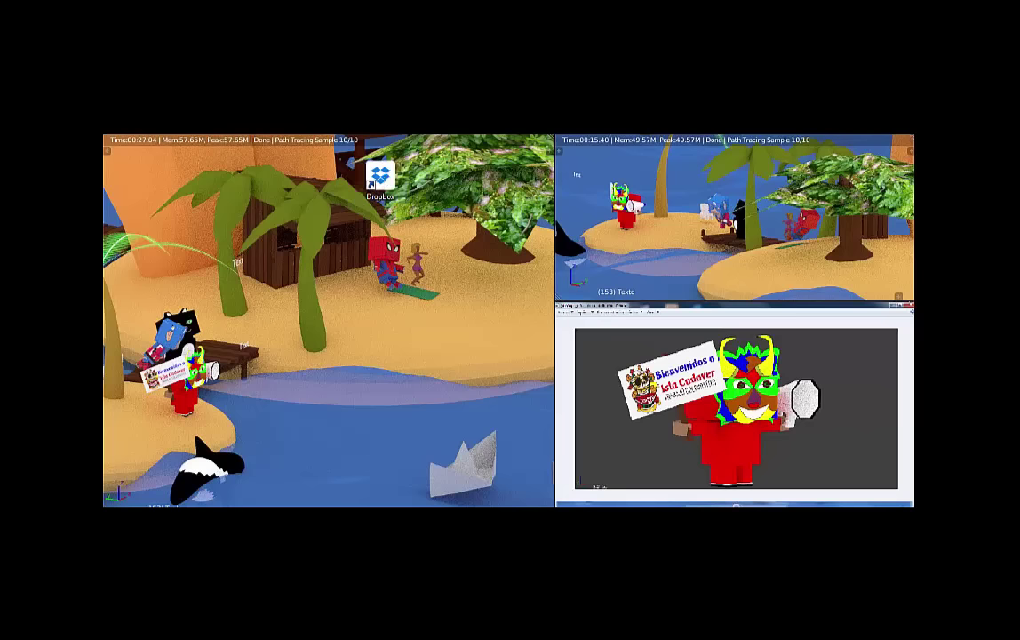
mouse_move(27, 70)
left_mouse_down()
mouse_move(791, 151)
mouse_move(714, 131)
left_mouse_up()
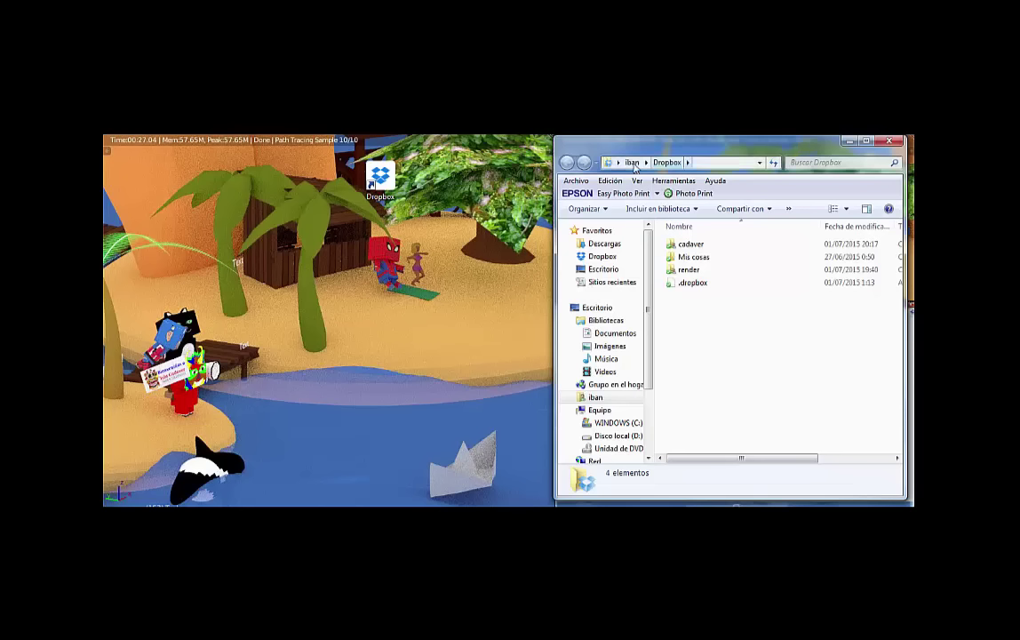
- Widen the Explorer window and browse the cadaver, template and cadaverisla folders
left_click_drag(551, 213, 421, 206)
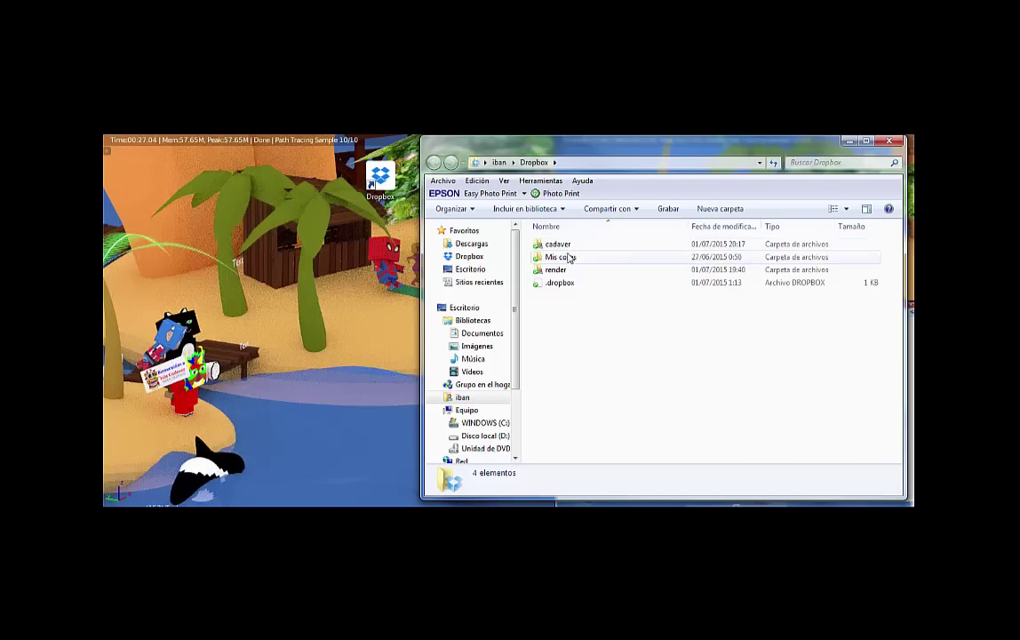
mouse_move(691, 243)
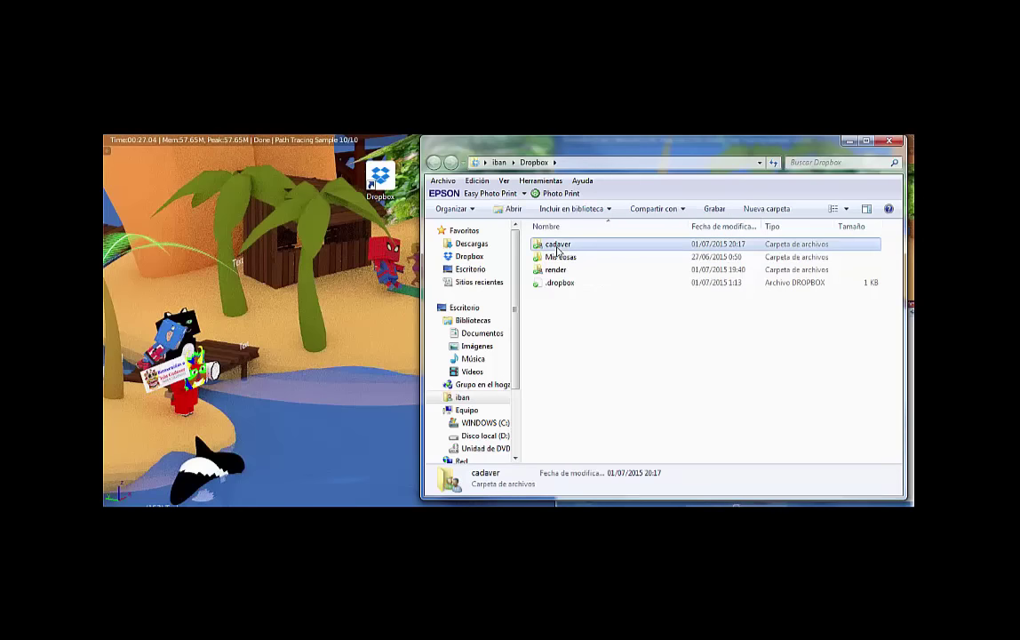
double_click(558, 245)
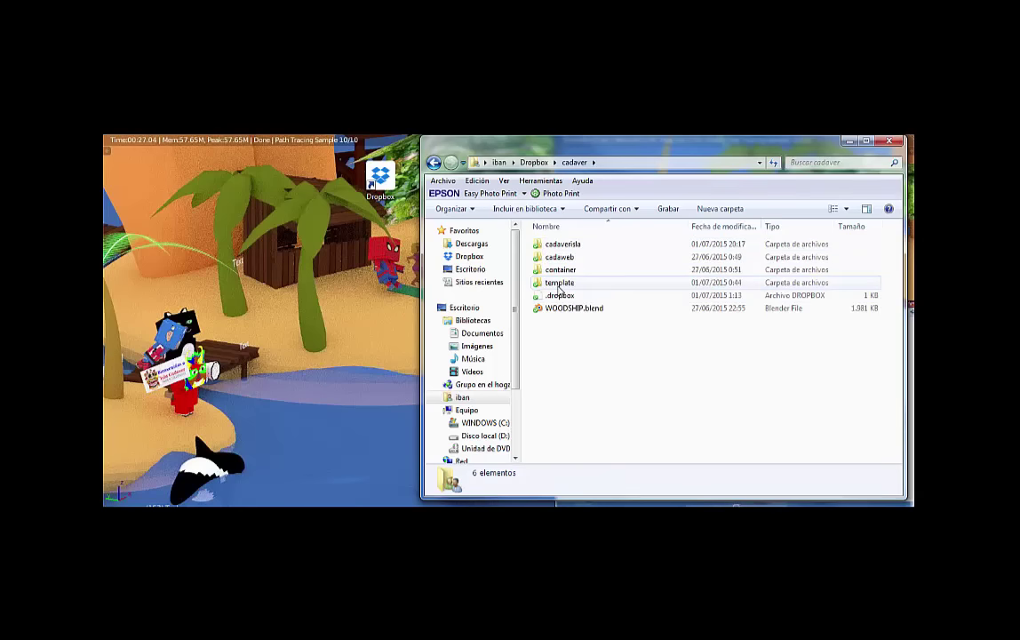
mouse_move(560, 283)
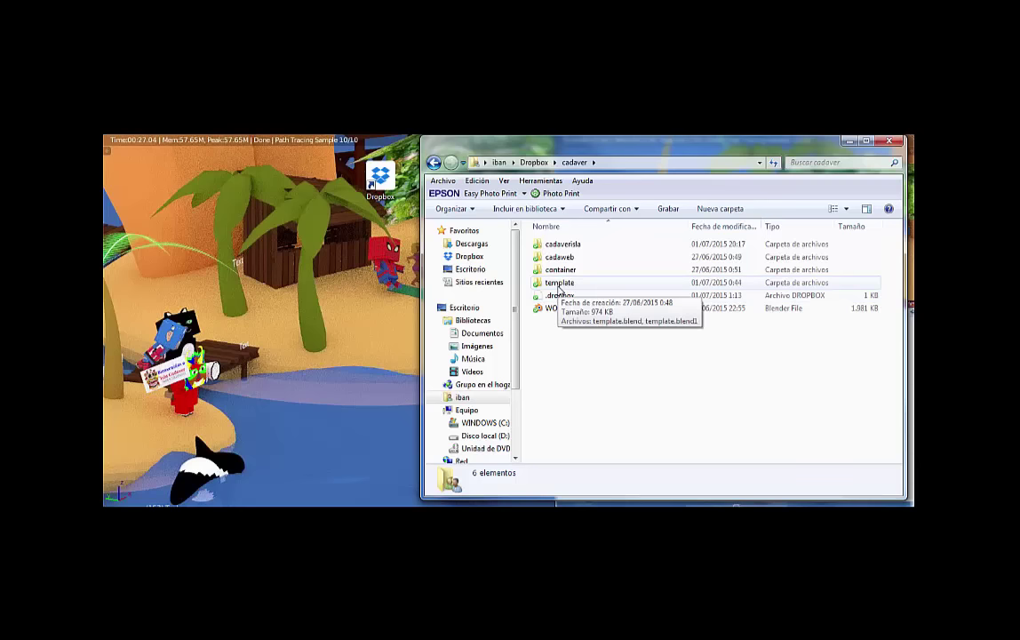
double_click(559, 283)
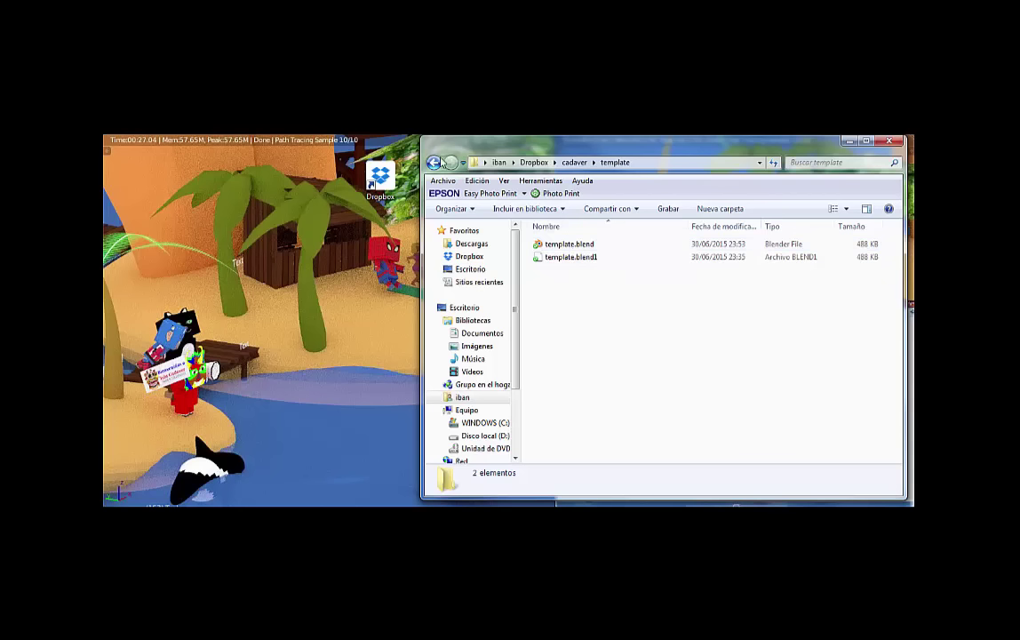
left_click(434, 162)
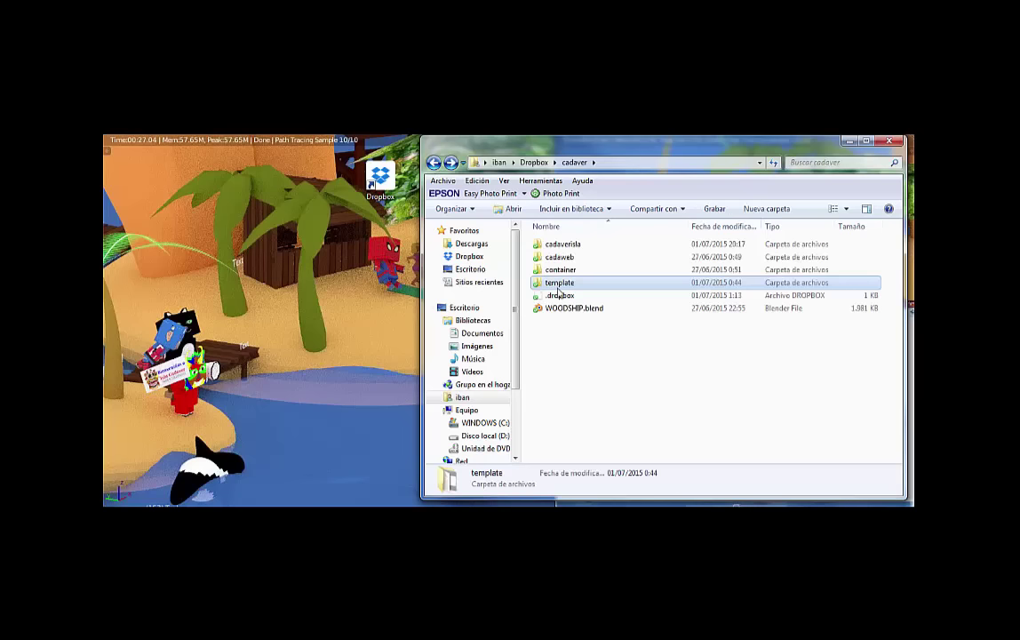
mouse_move(559, 256)
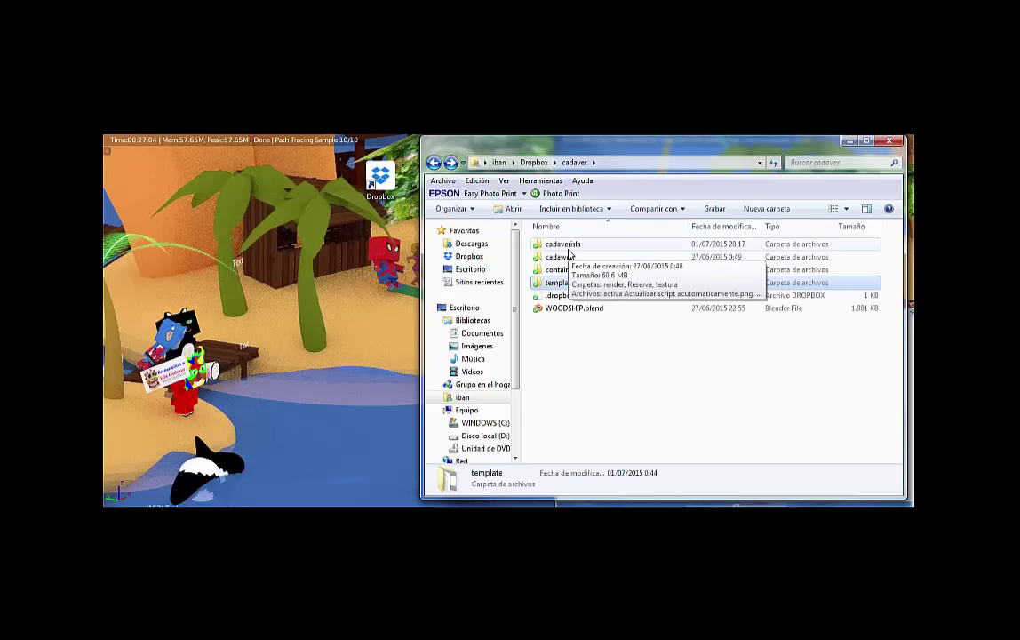
double_click(569, 245)
scroll(632, 300, "down", 2)
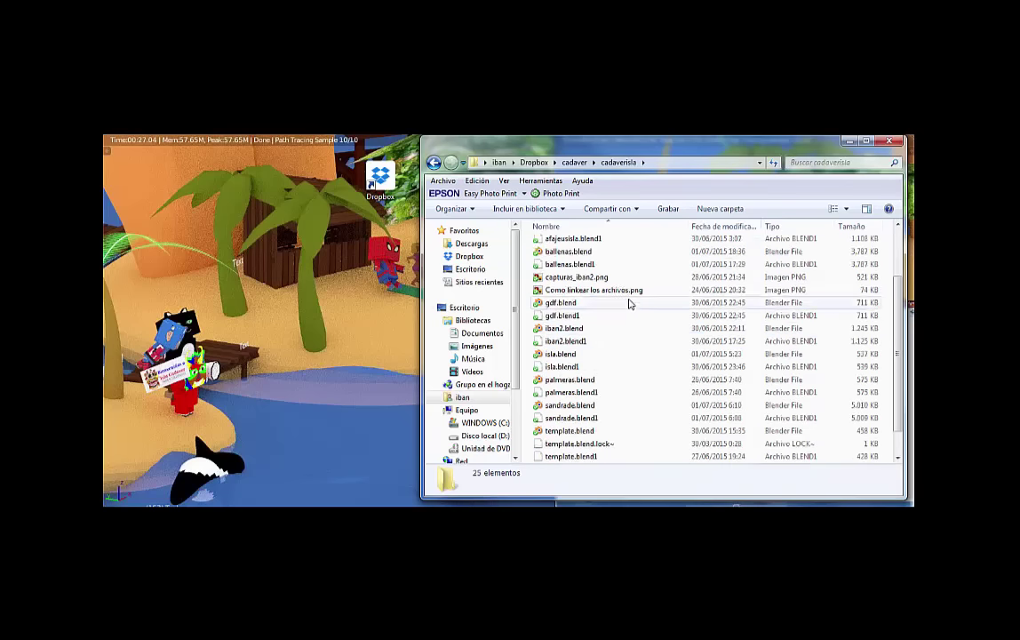
scroll(601, 331, "down", 1)
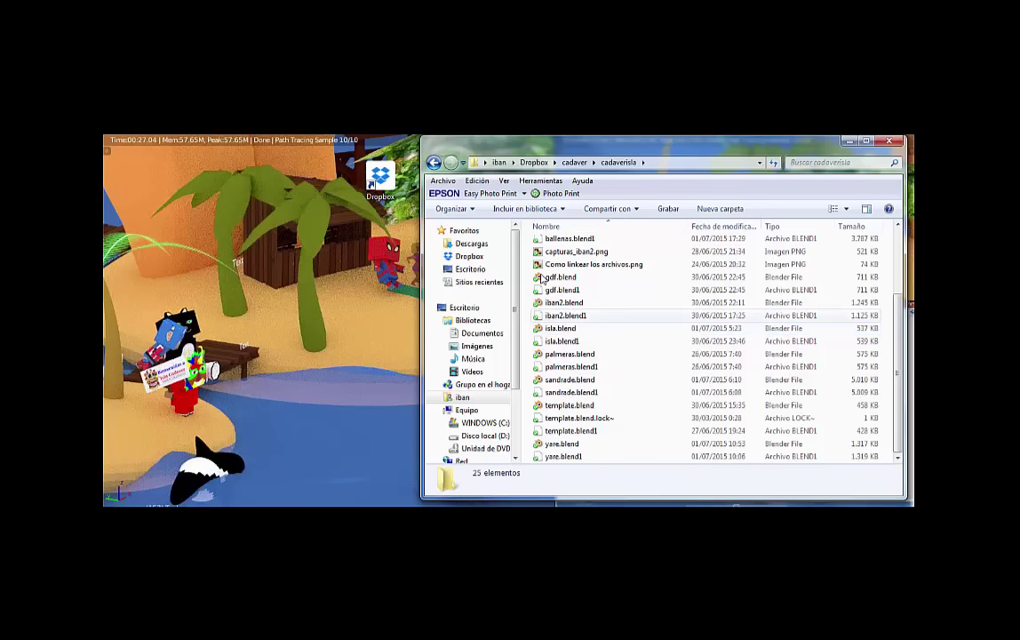
- Return to cadaver\template and open template.blend in Blender
key("BackSpace")
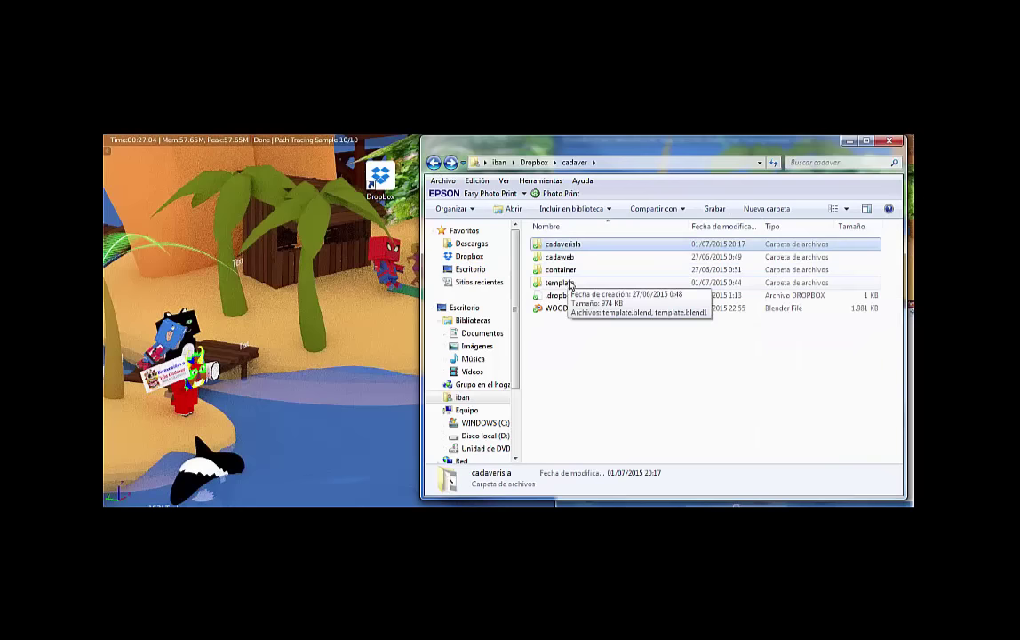
double_click(560, 282)
left_click(563, 249)
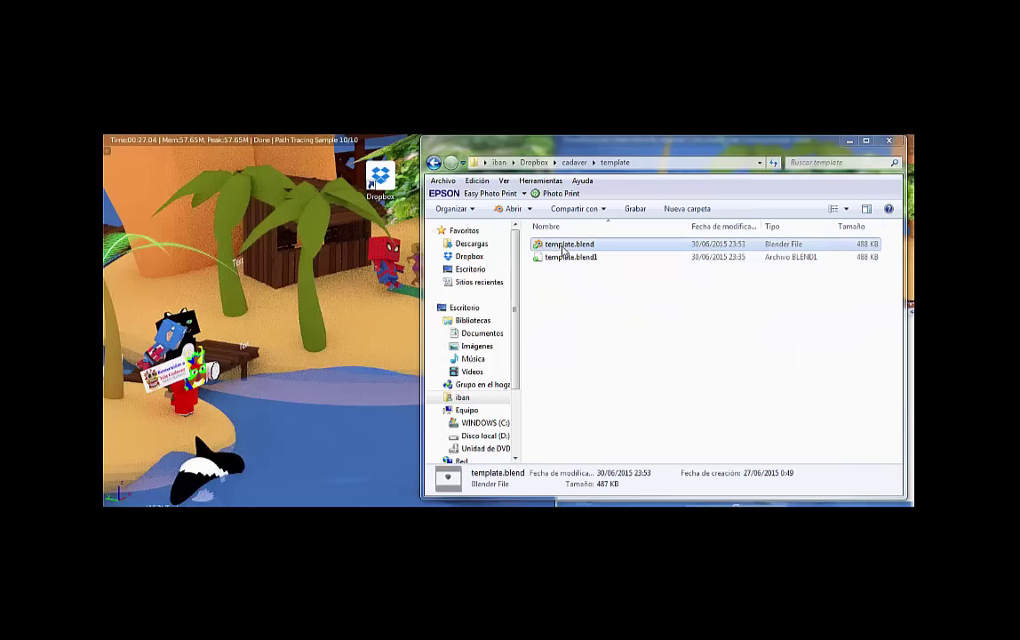
double_click(562, 248)
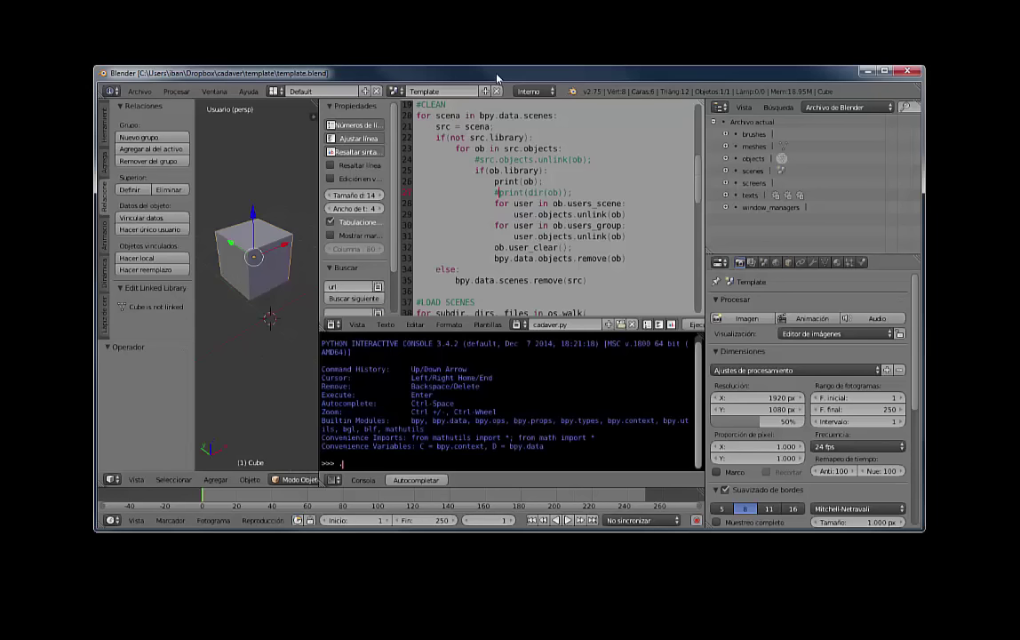
- Maximize Blender and lower the split between the 3D view and the script editor
left_click(884, 70)
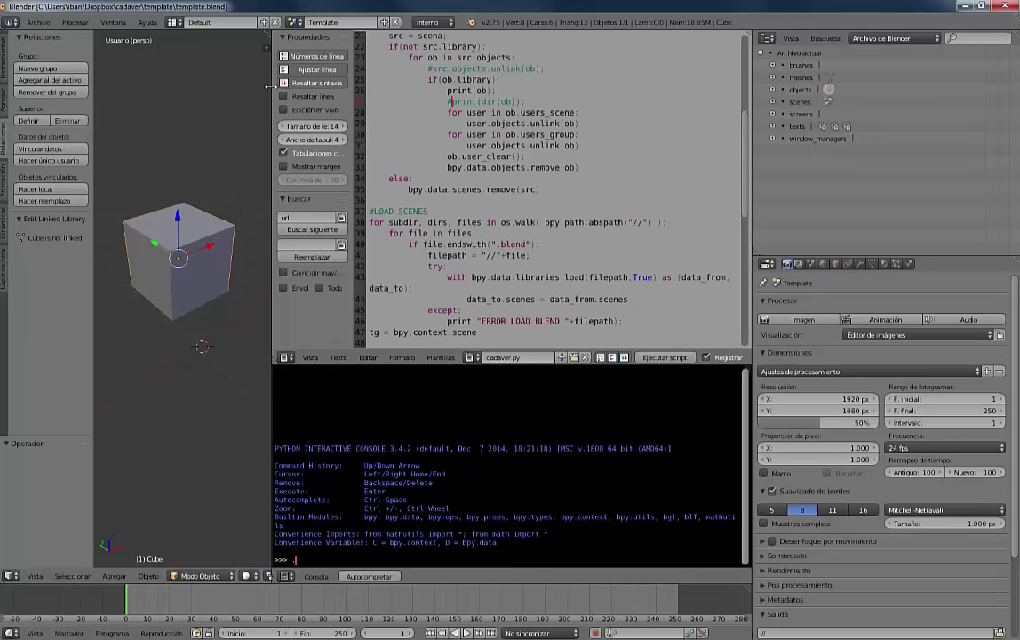
mouse_move(270, 86)
left_mouse_down()
mouse_move(702, 125)
mouse_move(259, 127)
left_mouse_up()
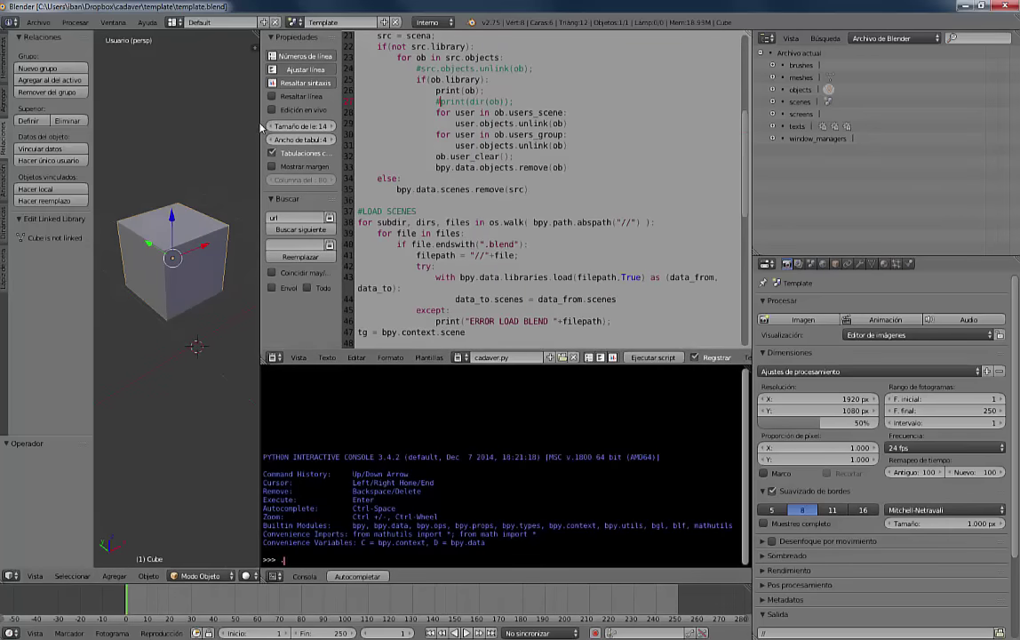
scroll(499, 266, "up", 5)
scroll(500, 266, "up", 2)
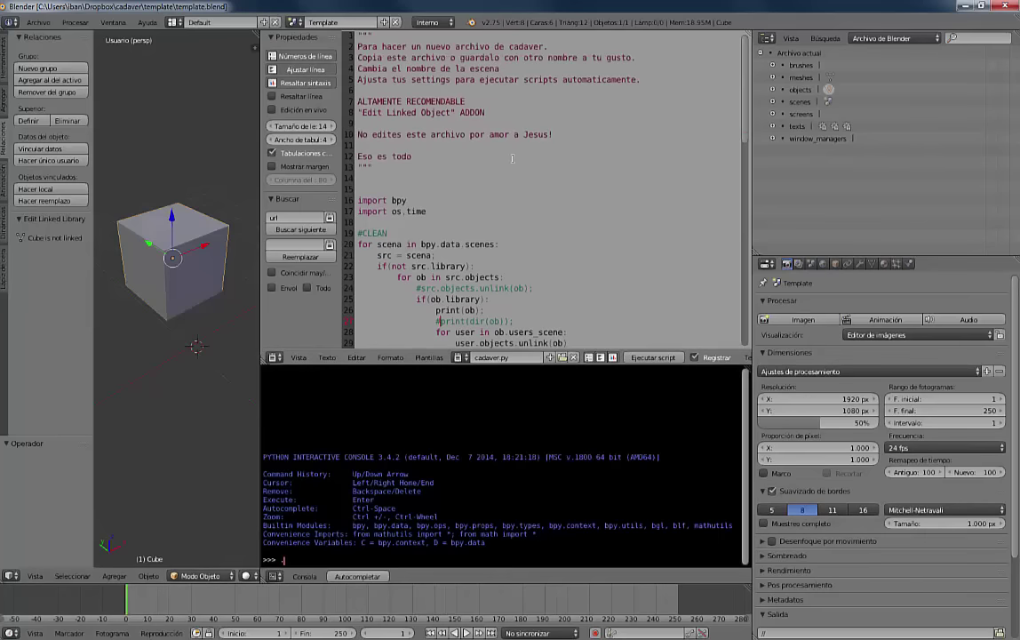
scroll(499, 266, "up", 1)
- Preview alertas.py in the text editor, then switch back to cadaver.py
left_click(276, 357)
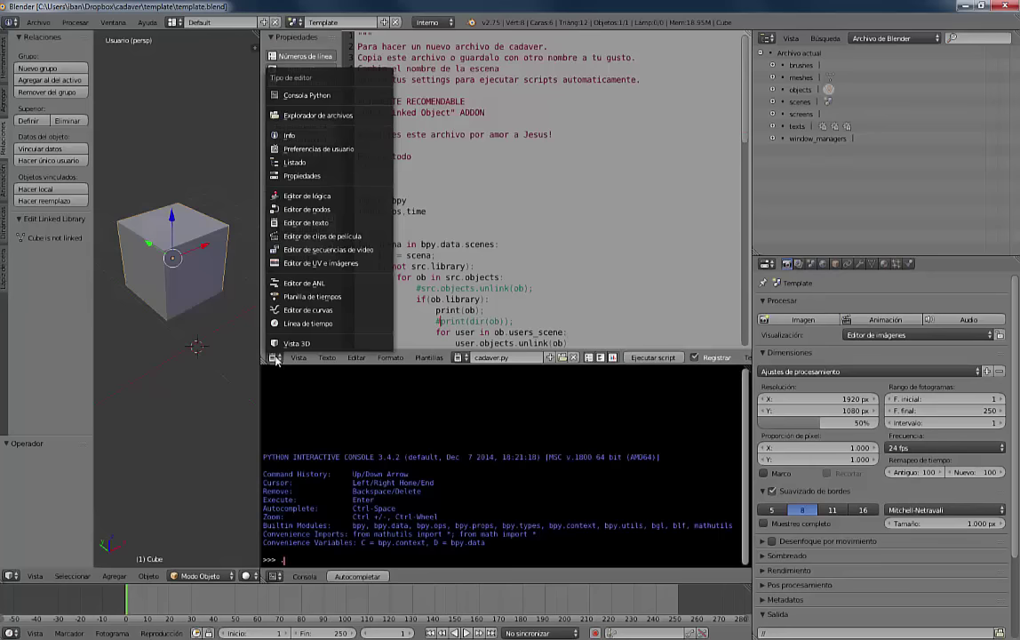
left_click(272, 358)
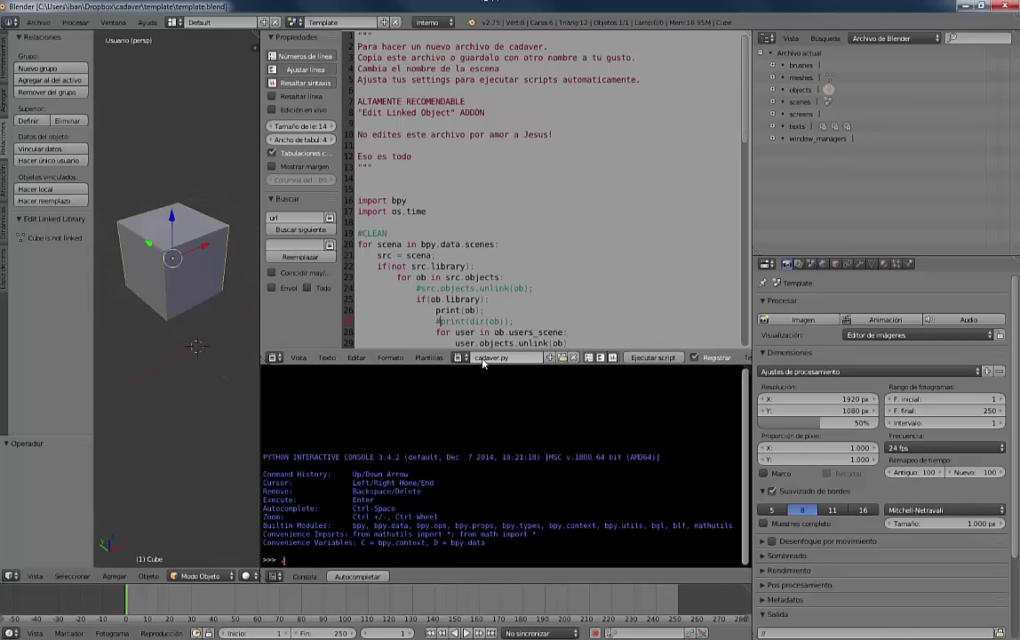
left_click(458, 357)
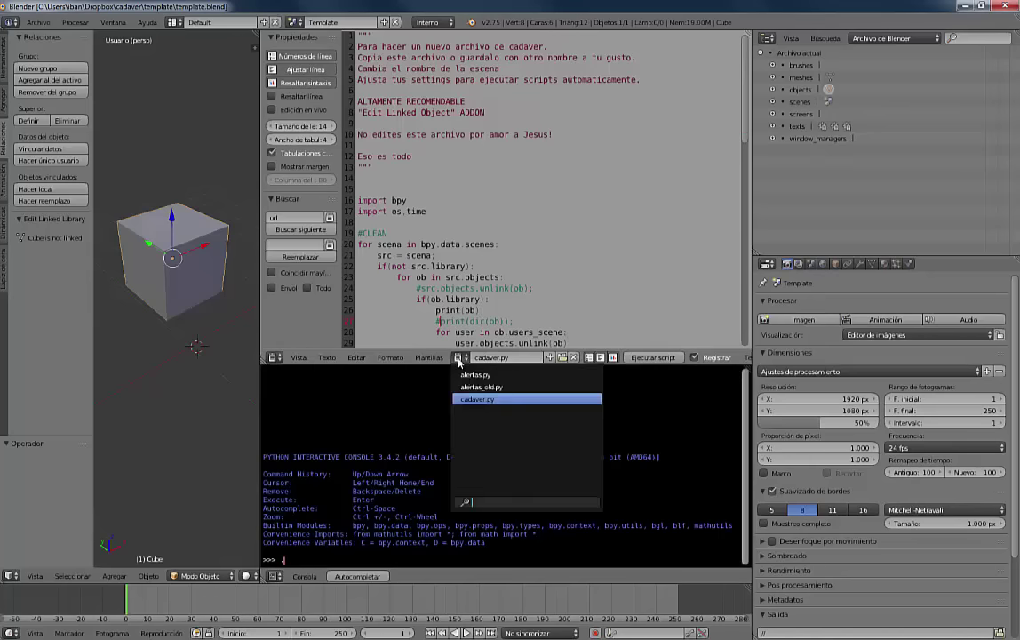
left_click(468, 374)
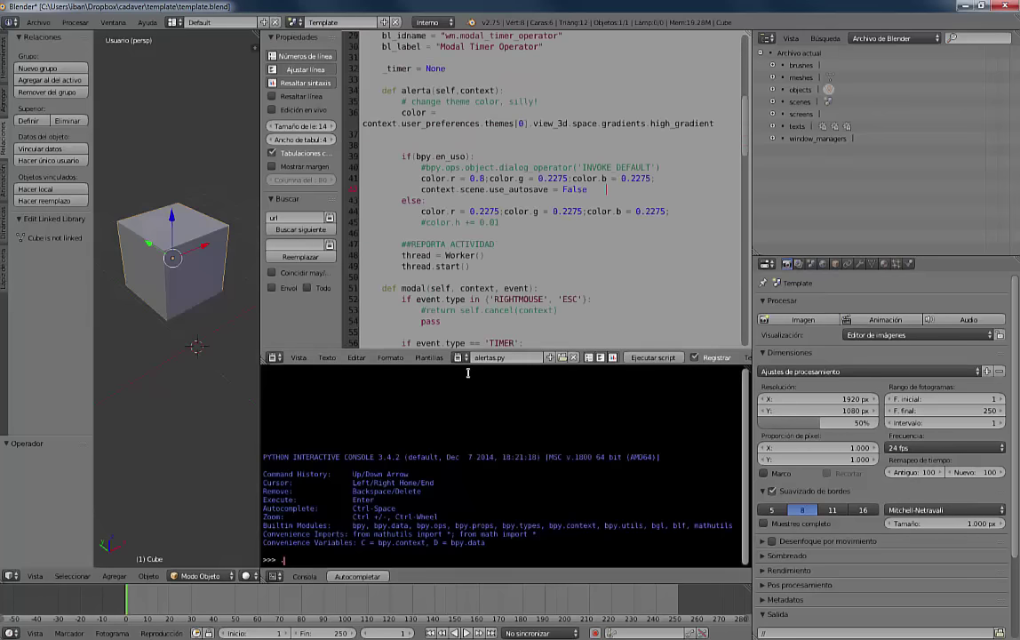
left_click(458, 357)
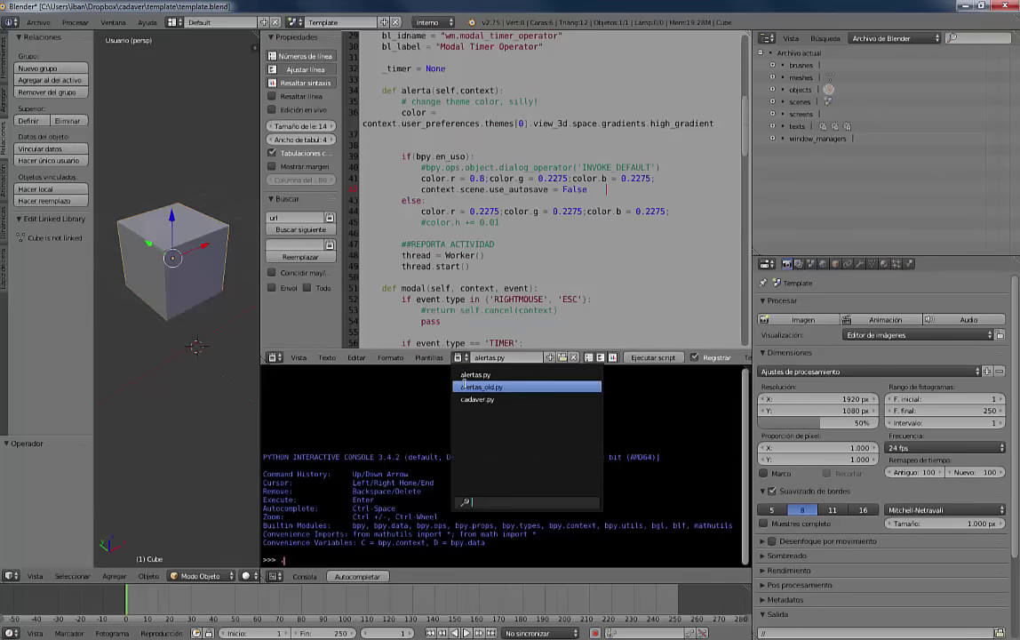
left_click(471, 399)
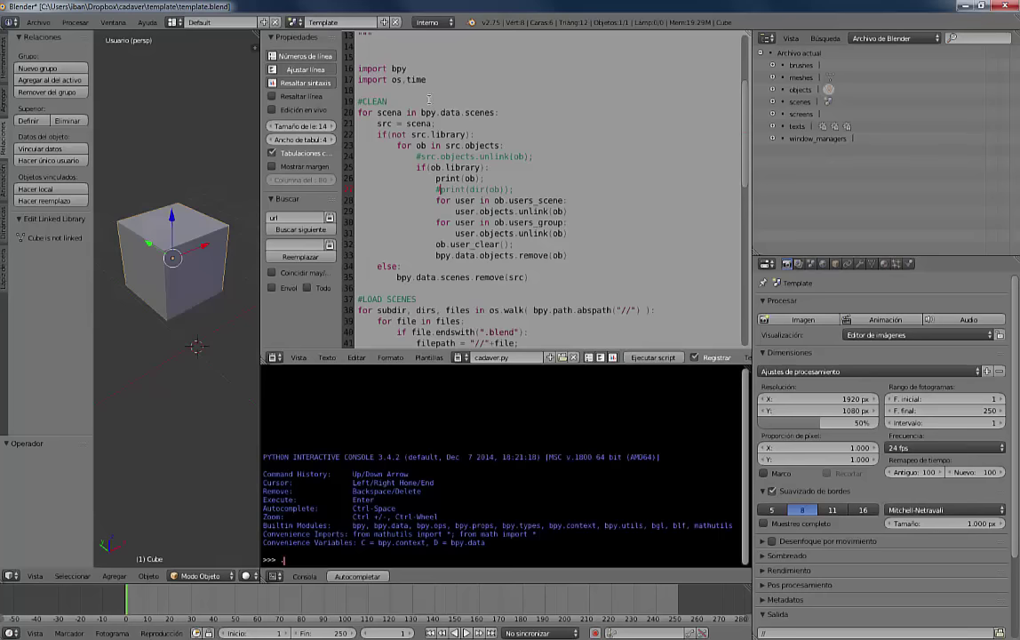
scroll(459, 129, "up", 1)
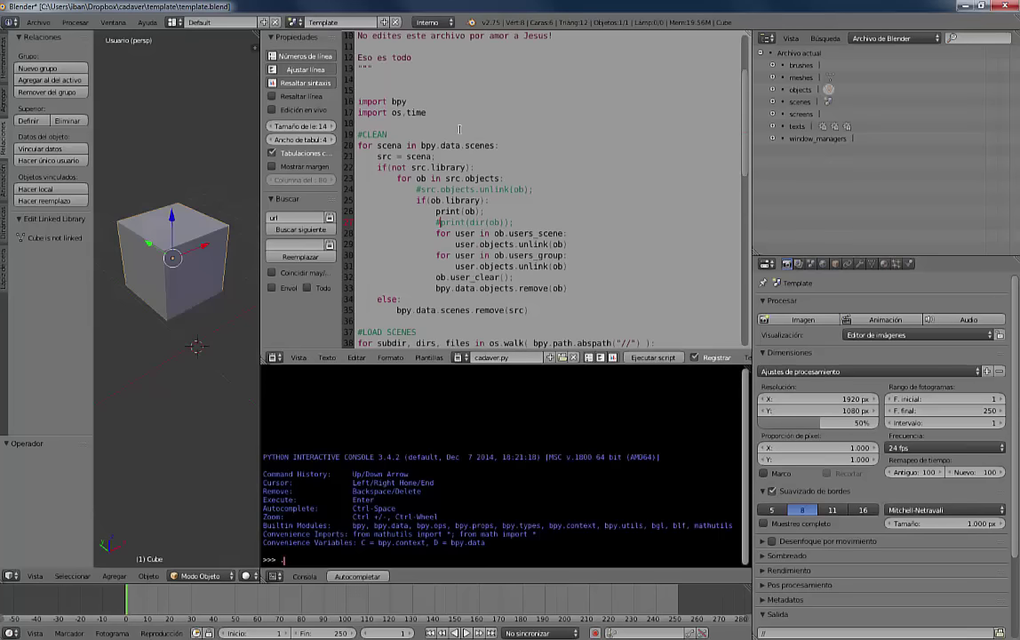
scroll(459, 129, "up", 3)
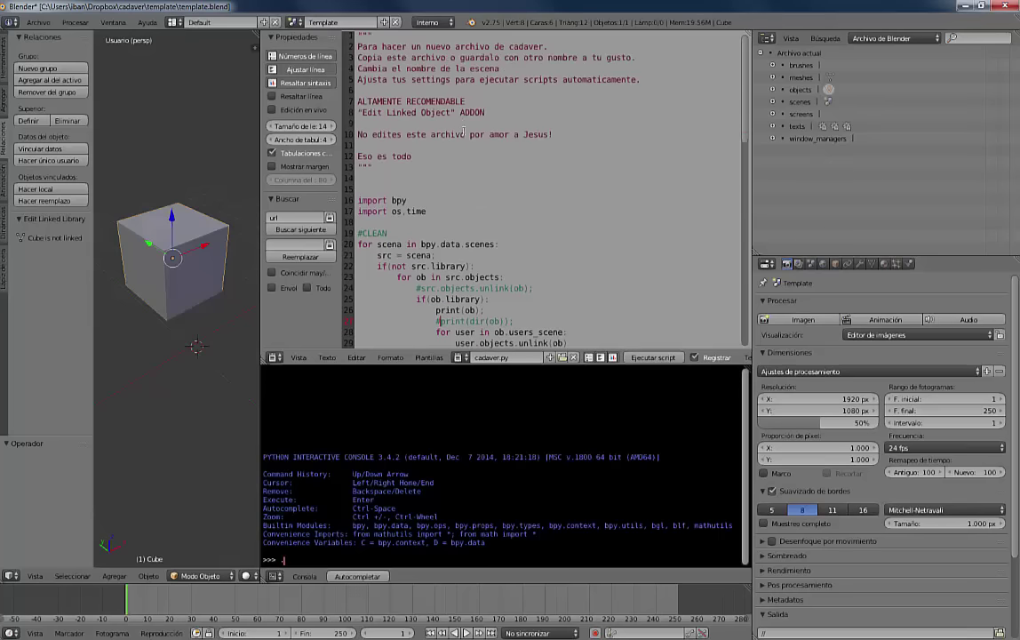
scroll(462, 132, "down", 1)
scroll(461, 128, "down", 2)
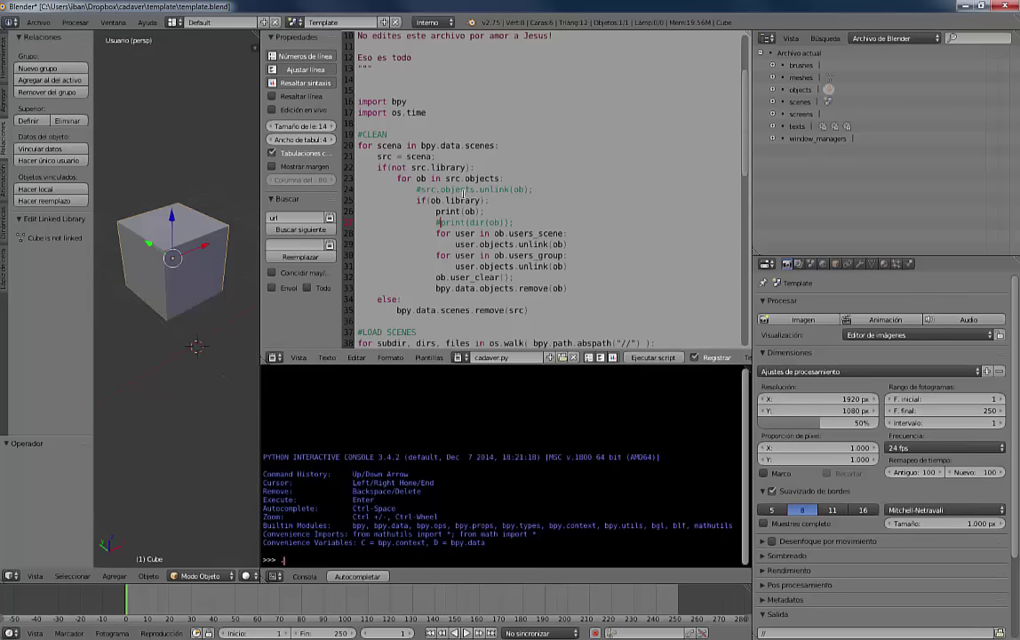
middle_click_drag(433, 284, 448, 192)
scroll(449, 192, "down", 1)
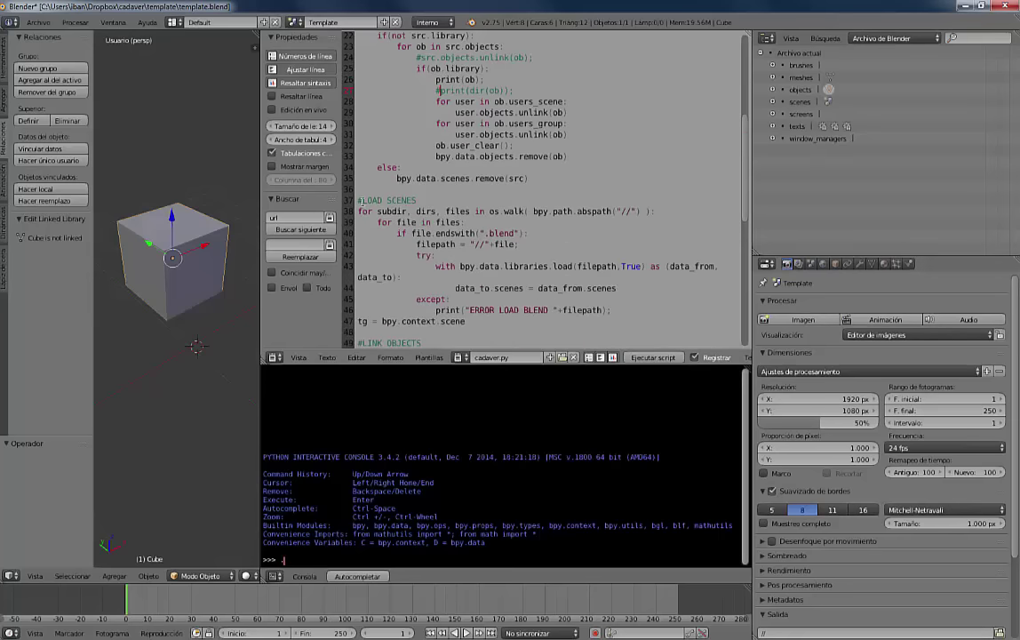
scroll(410, 201, "up", 7)
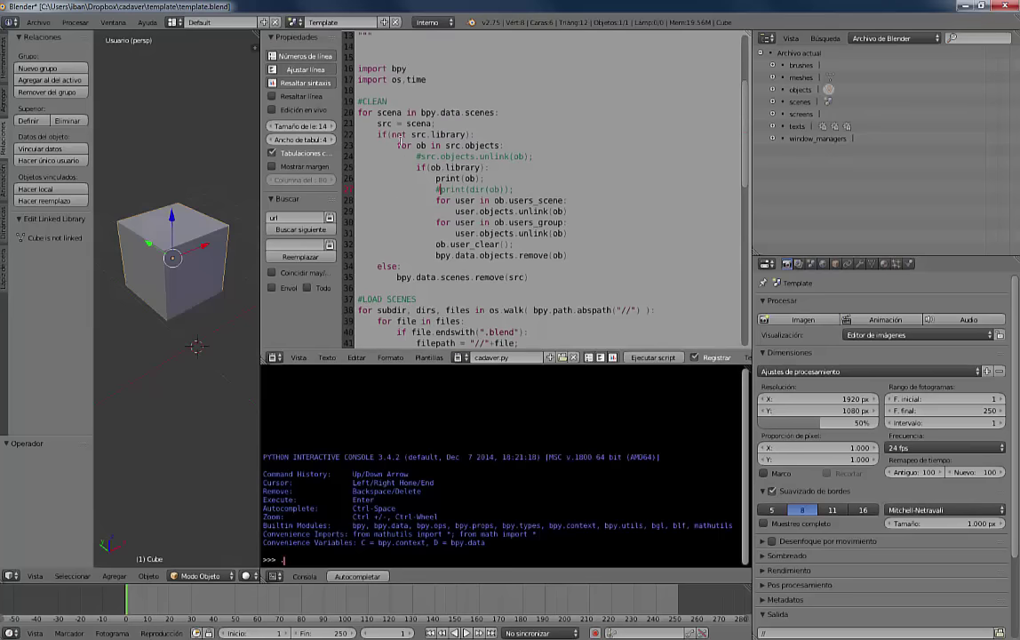
scroll(388, 145, "down", 9)
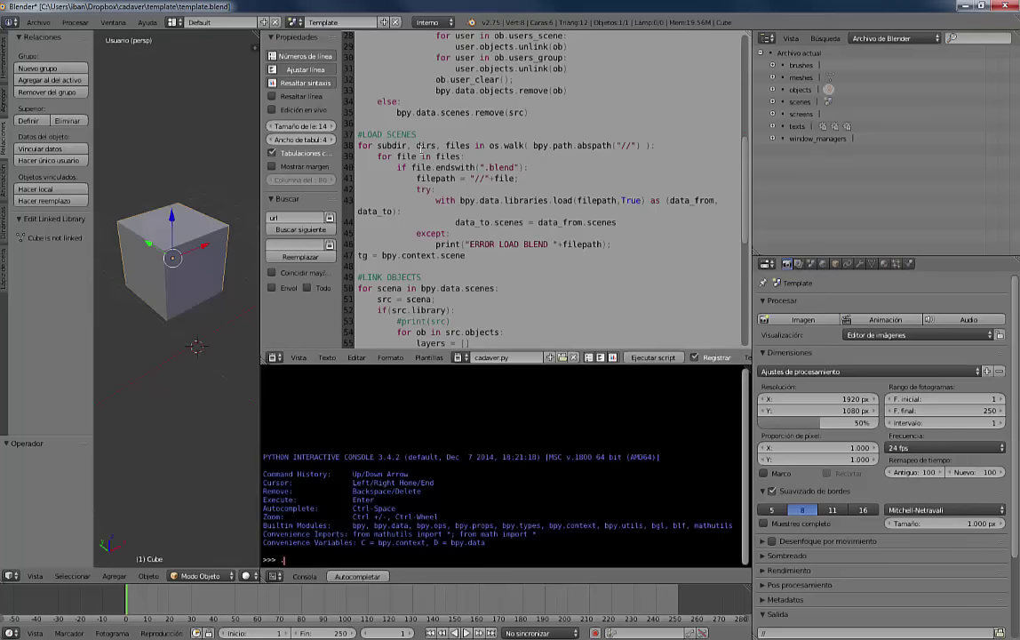
scroll(418, 169, "down", 1)
scroll(466, 191, "down", 1)
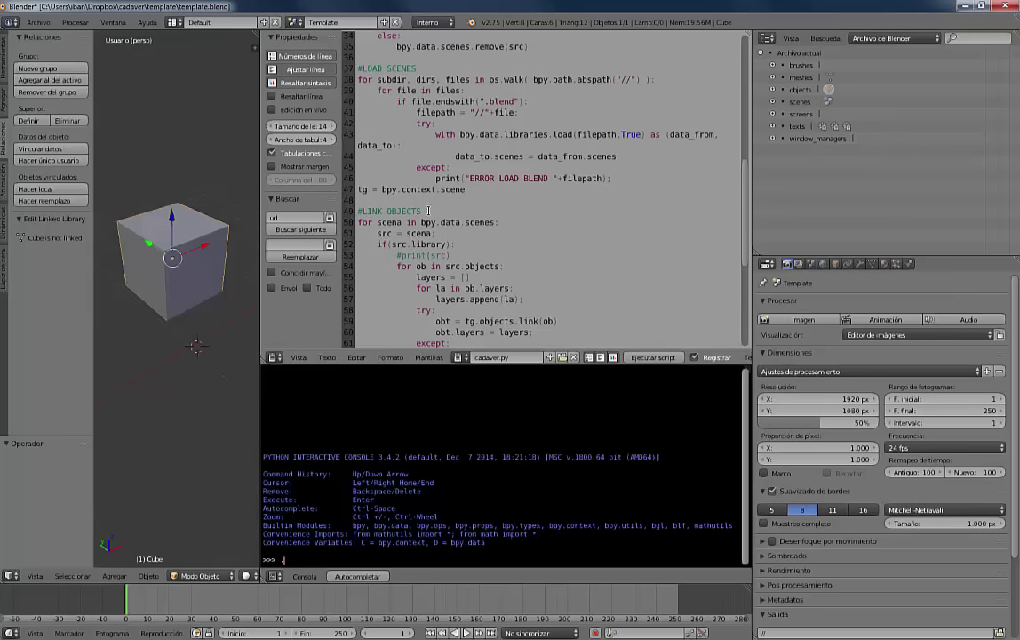
scroll(428, 211, "down", 2)
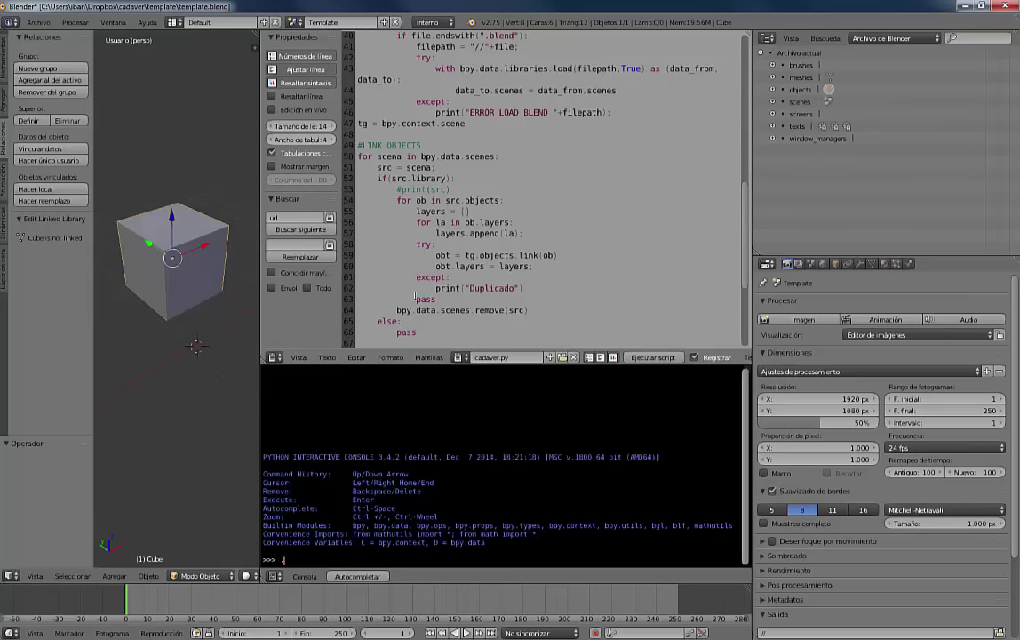
left_click(417, 245)
left_click(443, 245)
scroll(412, 327, "down", 3)
scroll(412, 325, "up", 3)
scroll(411, 310, "up", 4)
scroll(412, 290, "up", 3)
scroll(411, 289, "up", 4)
scroll(412, 293, "up", 4)
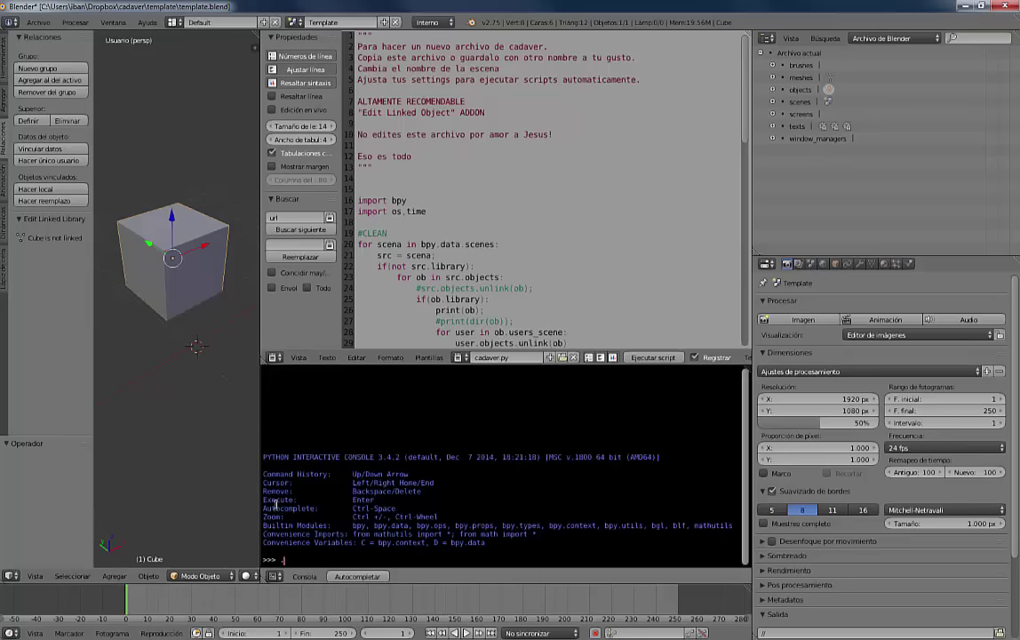
scroll(208, 576, "down", 2)
scroll(208, 575, "down", 5)
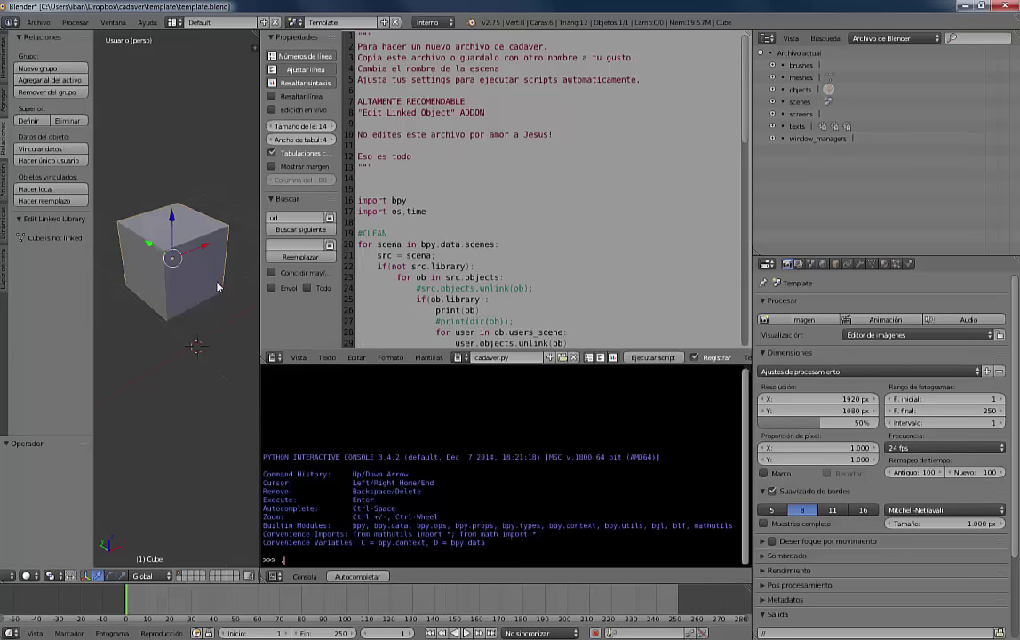
scroll(520, 196, "down", 2)
scroll(520, 195, "down", 4)
scroll(520, 196, "down", 1)
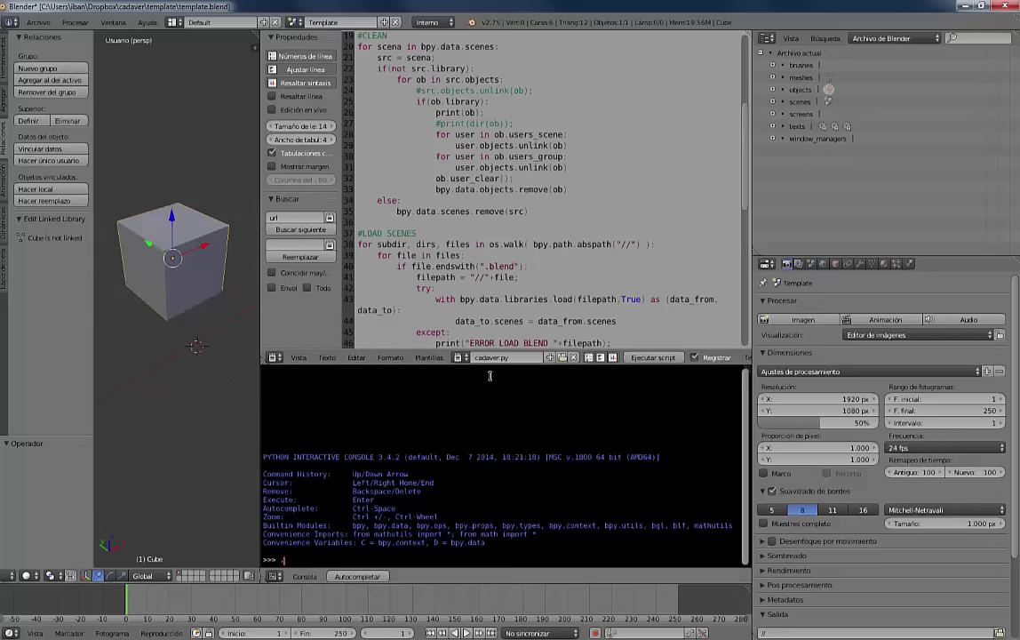
- Load alertas.py, scroll through its operator classes, and widen the 3D viewport
left_click(462, 357)
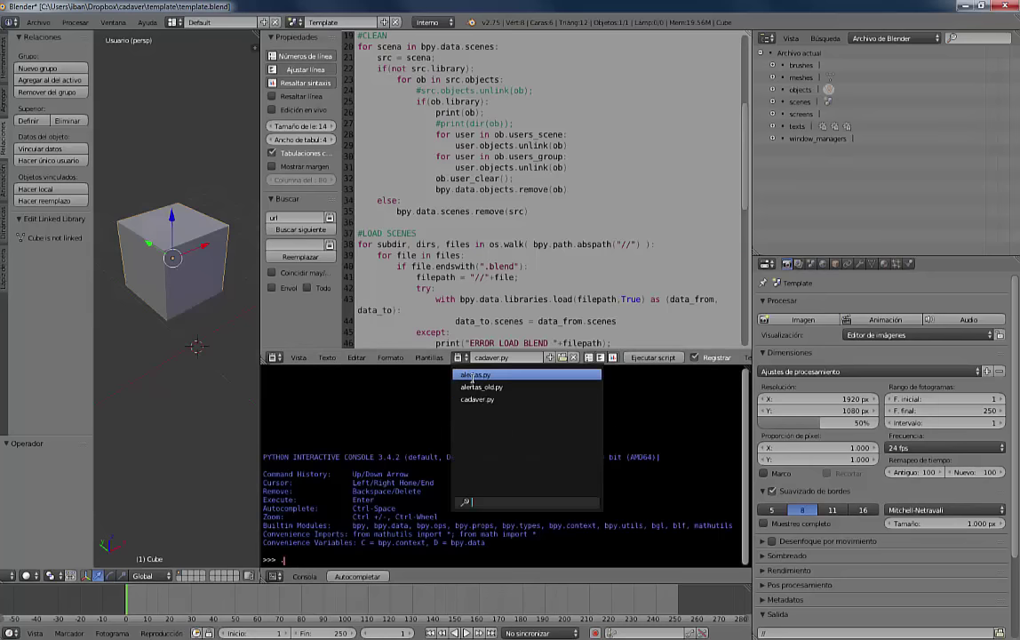
left_click(476, 374)
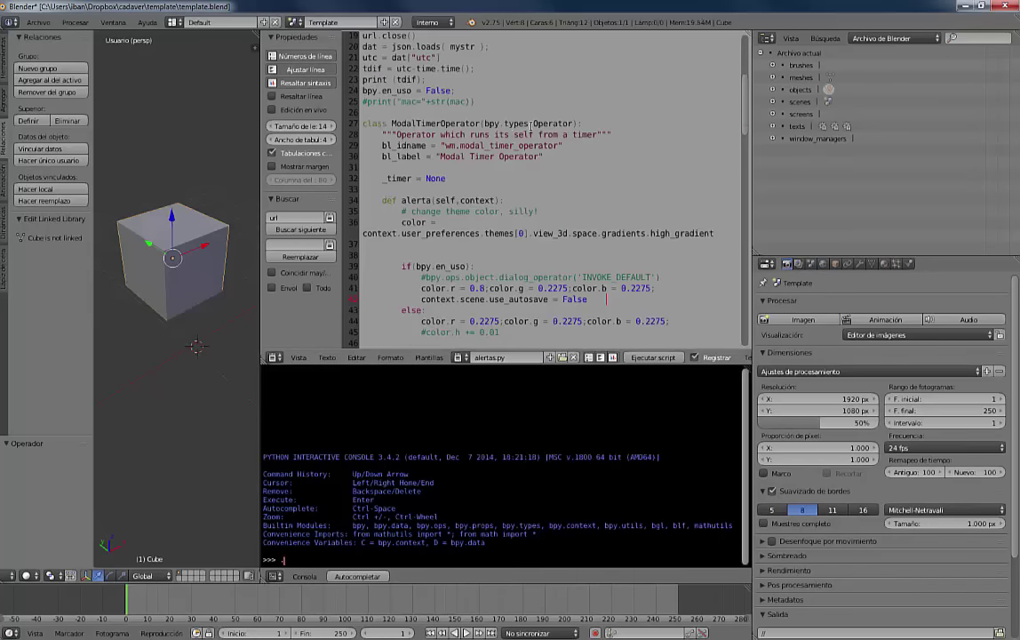
scroll(531, 131, "down", 3)
scroll(530, 130, "down", 2)
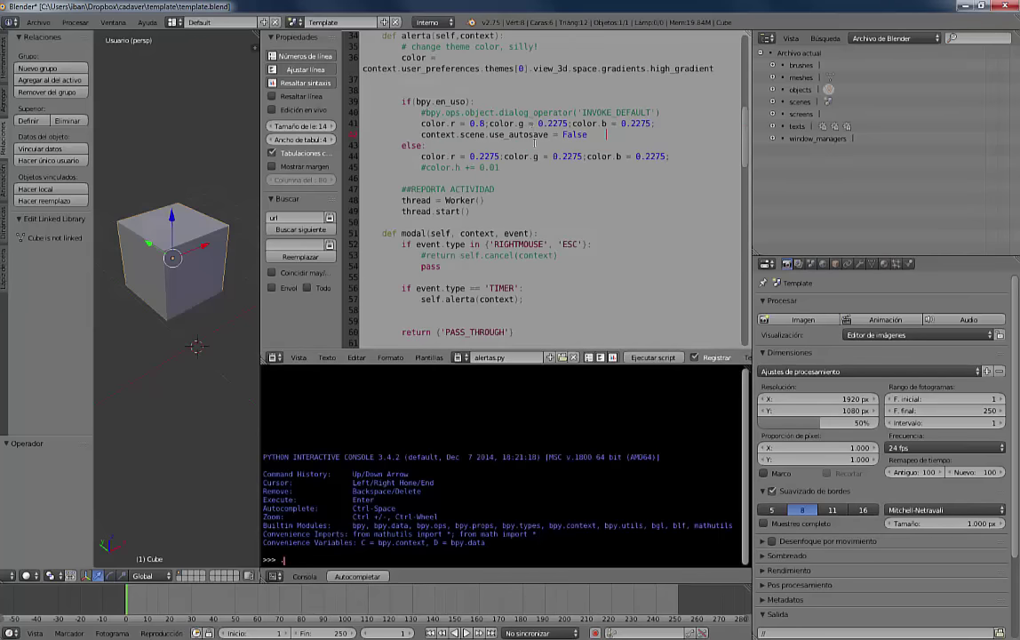
scroll(534, 142, "down", 2)
scroll(535, 142, "down", 2)
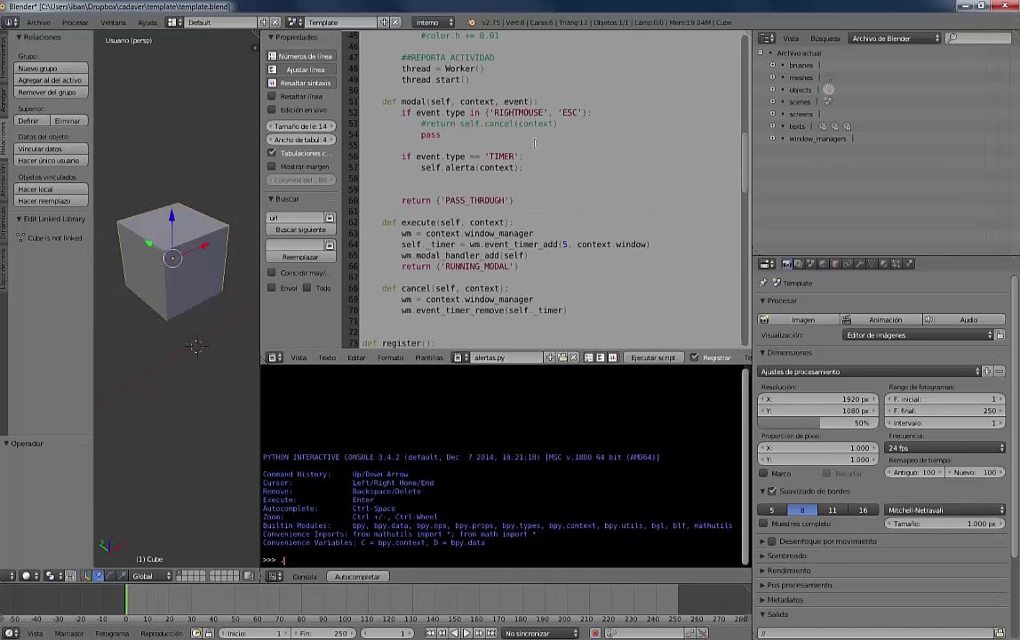
scroll(535, 142, "down", 1)
scroll(535, 142, "down", 3)
scroll(535, 142, "down", 3)
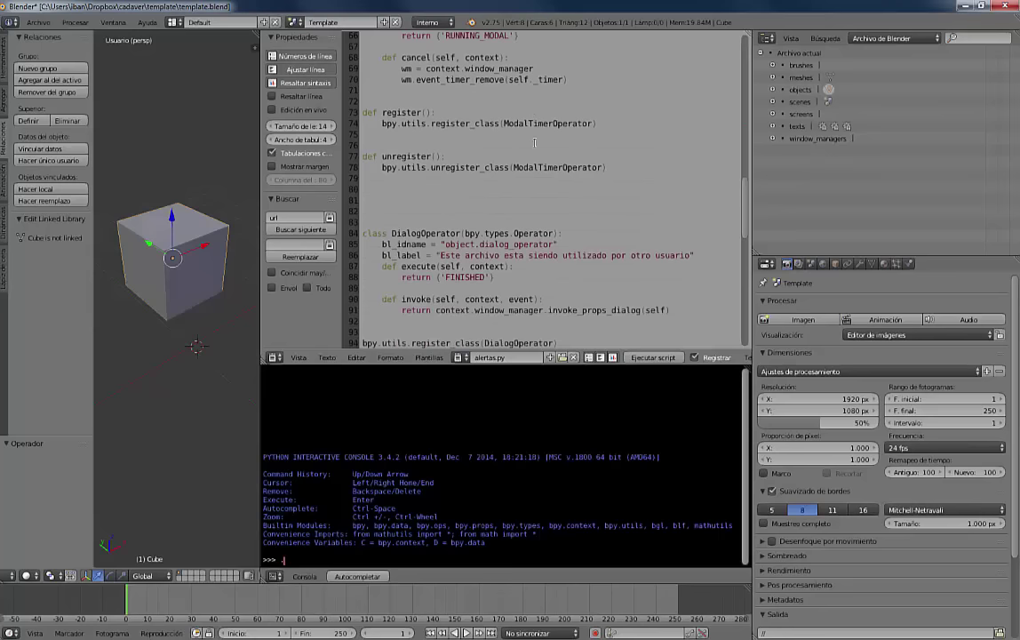
scroll(535, 142, "down", 2)
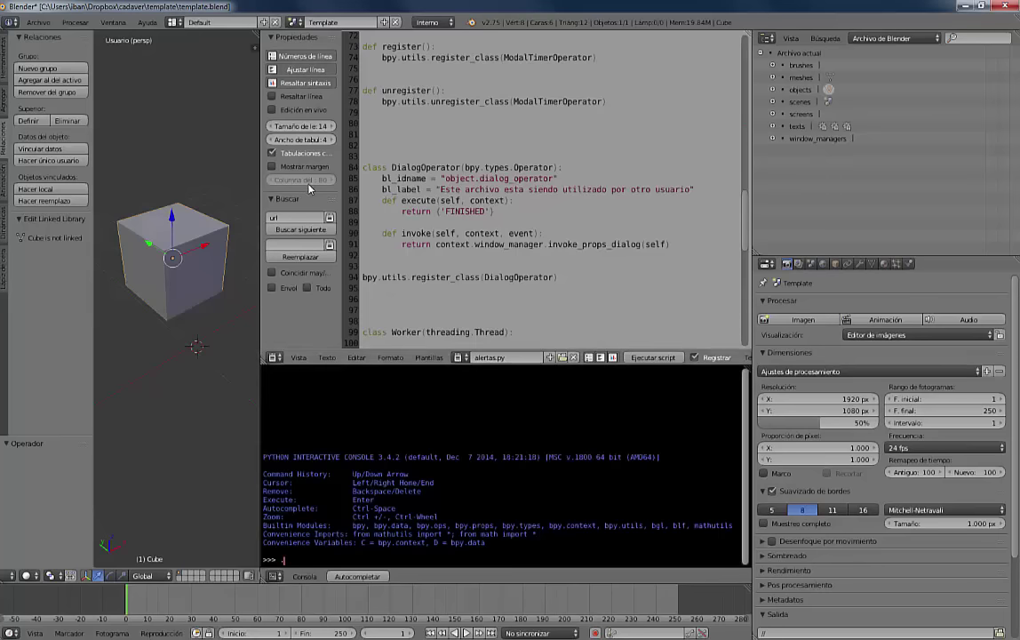
left_click_drag(258, 166, 613, 207)
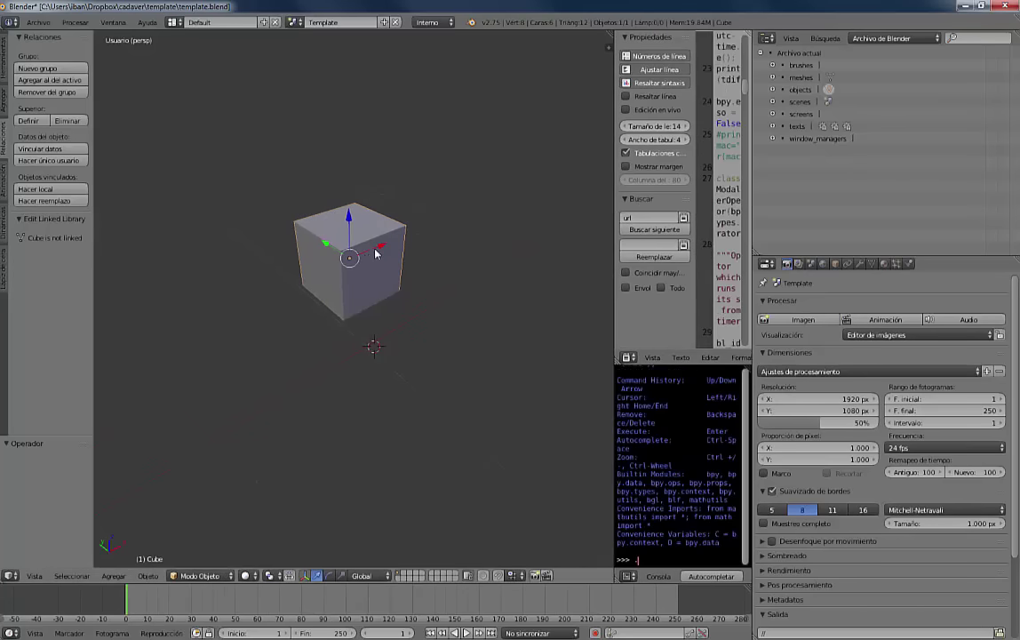
mouse_move(342, 229)
middle_mouse_down()
mouse_move(252, 221)
mouse_move(346, 190)
mouse_move(442, 221)
middle_mouse_up()
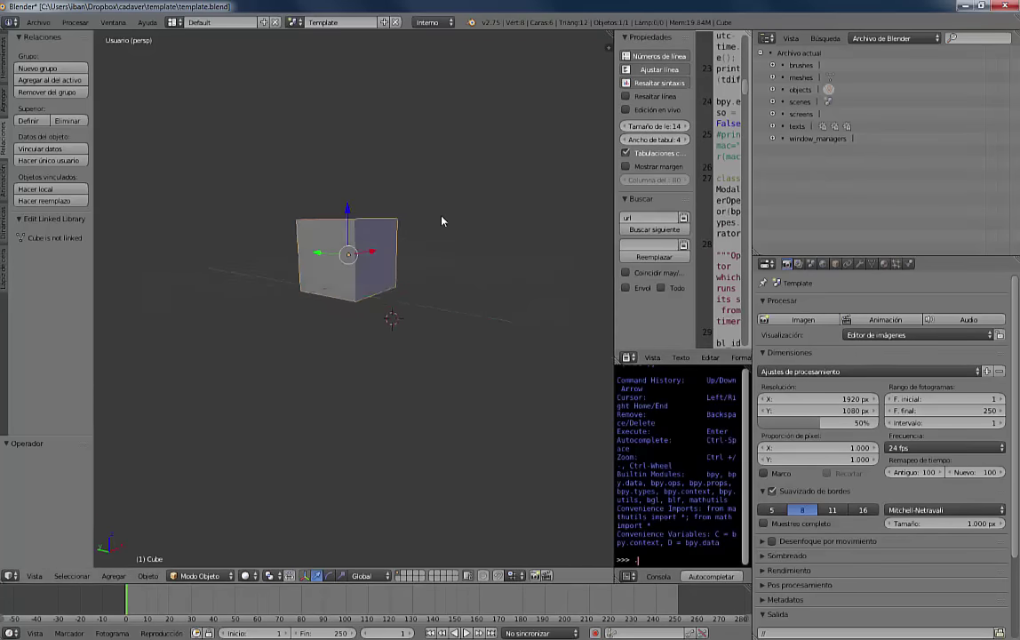
left_click(773, 77)
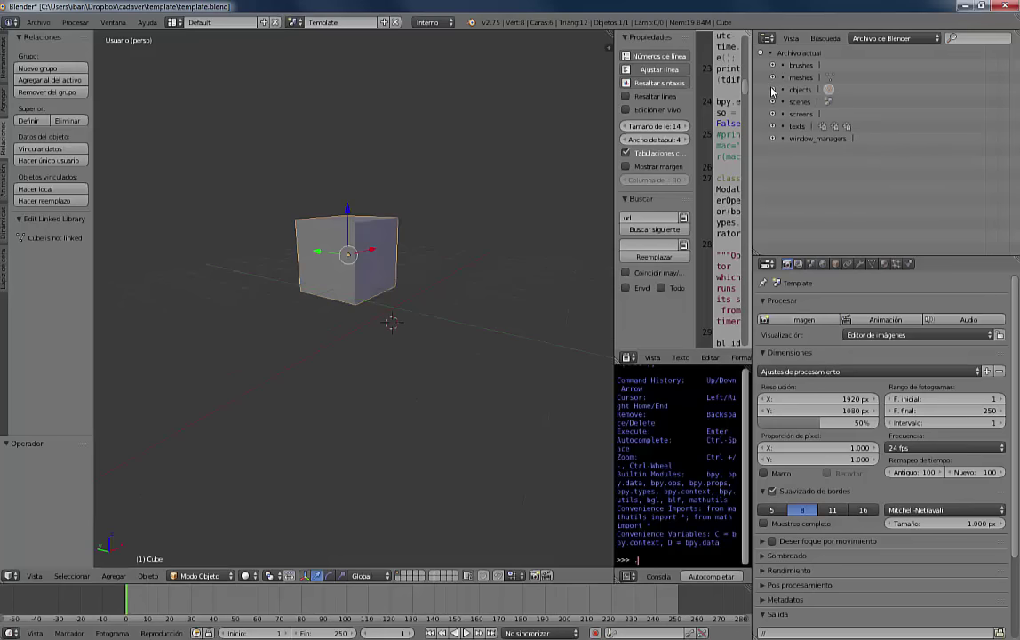
left_click(773, 77)
left_click(773, 90)
left_click(773, 90)
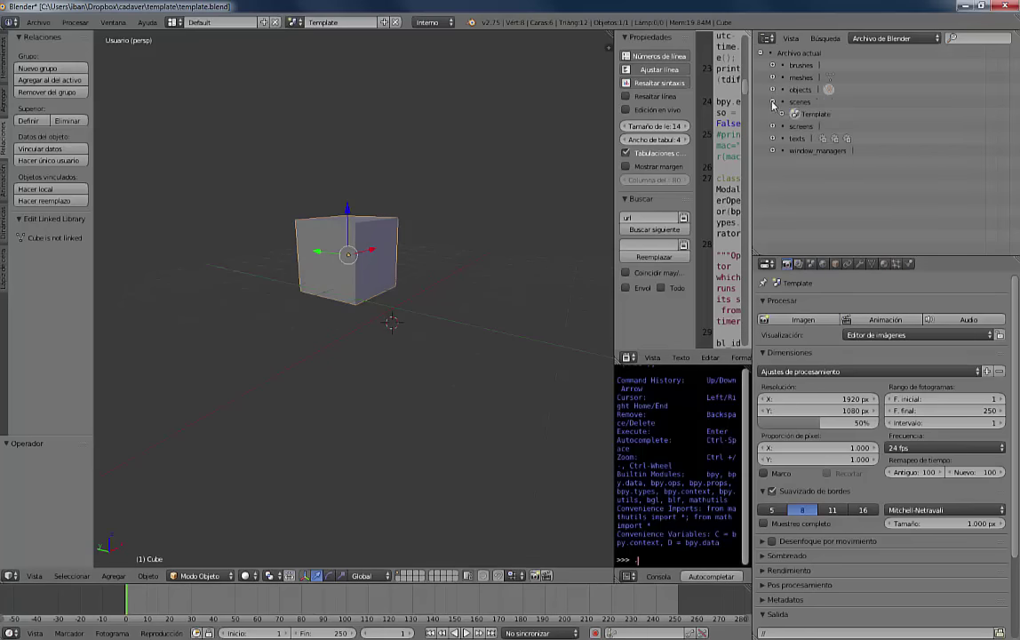
left_click(774, 126)
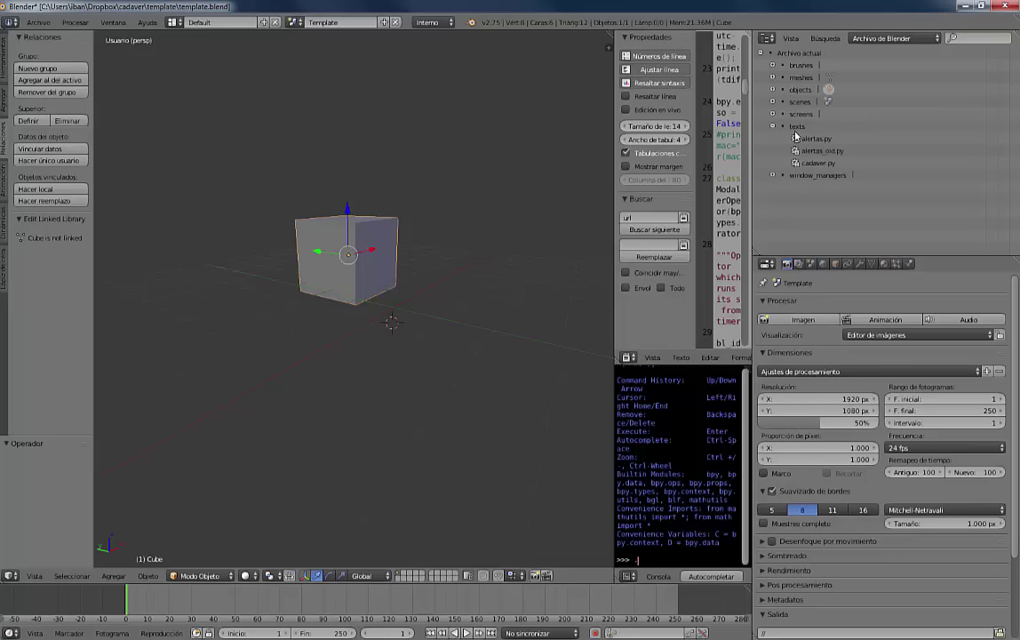
left_click(774, 126)
left_click(773, 139)
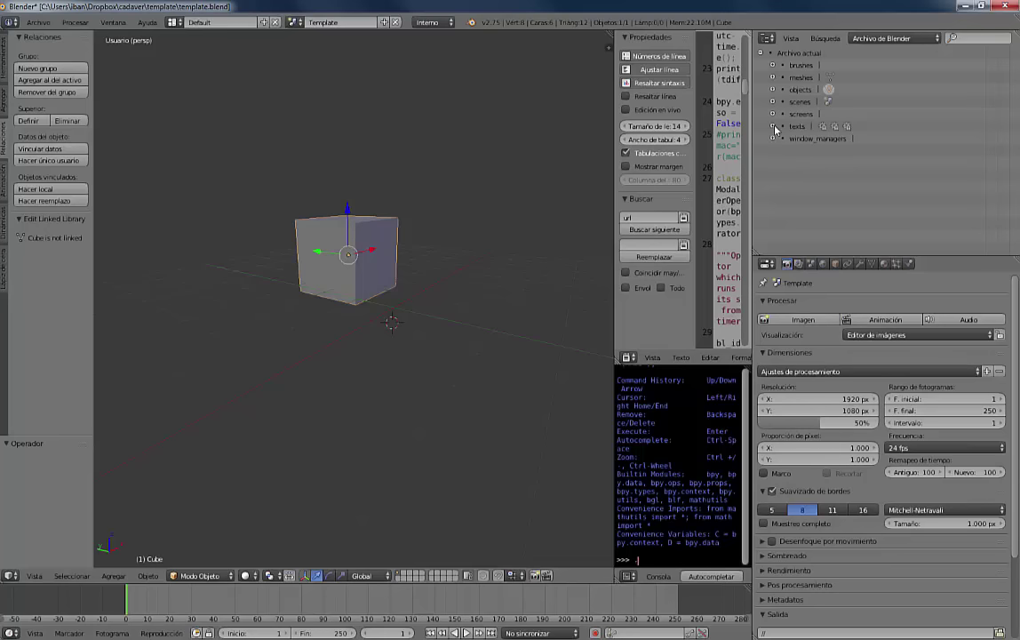
left_click(773, 139)
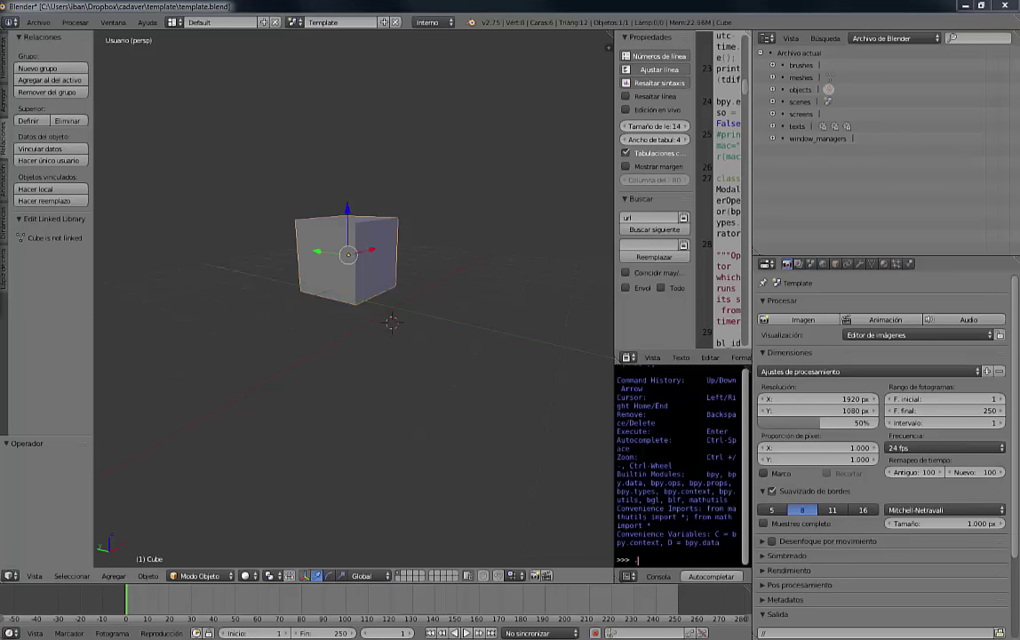
key("ctrl+alt+u")
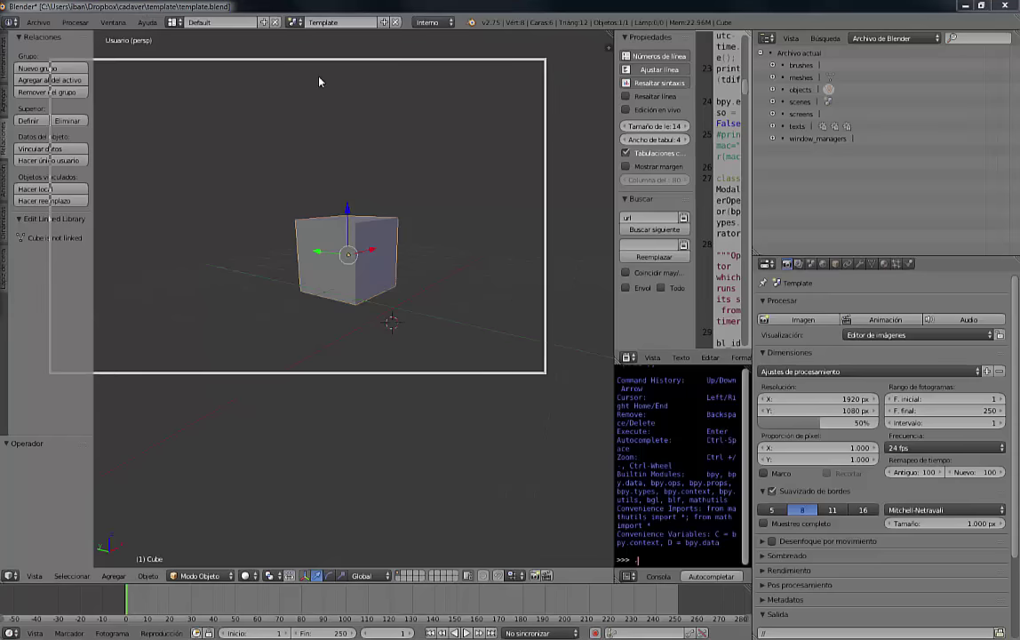
left_click(41, 22)
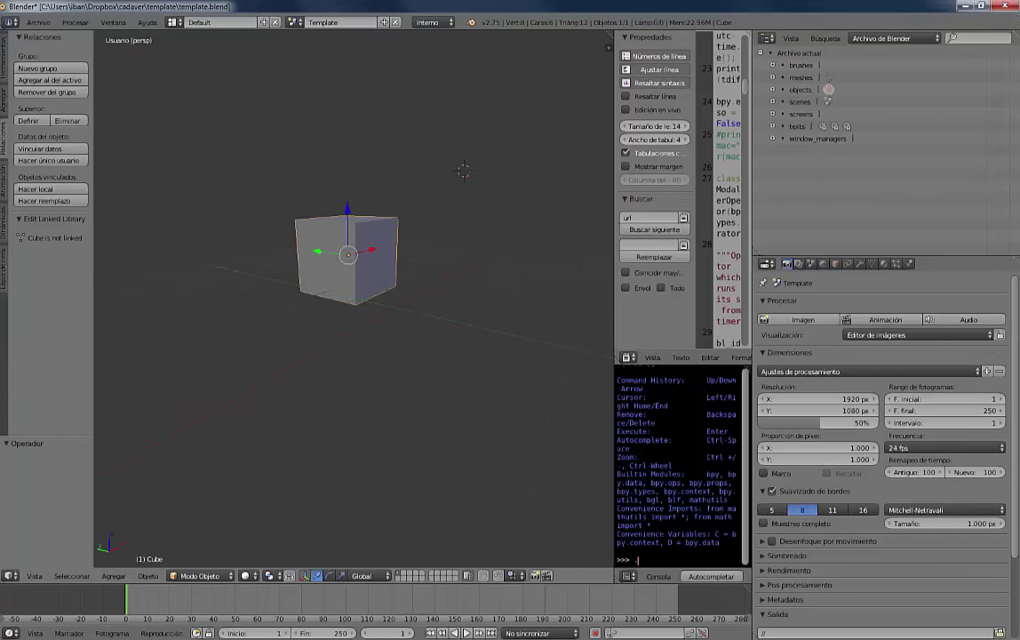
- Enable 'Ejecutar automáticamente scripts Python' in File preferences and widen the script and console panels
left_click(36, 22)
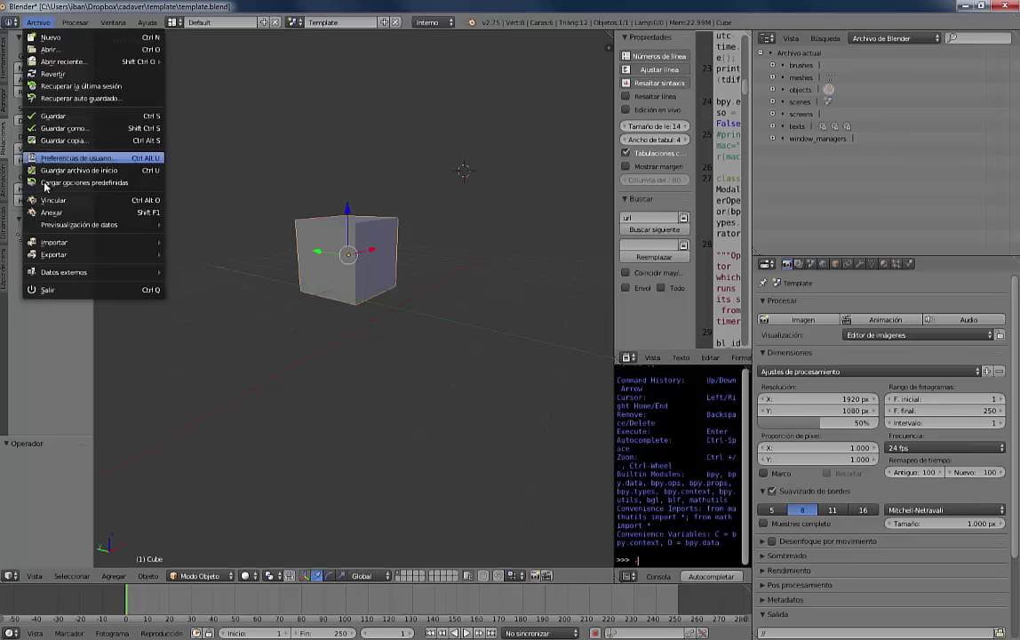
left_click(78, 158)
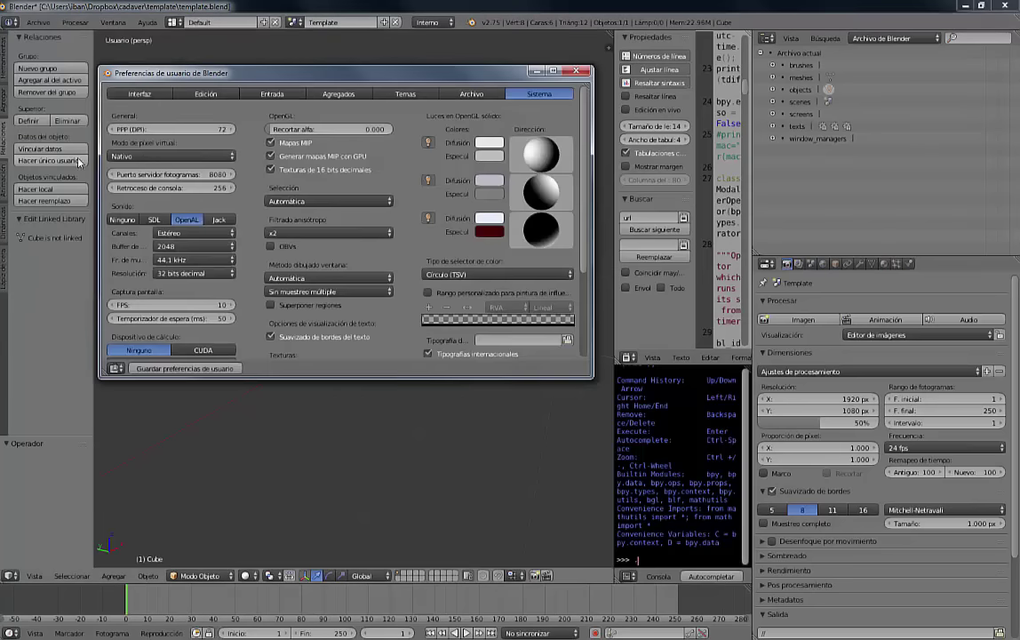
left_click(473, 96)
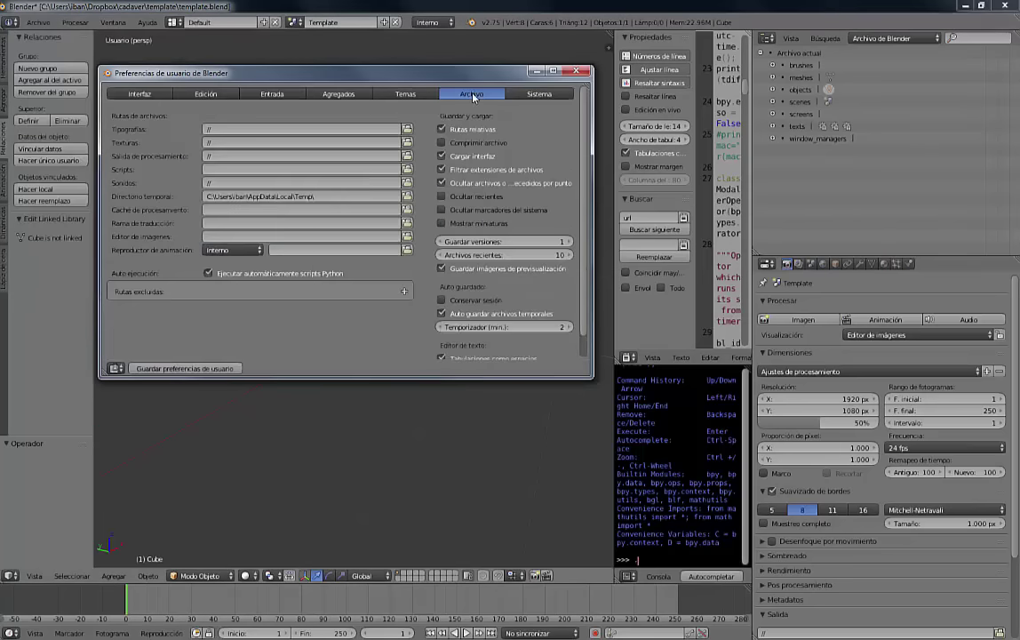
left_click(209, 274)
left_click(536, 71)
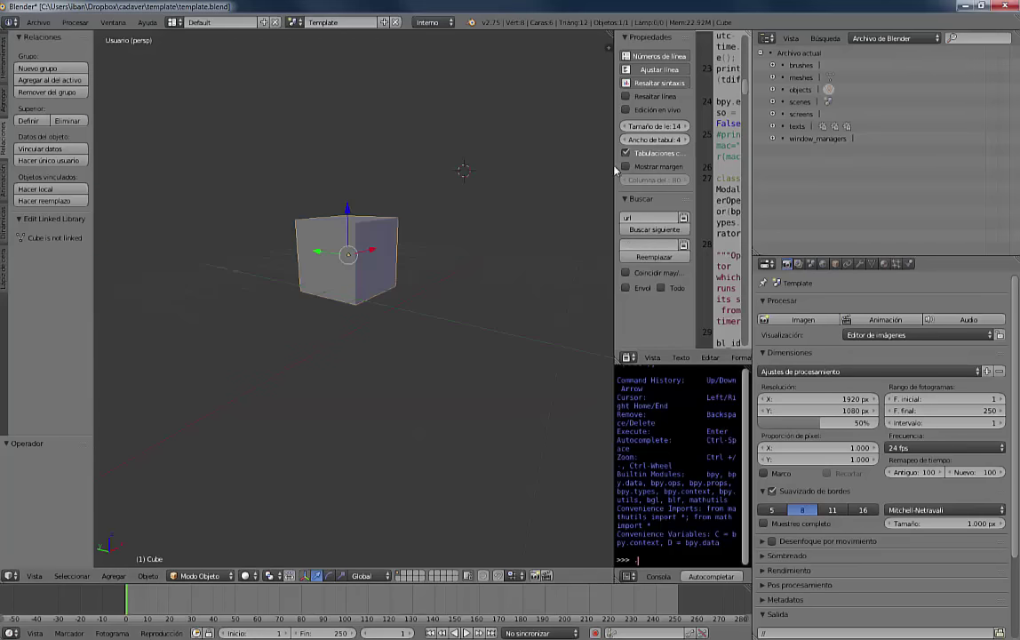
left_click_drag(615, 187, 183, 184)
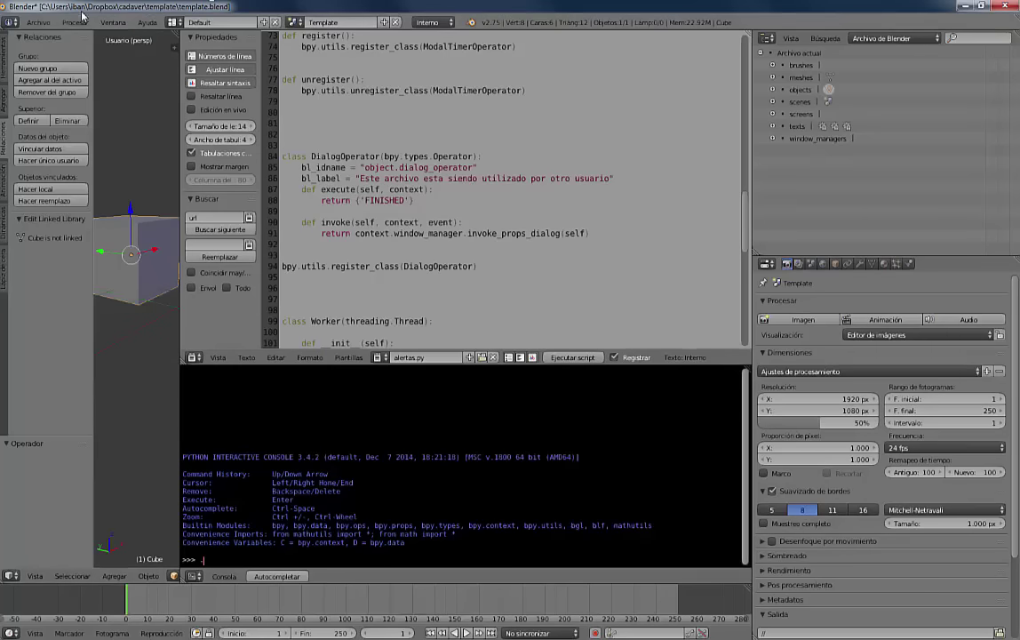
- Widen the 3D viewport and reopen User Preferences with Ctrl+Alt+U
left_click(39, 22)
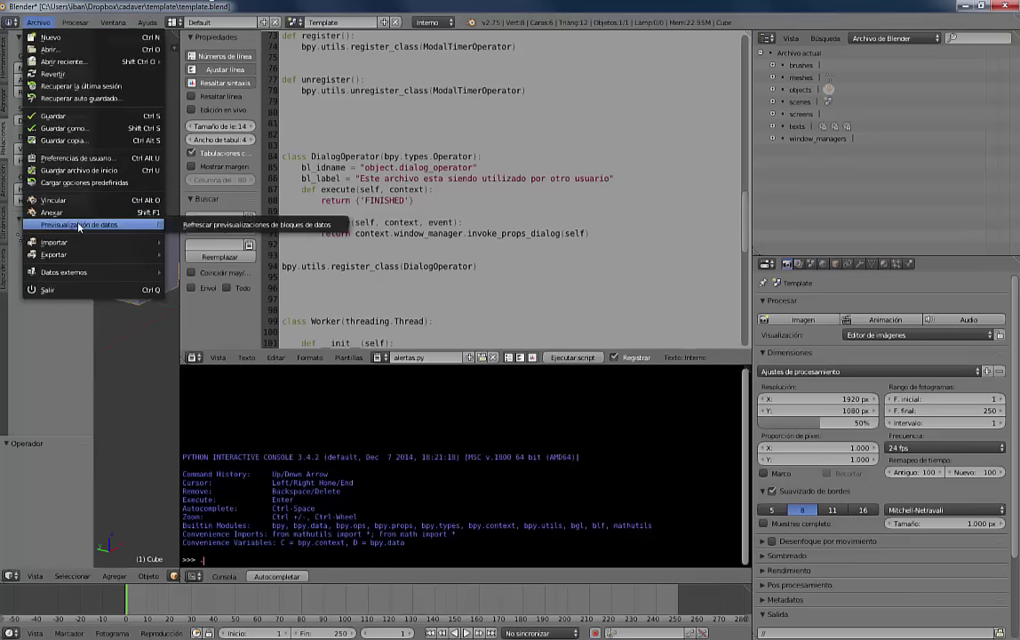
left_click(73, 159)
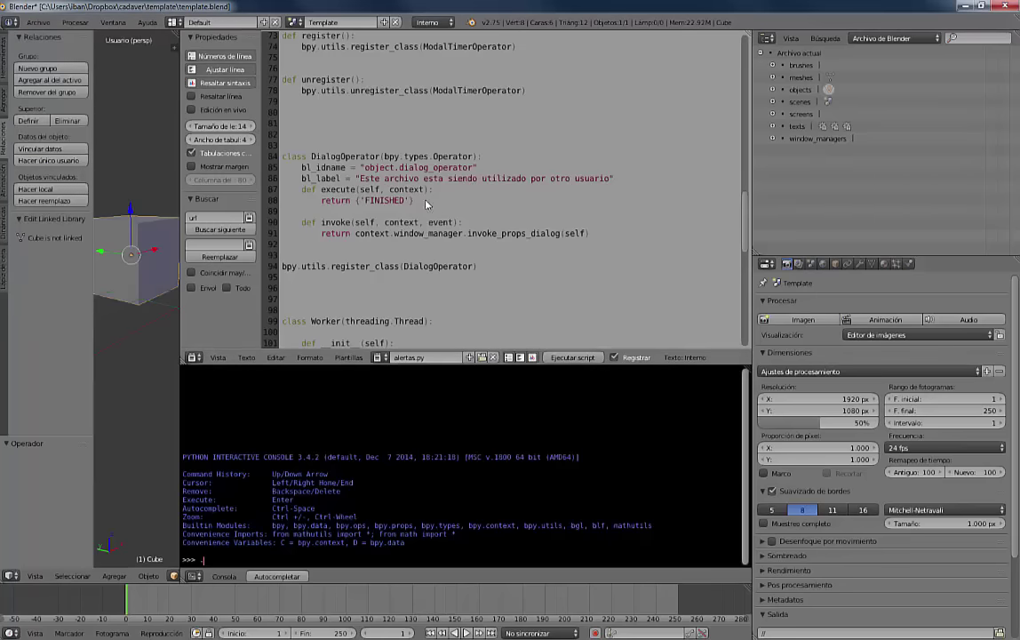
left_click_drag(182, 181, 613, 181)
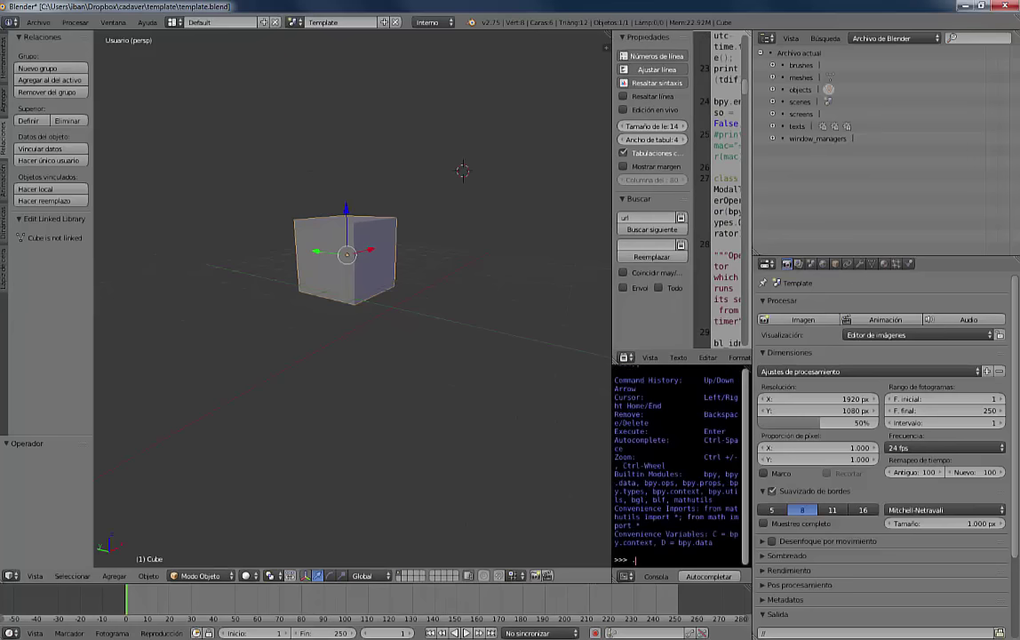
key("ctrl+alt+u")
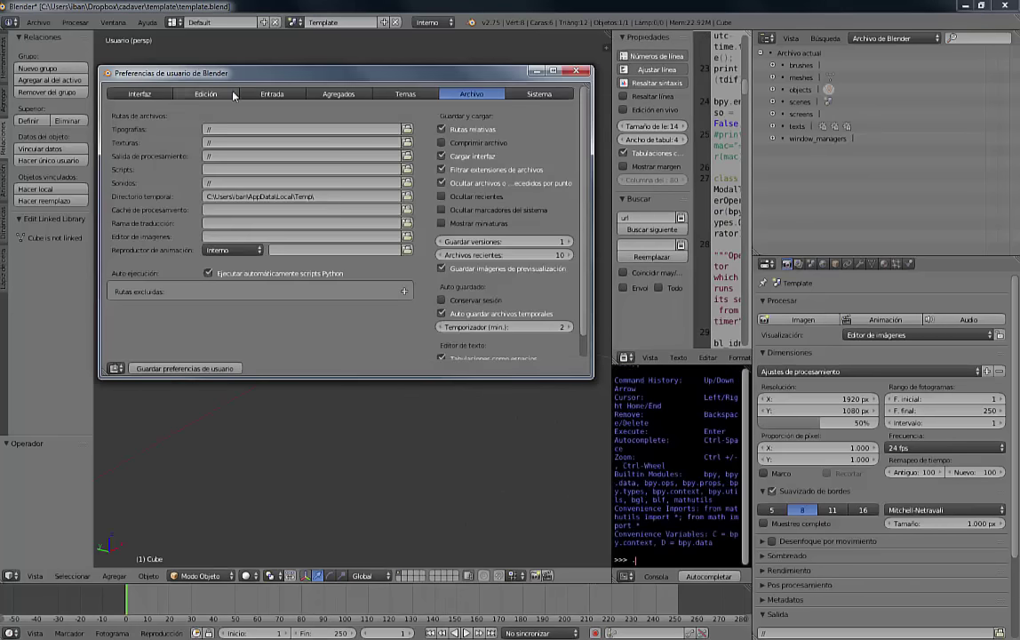
- Filter add-ons by 'link', confirm Object: Edit Linked Library is enabled, and close preferences
left_click(344, 94)
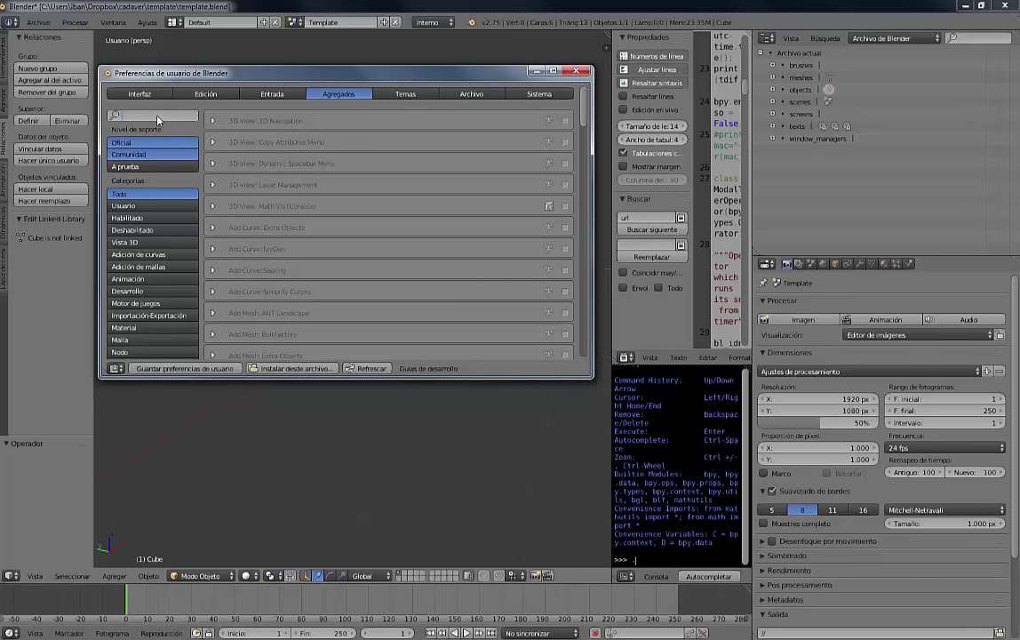
type("link")
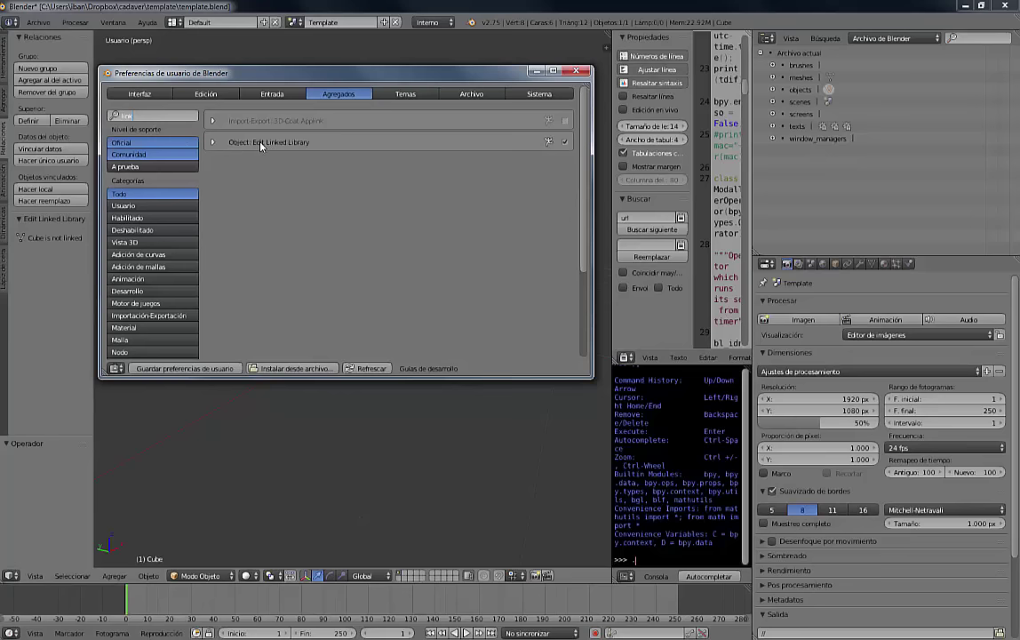
left_click(214, 143)
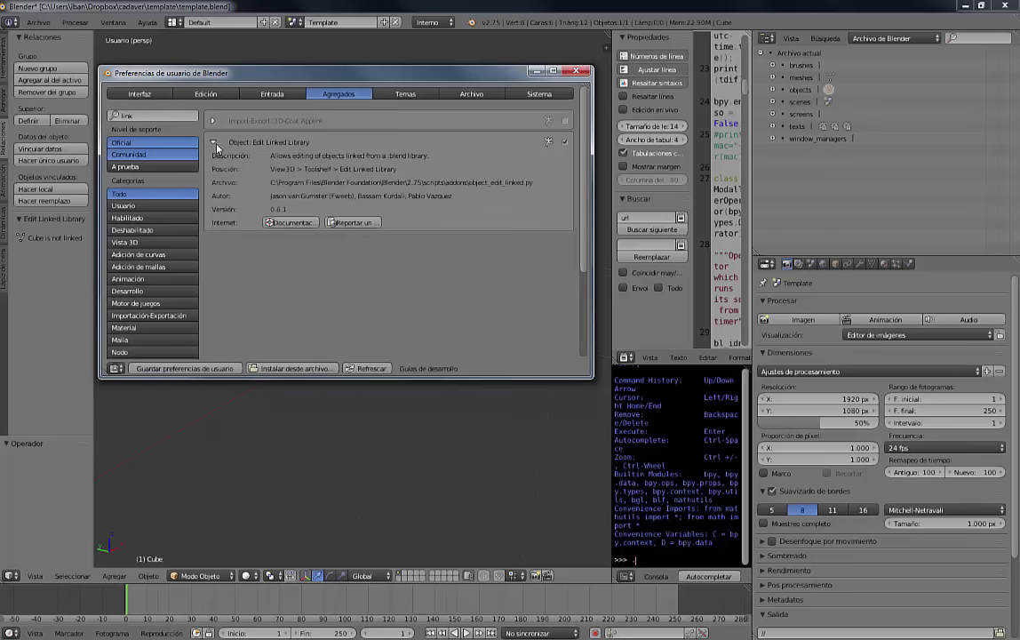
left_click(215, 144)
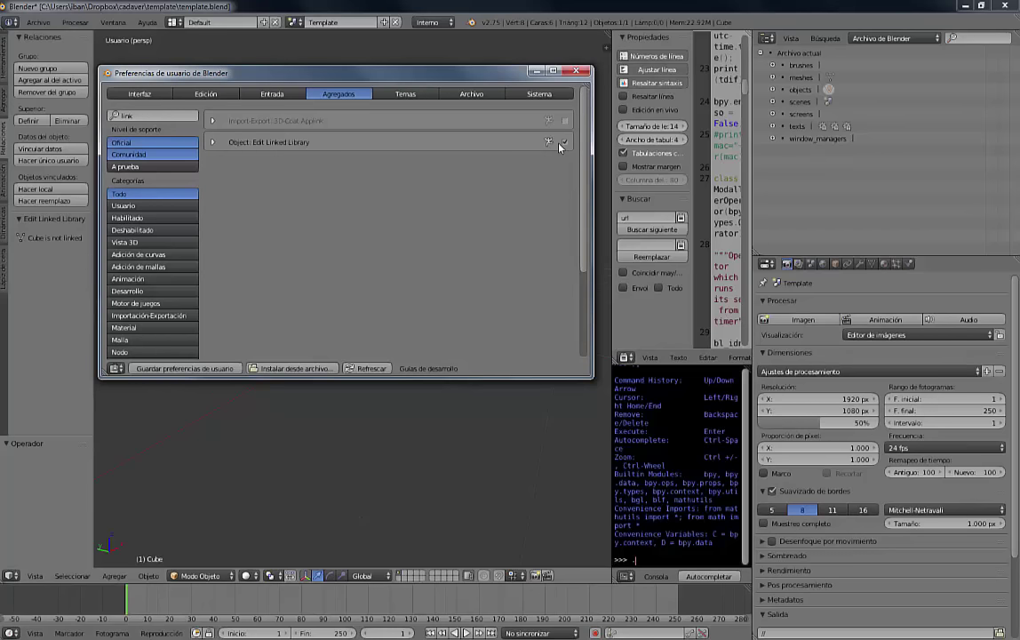
left_click(577, 70)
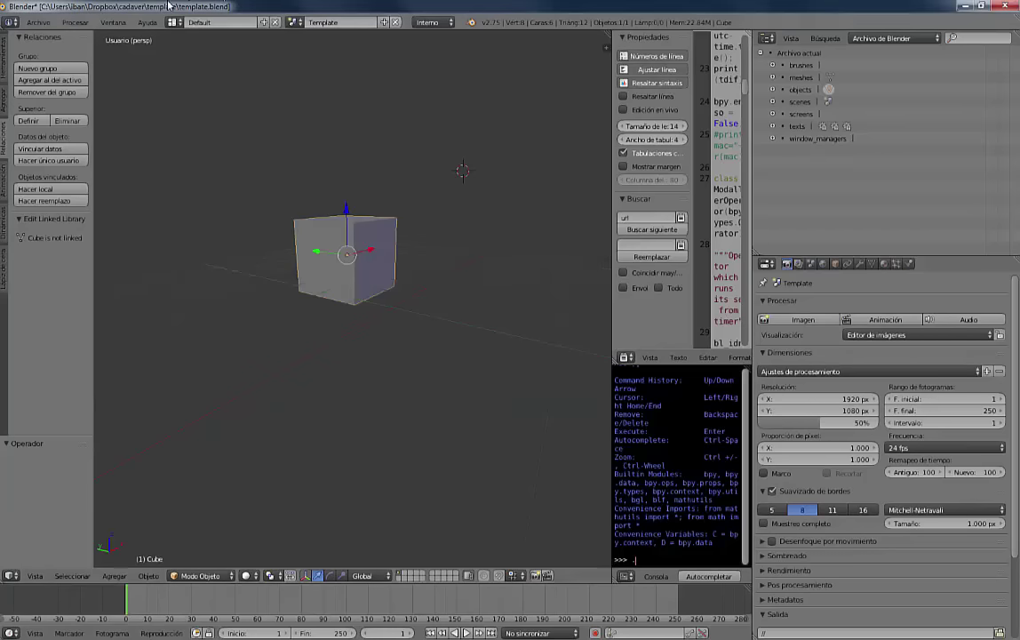
- Quit Blender without saving template.blend, confirming with Aceptar
left_click(37, 22)
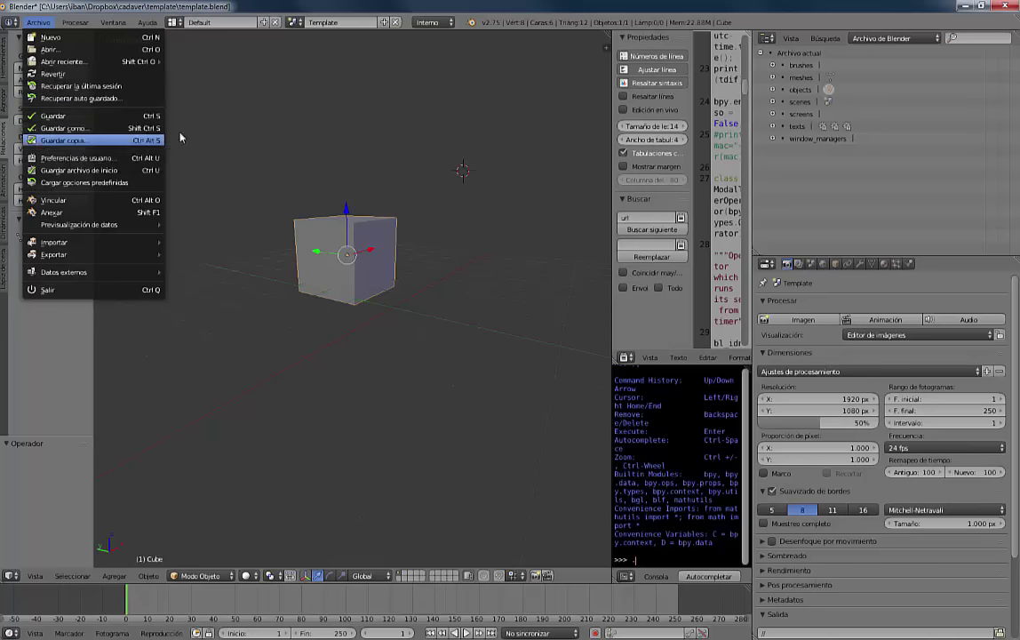
left_click(324, 116)
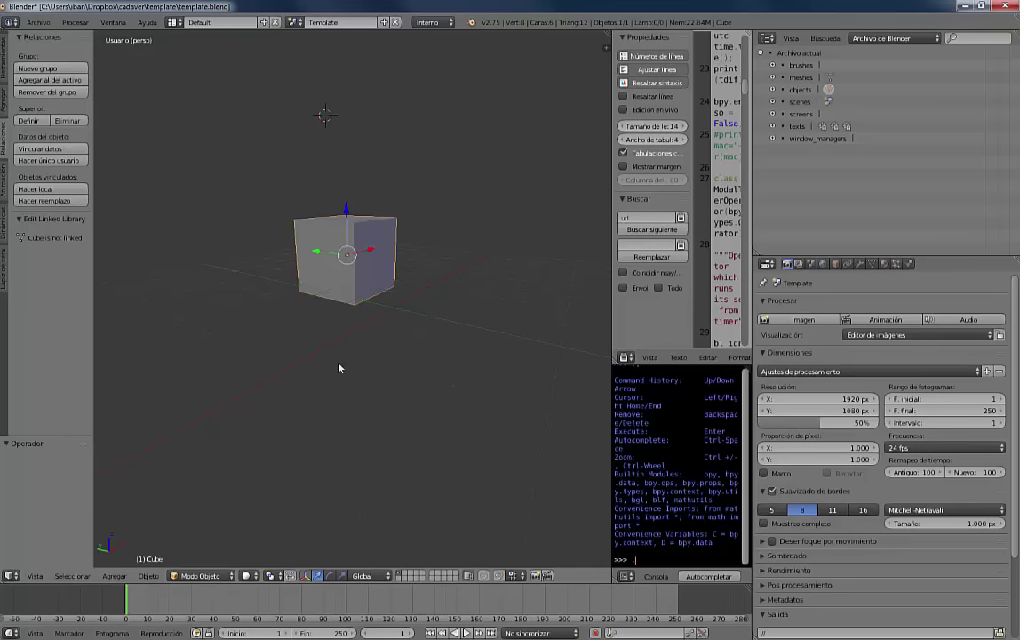
left_click(1006, 5)
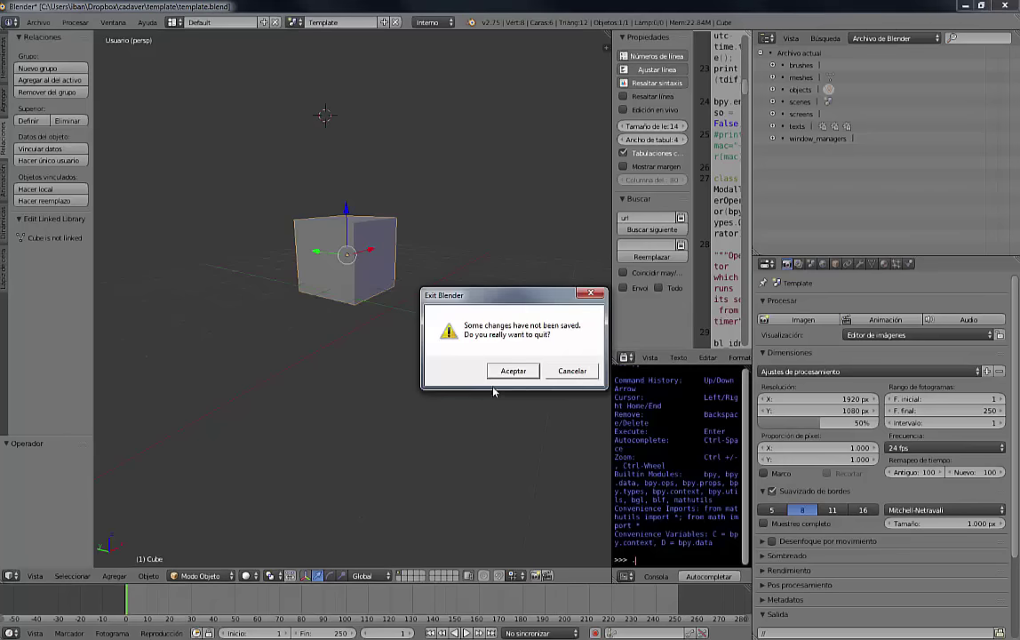
left_click(512, 370)
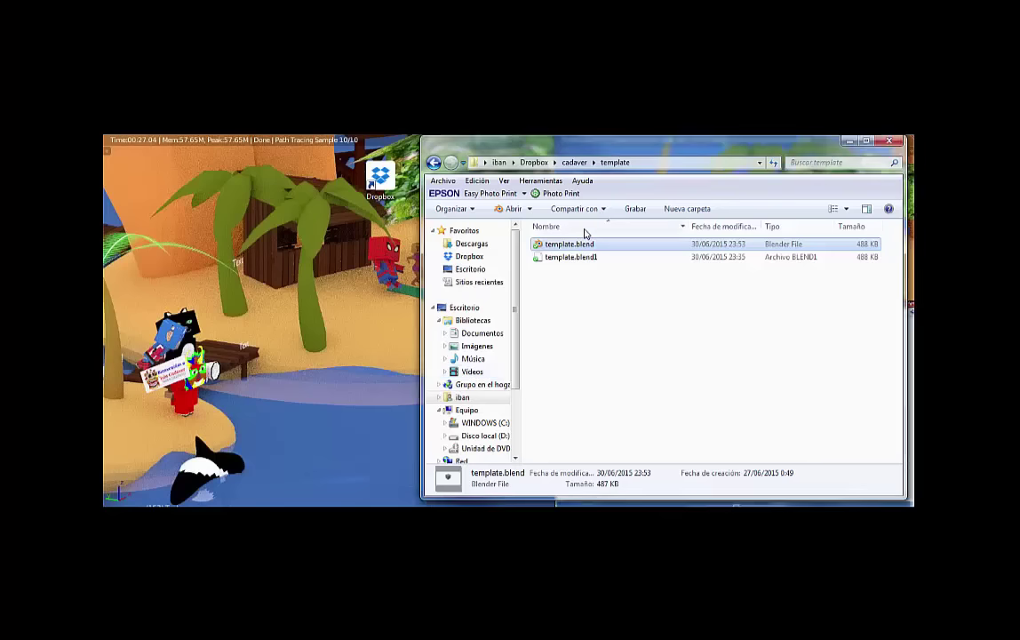
- Look into the container and cadaweb folders, then open cadaverisla in a maximized Explorer
key("BackSpace")
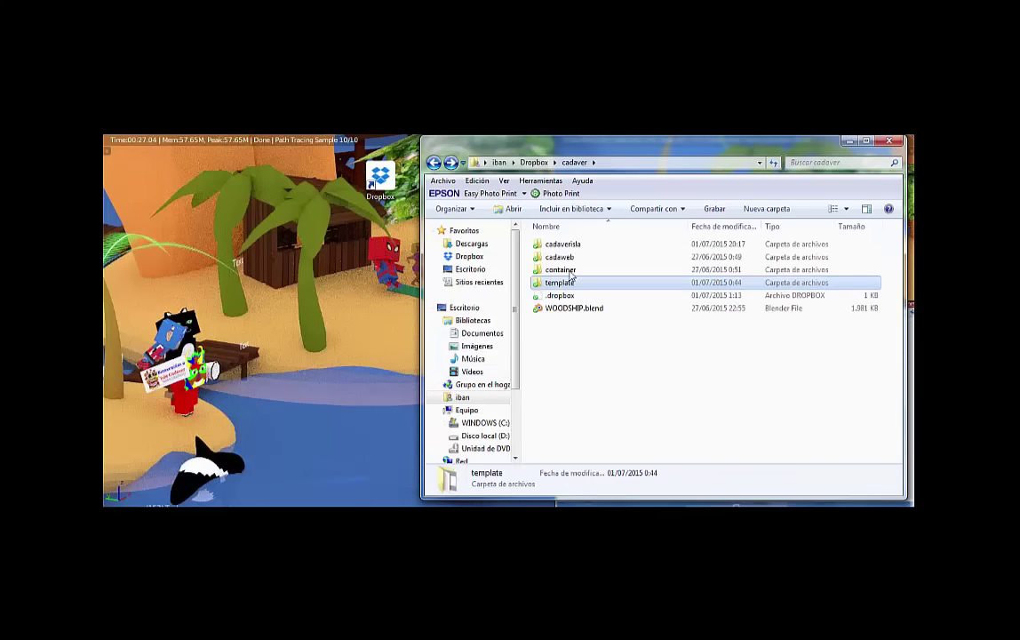
double_click(562, 270)
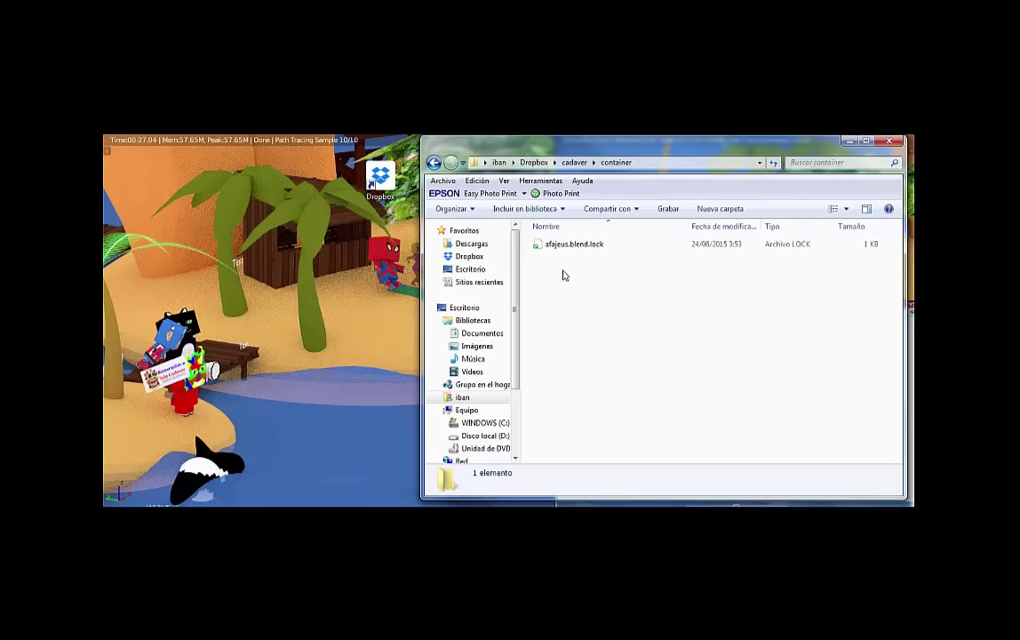
key("BackSpace")
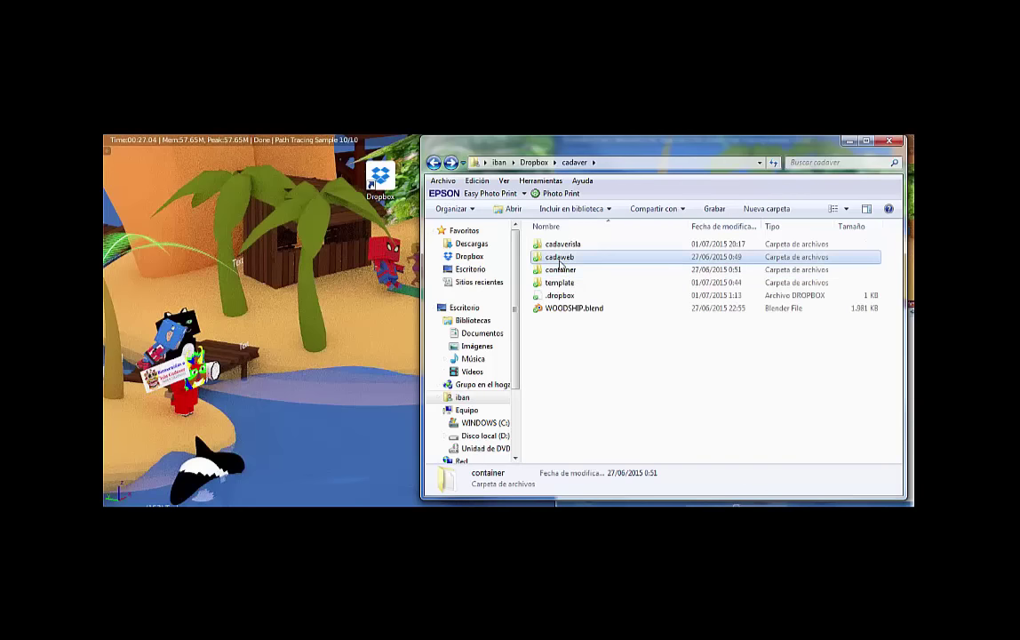
double_click(559, 257)
key("BackSpace")
left_click(559, 245)
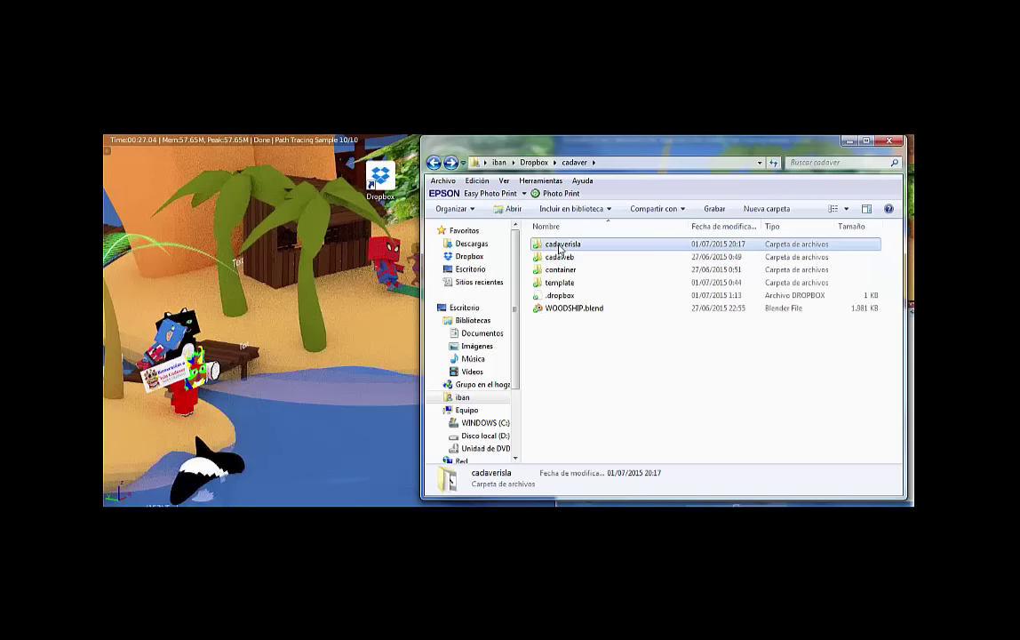
double_click(560, 247)
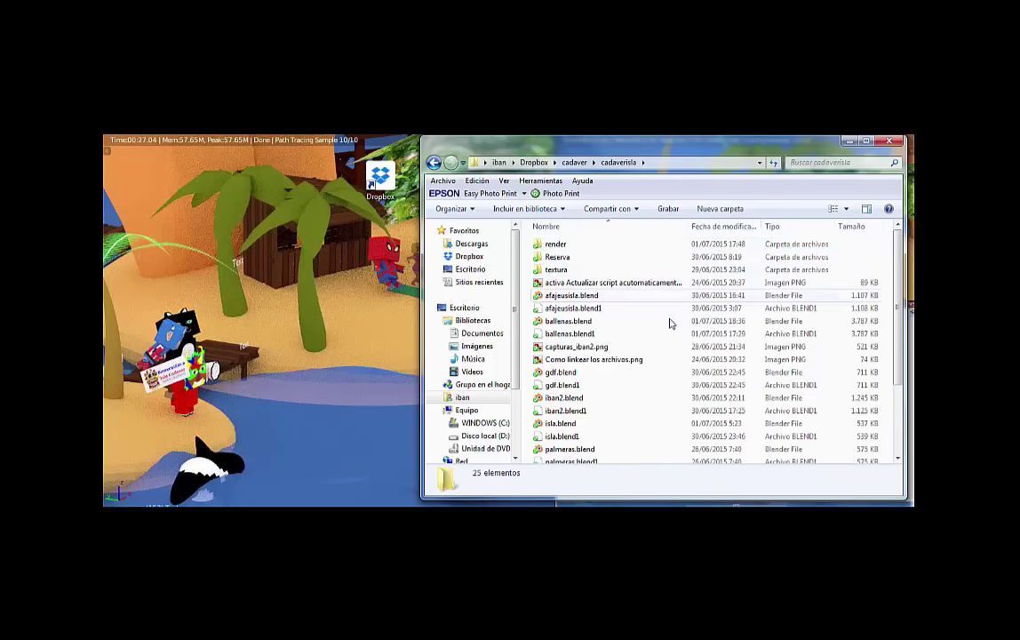
scroll(624, 299, "down", 1)
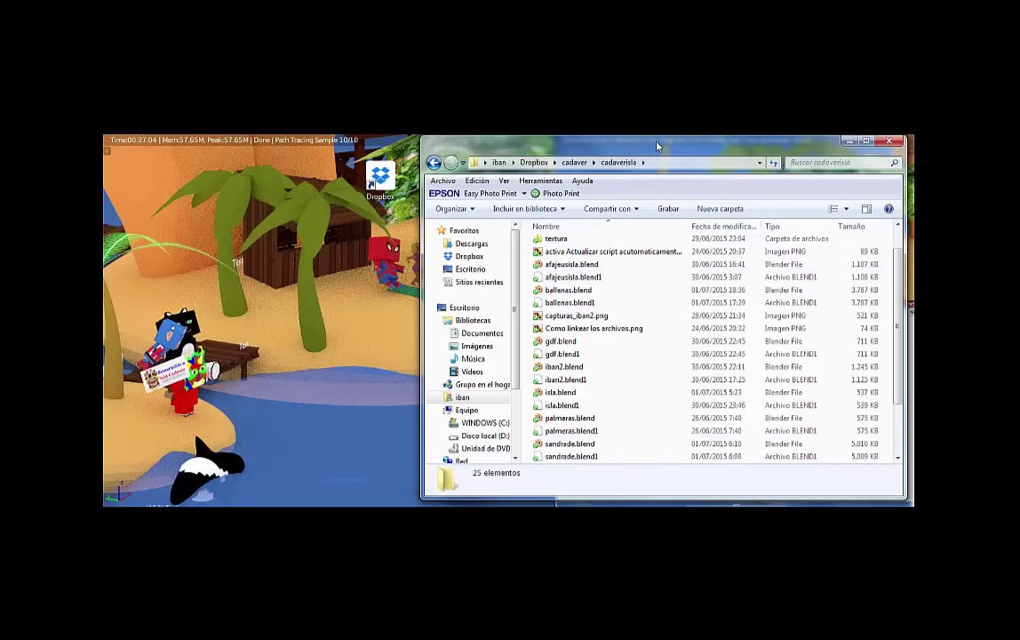
mouse_move(600, 136)
left_mouse_down()
mouse_move(500, 93)
mouse_move(506, 84)
left_mouse_up()
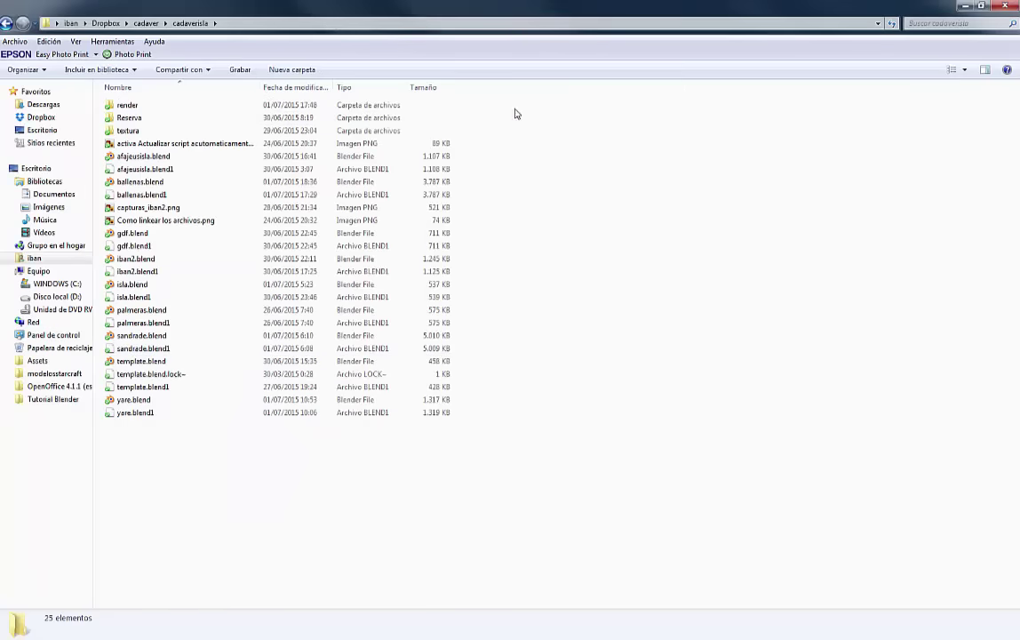
double_click(608, 73)
- Check the render, Reserva and textura subfolders, then open iban2.blend in Blender
double_click(135, 107)
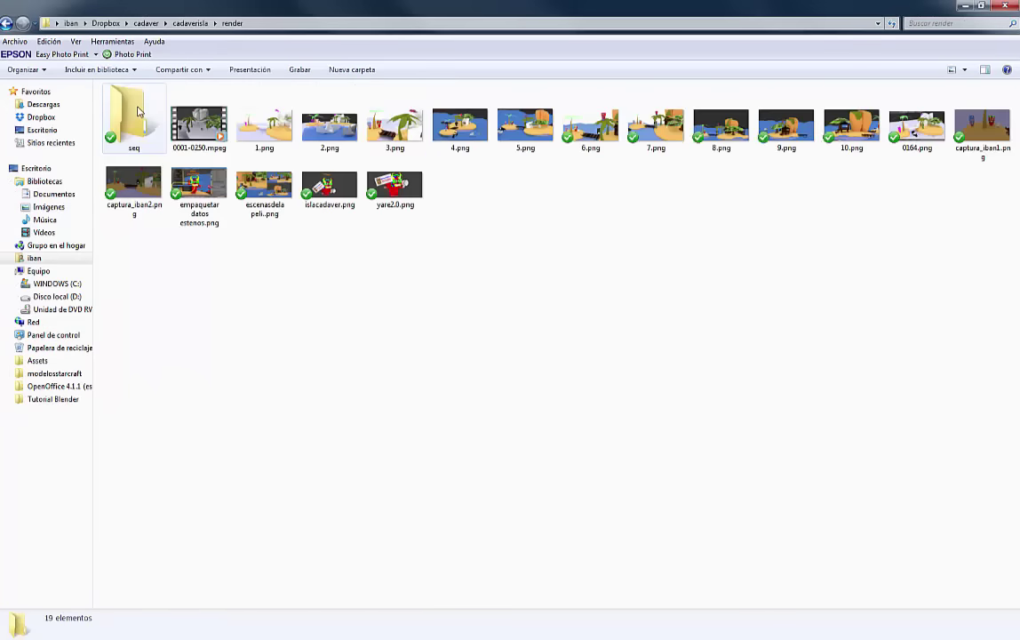
left_click(6, 23)
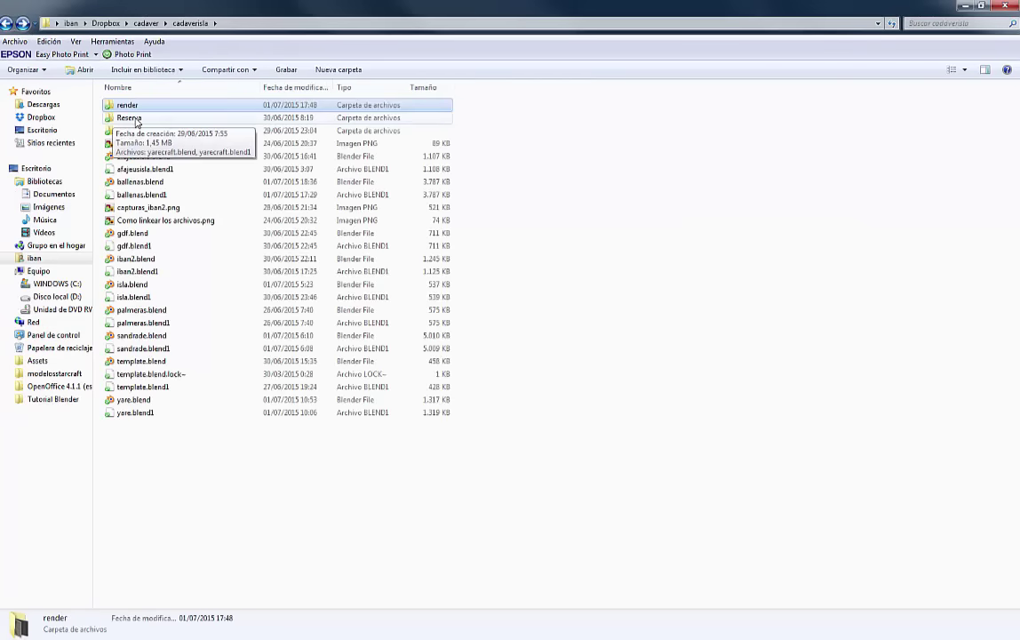
double_click(135, 120)
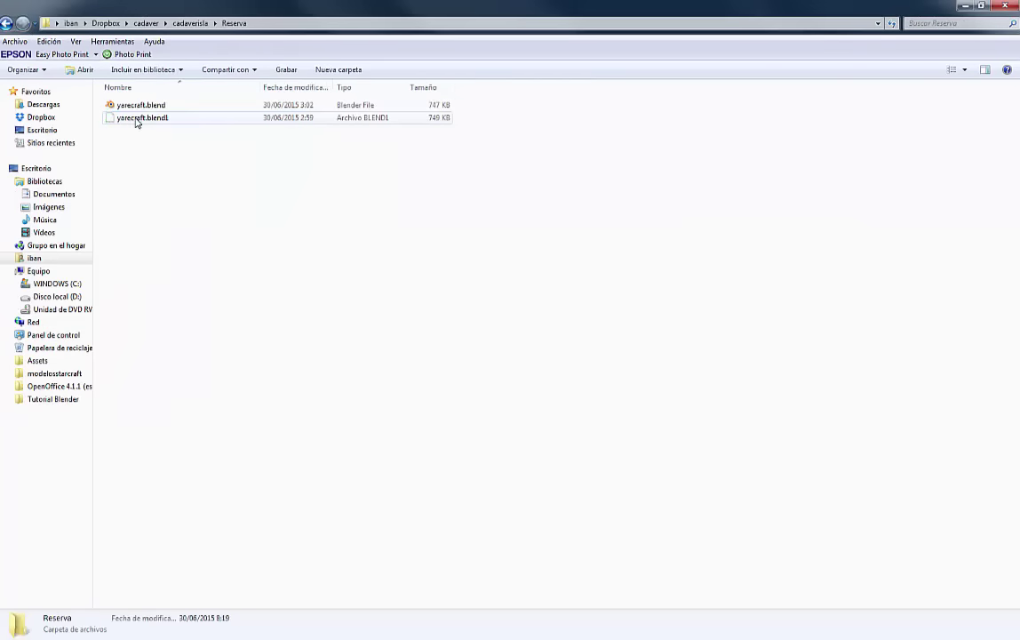
left_click(6, 23)
double_click(128, 132)
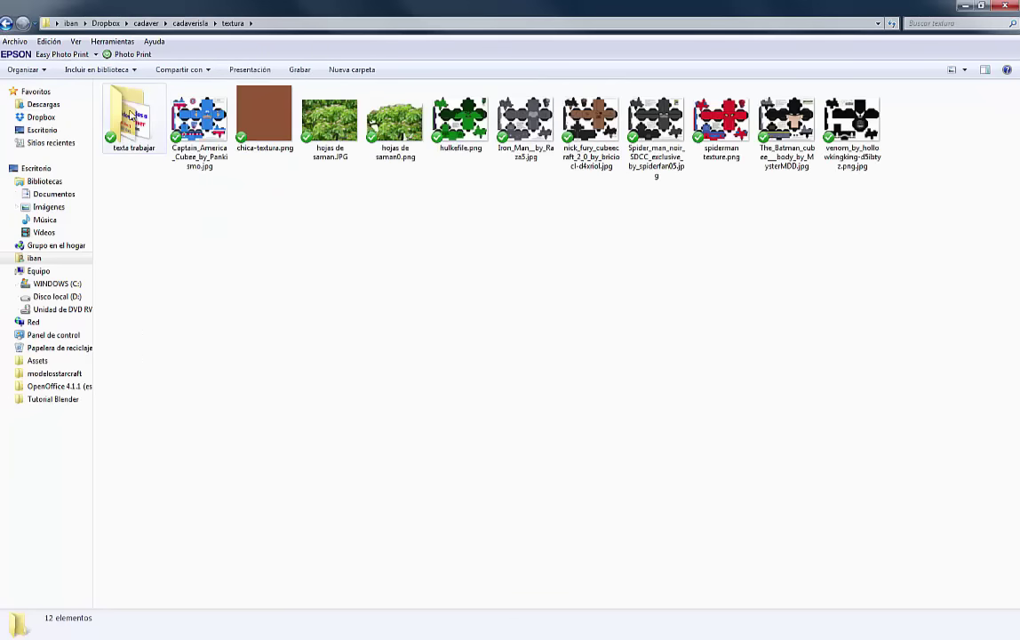
double_click(141, 115)
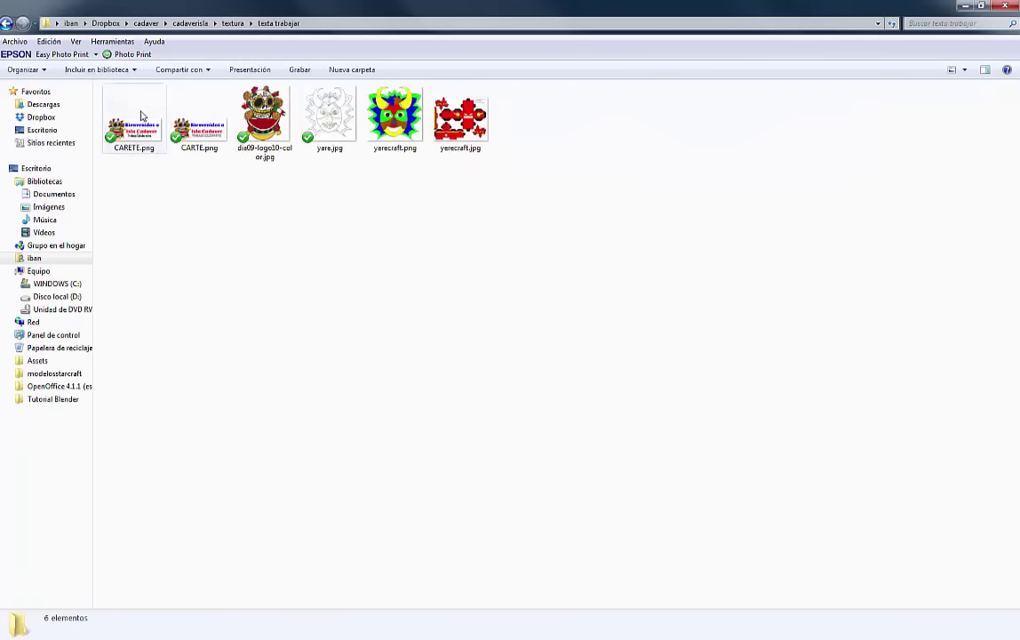
left_click(6, 24)
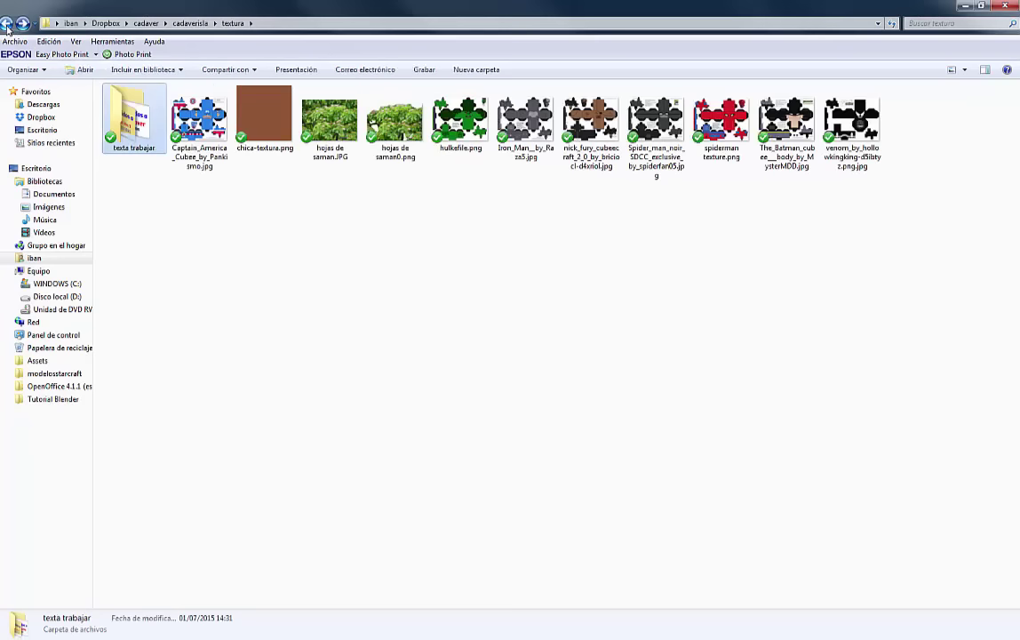
left_click(7, 24)
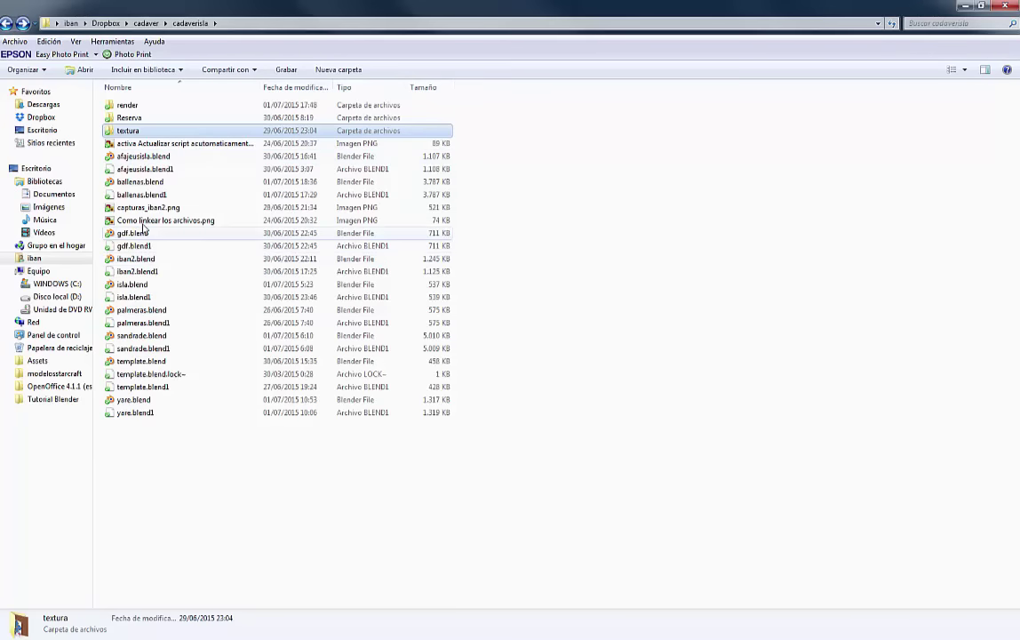
left_click(142, 261)
double_click(142, 261)
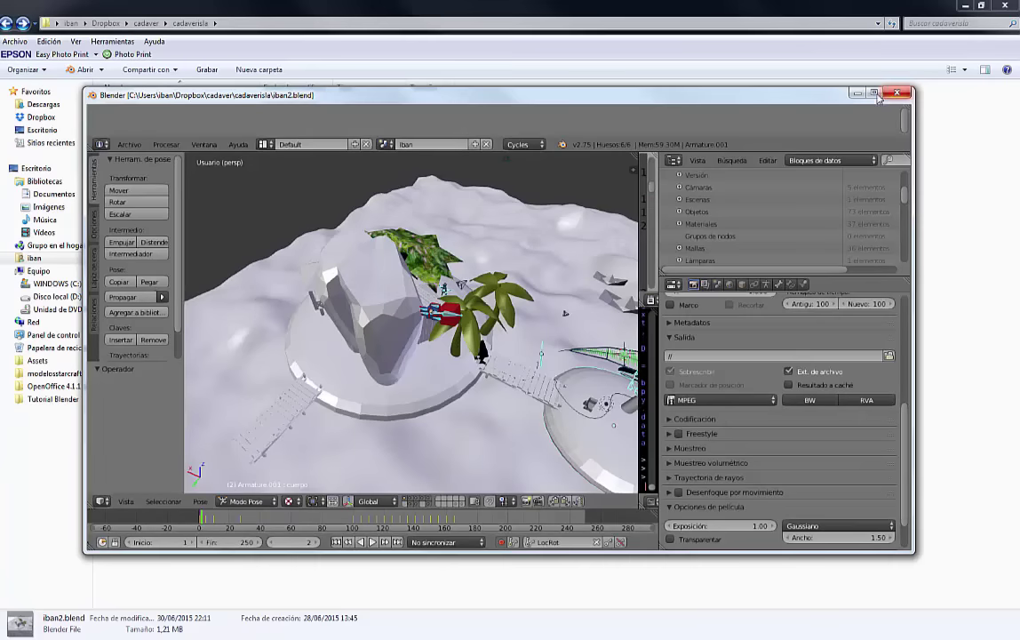
- Maximize Blender and resize the script/console areas and the 3D view
double_click(798, 93)
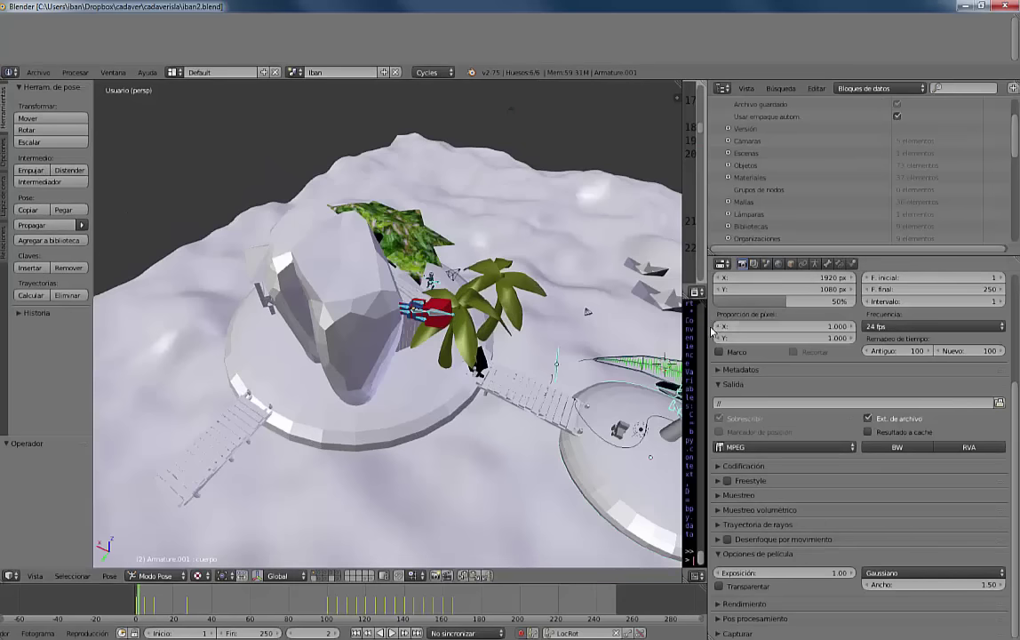
left_click_drag(709, 330, 827, 330)
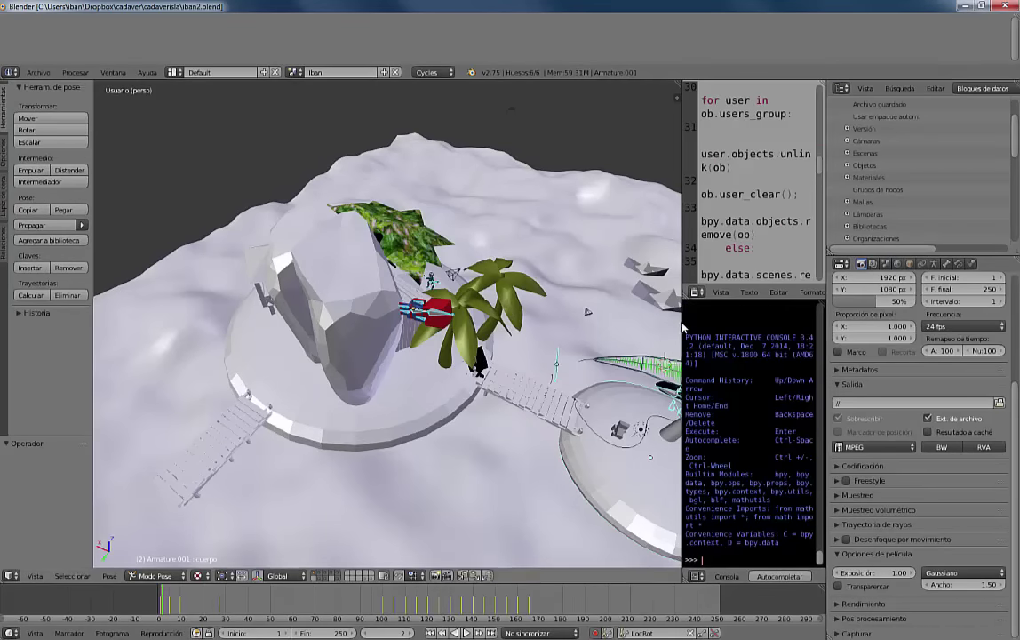
left_click_drag(681, 296, 806, 328)
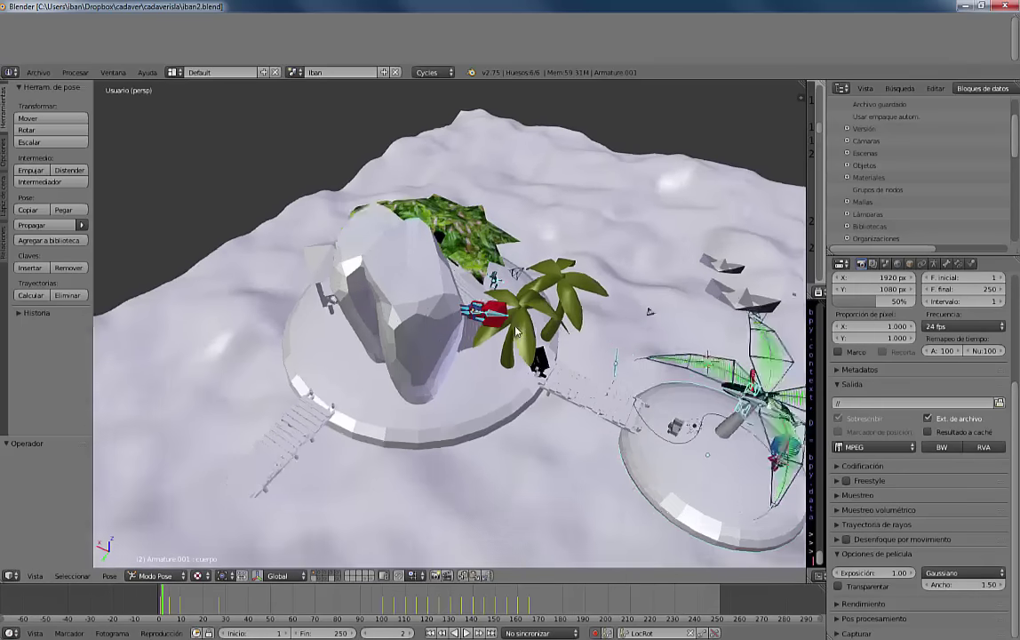
- Orbit to a low side view of the island and zoom in
mouse_move(510, 323)
middle_mouse_down()
mouse_move(325, 275)
mouse_move(317, 198)
middle_mouse_up()
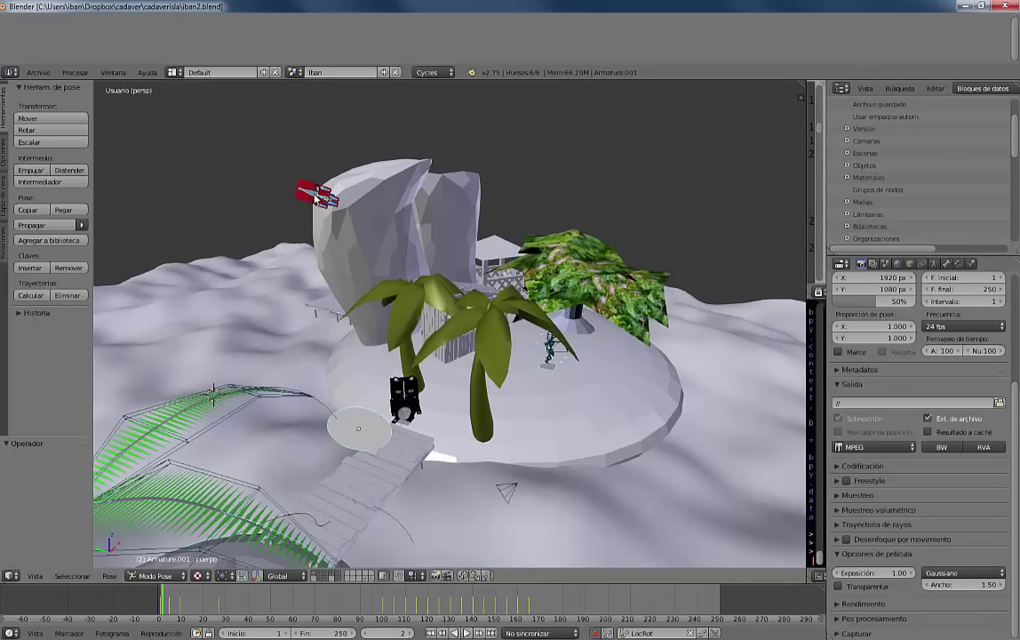
middle_click_drag(494, 334, 454, 338)
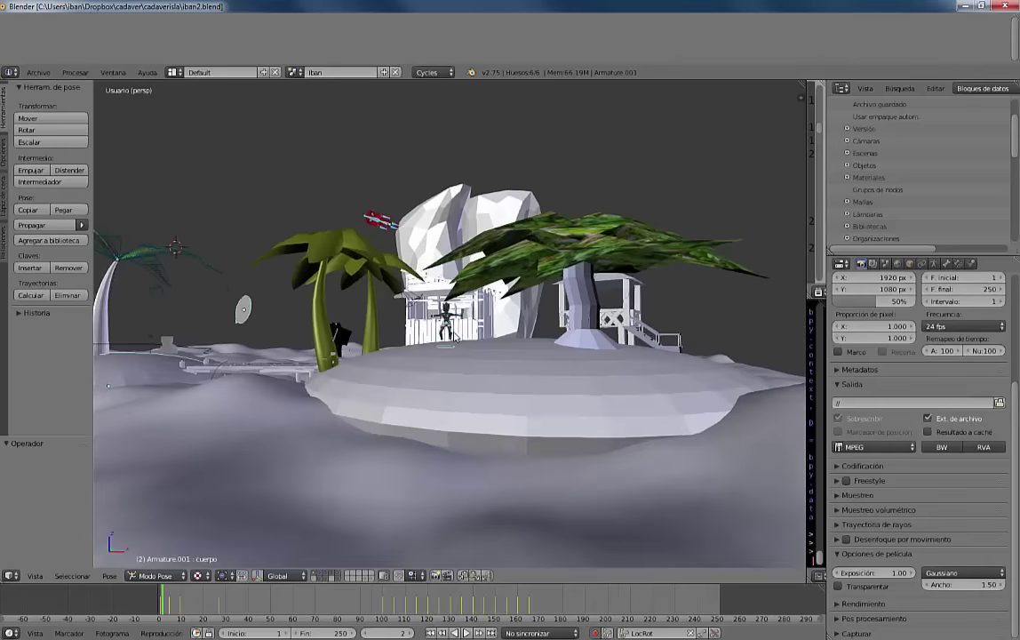
scroll(456, 337, "up", 1)
scroll(456, 337, "up", 1)
scroll(453, 382, "up", 2)
scroll(451, 430, "up", 1)
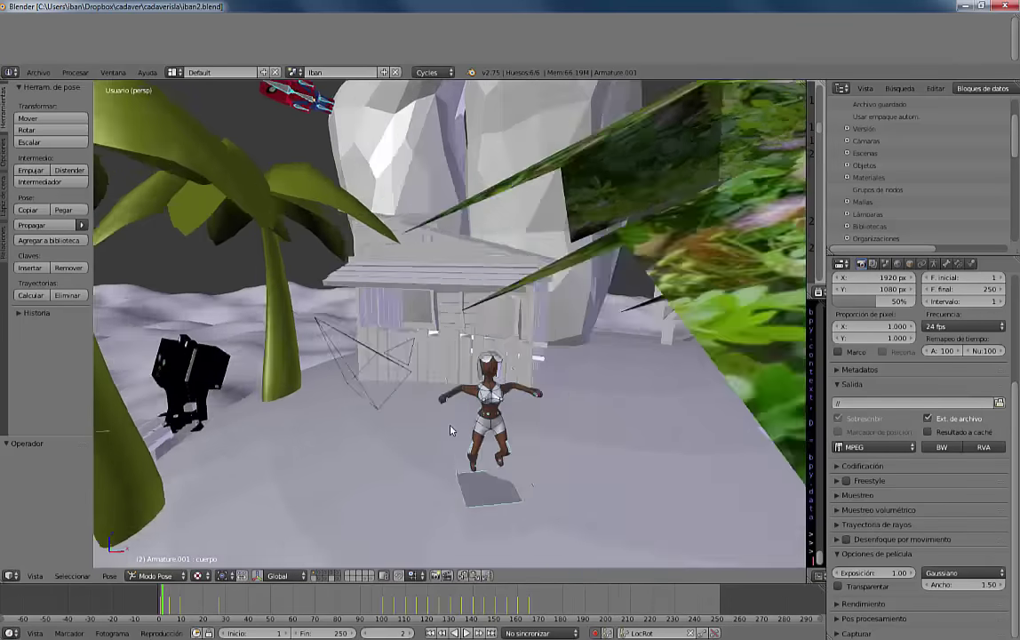
scroll(450, 430, "down", 2)
scroll(431, 423, "up", 2)
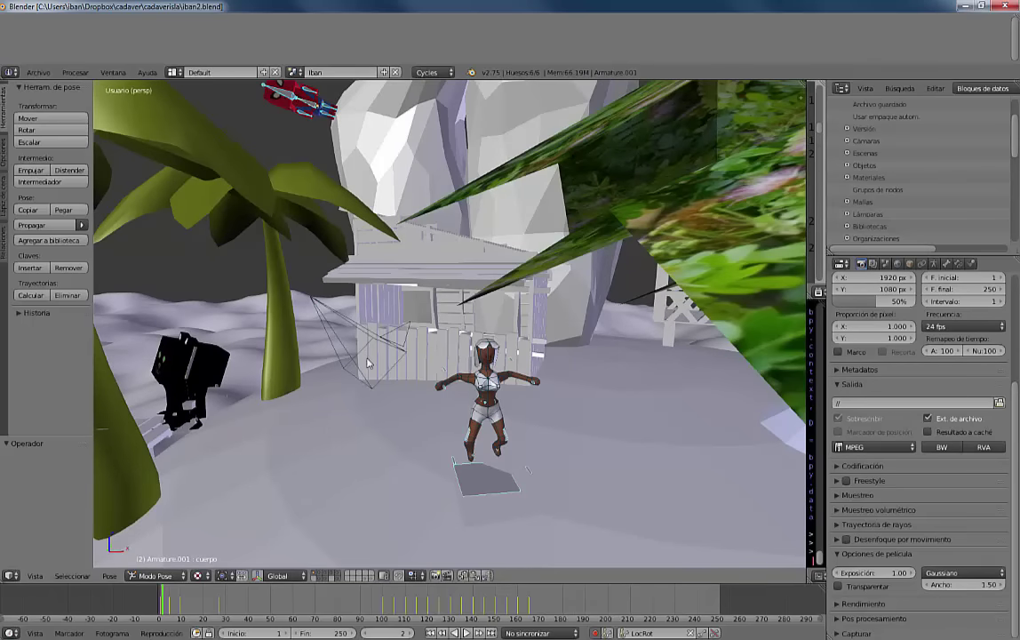
- Swing the view out and back toward the island, zooming to frame the character and dock
mouse_move(368, 362)
middle_mouse_down()
mouse_move(258, 330)
mouse_move(225, 434)
mouse_move(271, 434)
middle_mouse_up()
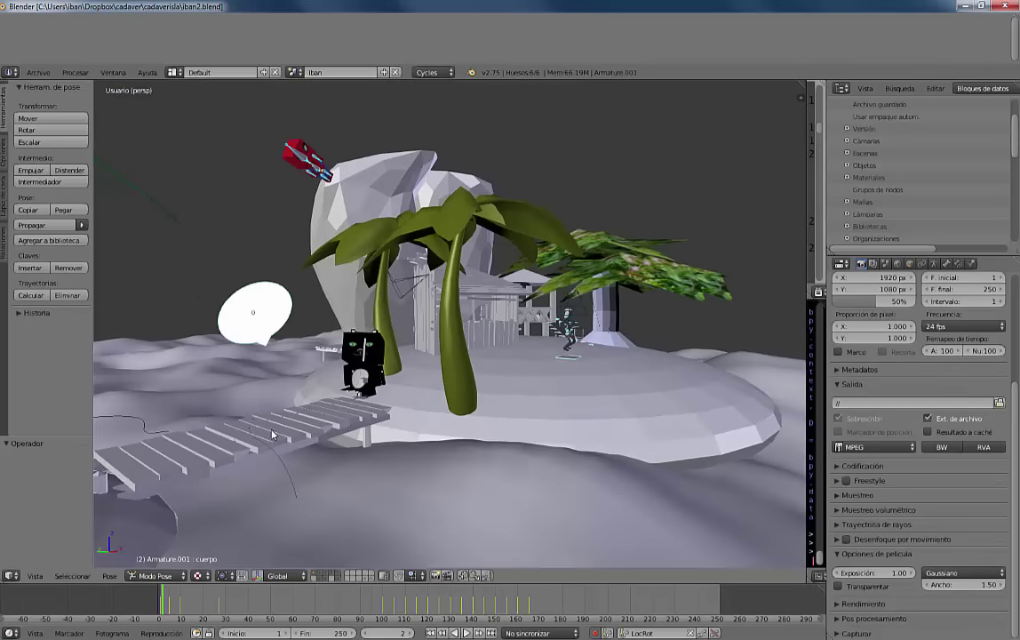
scroll(169, 389, "down", 2)
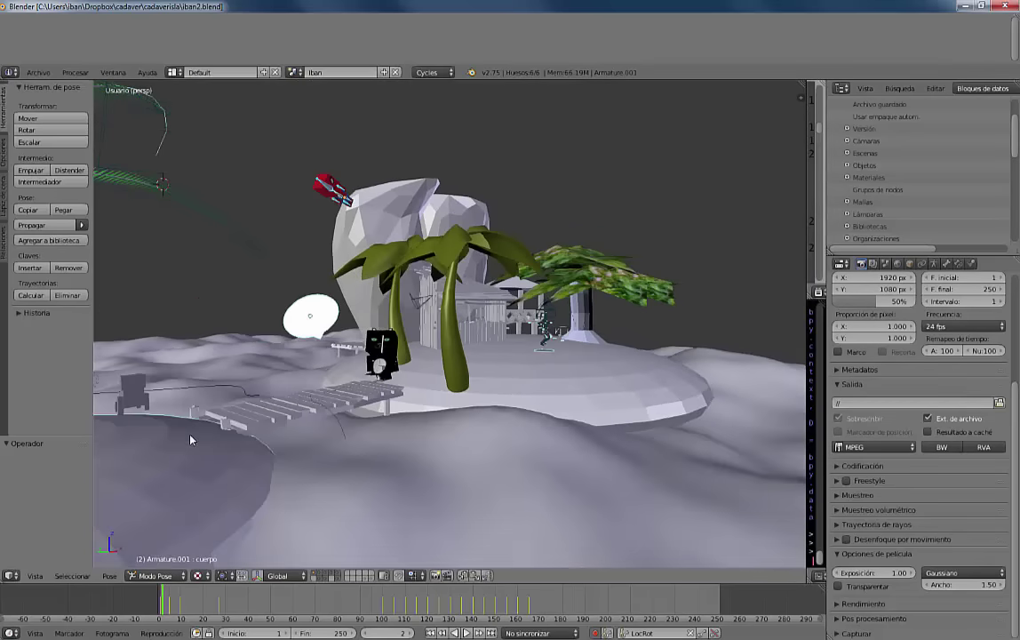
scroll(169, 390, "down", 3)
scroll(236, 406, "up", 3)
mouse_move(272, 359)
middle_mouse_down()
mouse_move(214, 410)
mouse_move(351, 413)
mouse_move(387, 392)
mouse_move(535, 355)
mouse_move(365, 428)
mouse_move(357, 476)
middle_mouse_up()
scroll(329, 404, "up", 4)
scroll(289, 378, "up", 3)
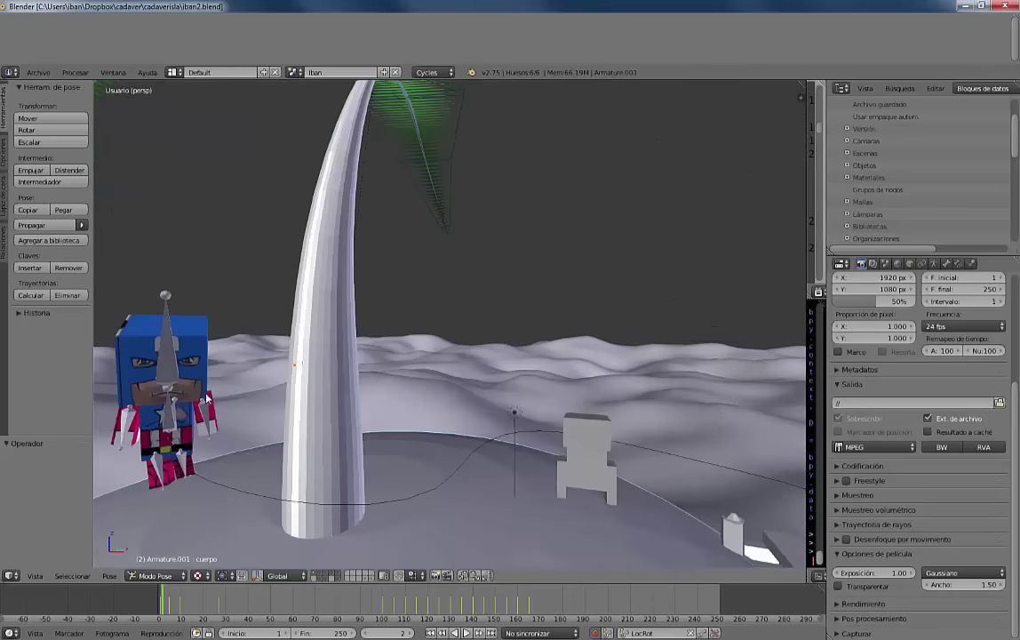
scroll(155, 391, "up", 2)
scroll(154, 391, "down", 2)
scroll(218, 358, "down", 2)
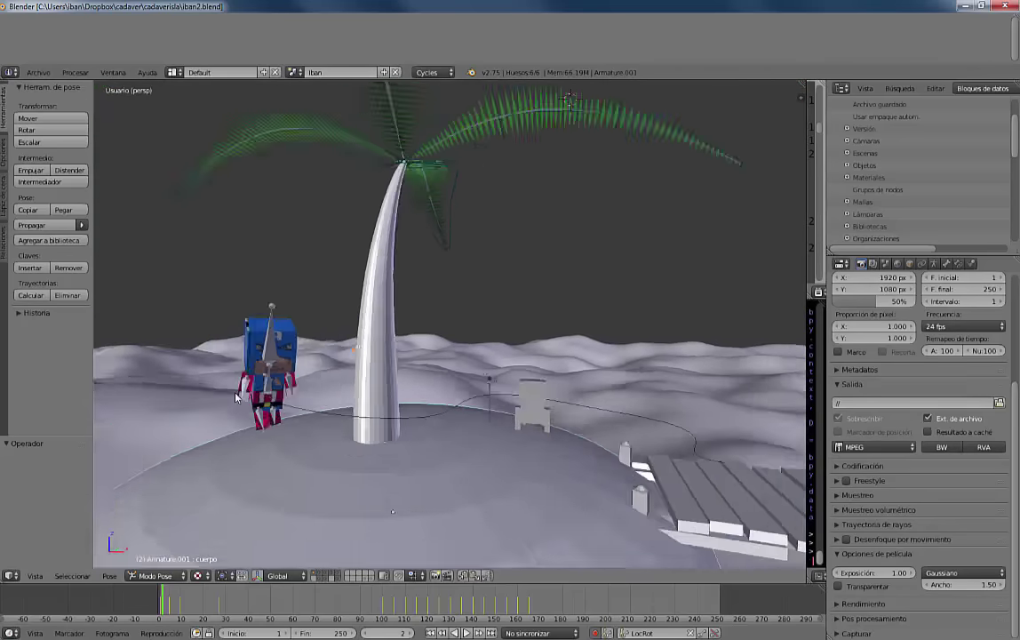
scroll(235, 360, "down", 2)
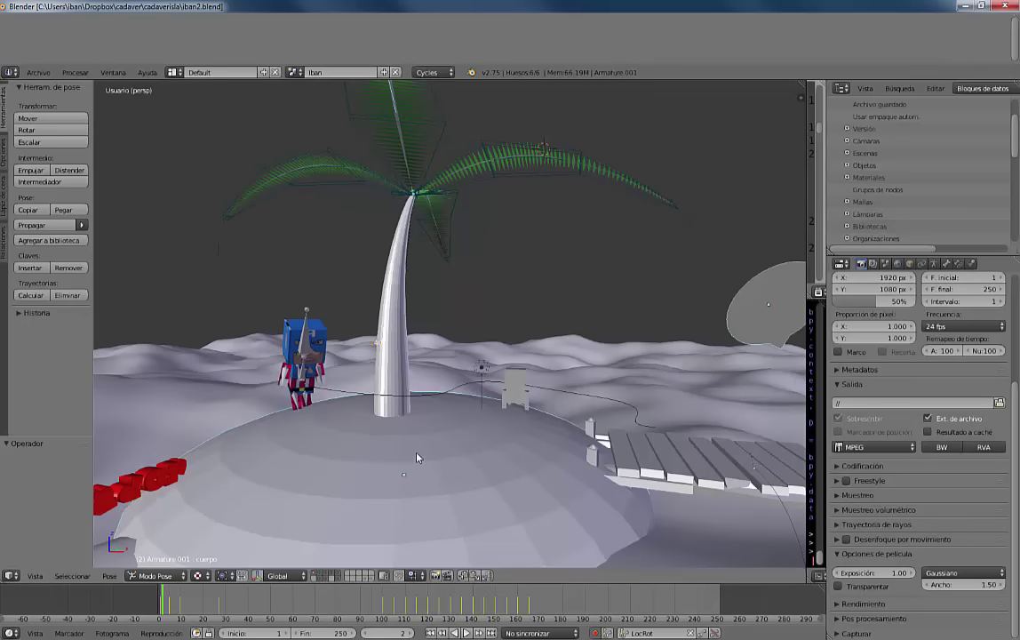
- Show the first scene layer plus the island, palm and bridge layer, viewing both islands from above
left_click(315, 576)
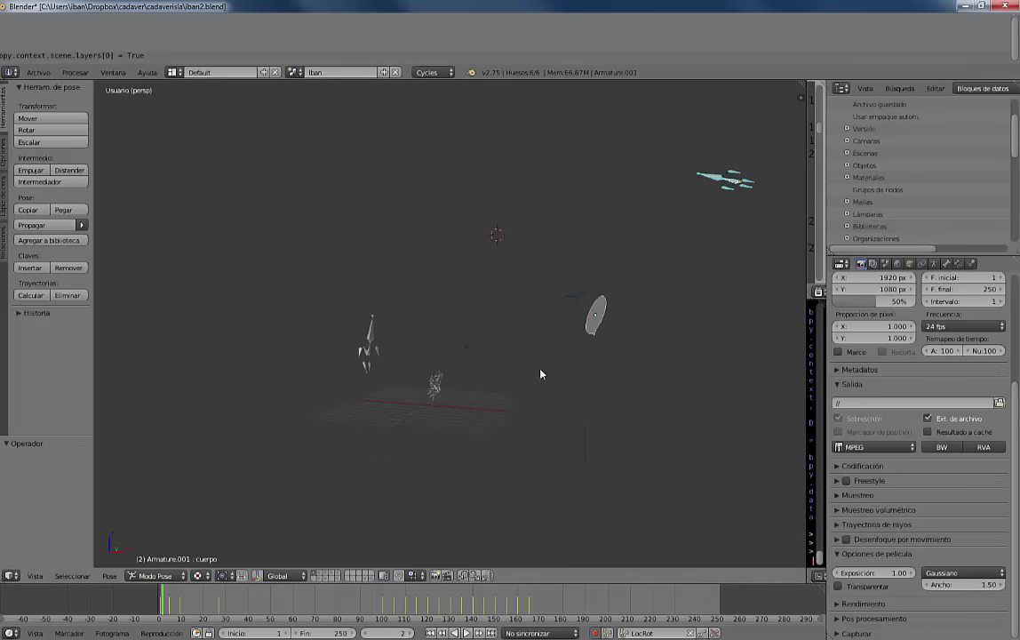
scroll(436, 363, "up", 3)
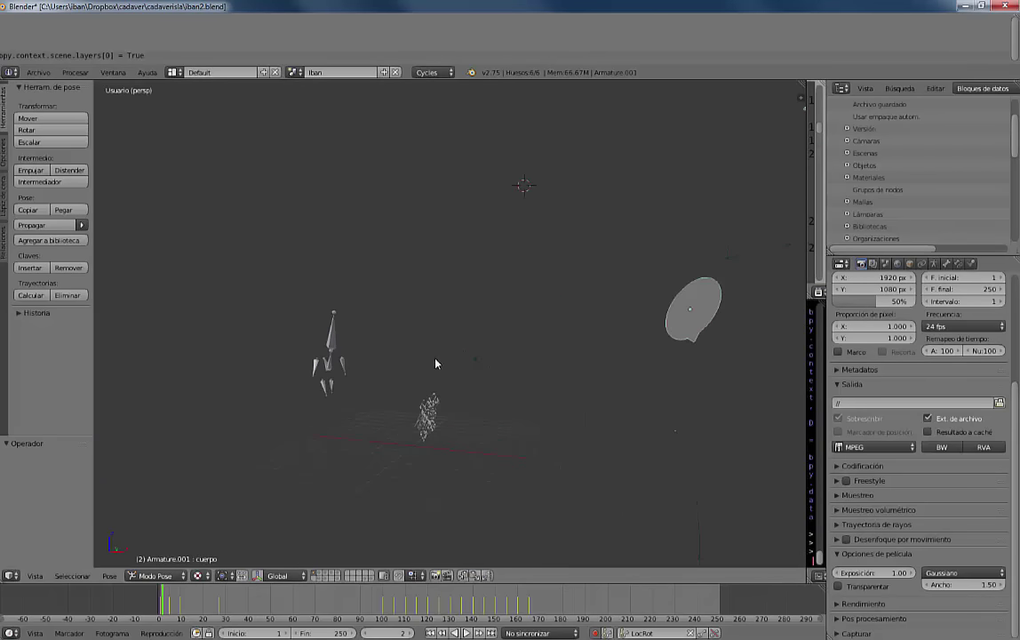
left_click(320, 576, "shift")
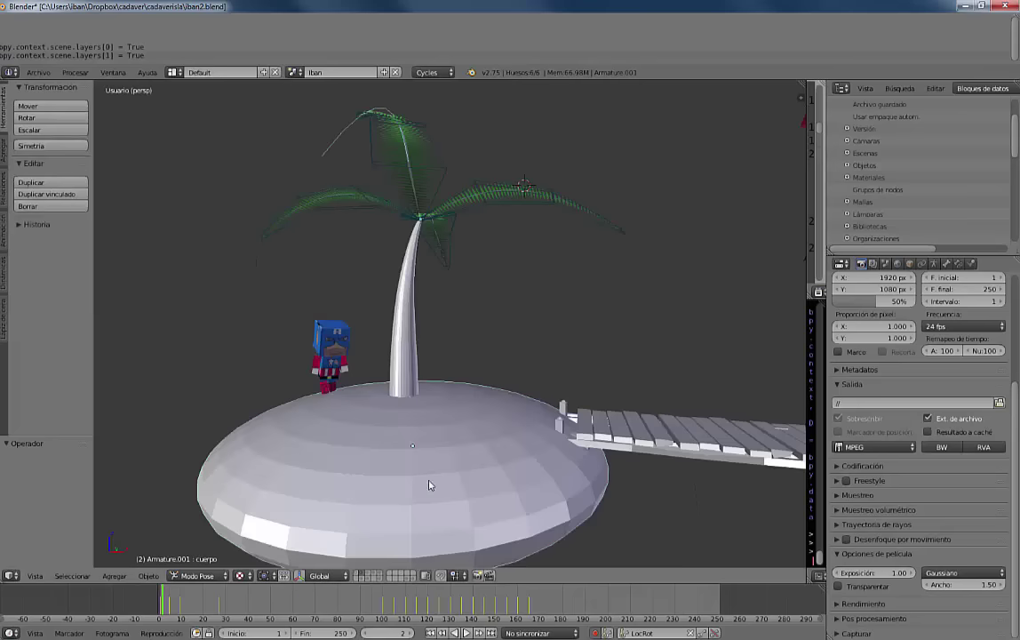
scroll(429, 484, "down", 5)
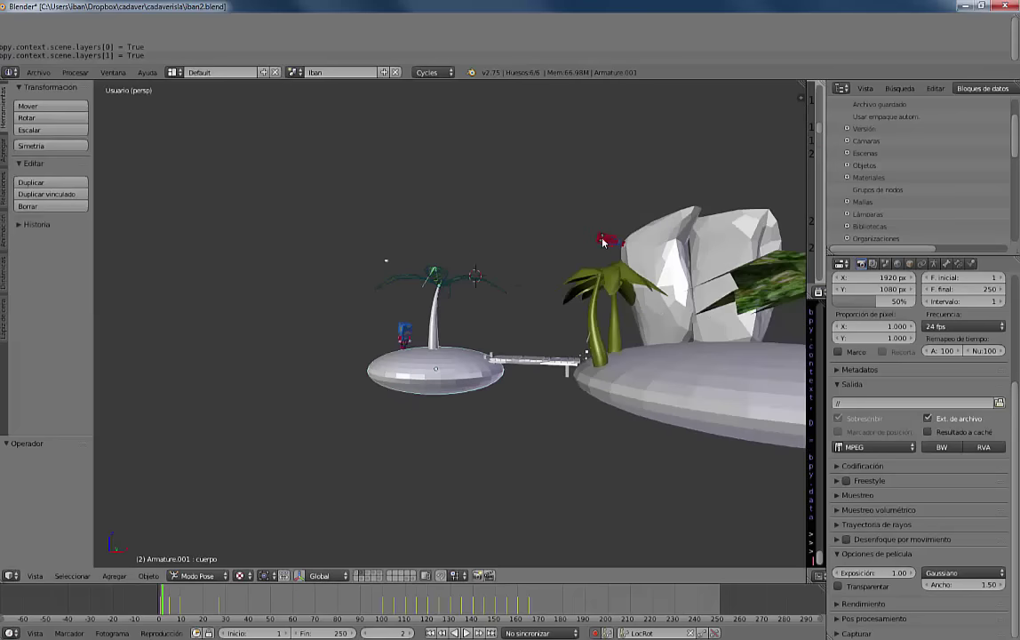
mouse_move(404, 332)
middle_mouse_down()
mouse_move(513, 298)
mouse_move(353, 535)
middle_mouse_up()
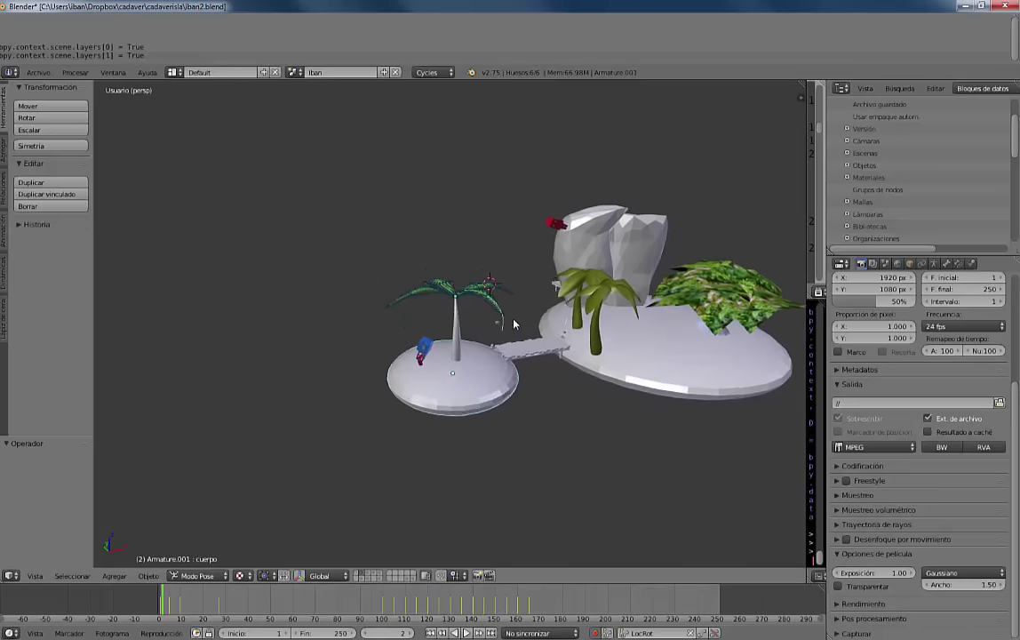
- Add the character armature, dark character, snowy terrain and creature layers to the view
left_click(357, 575)
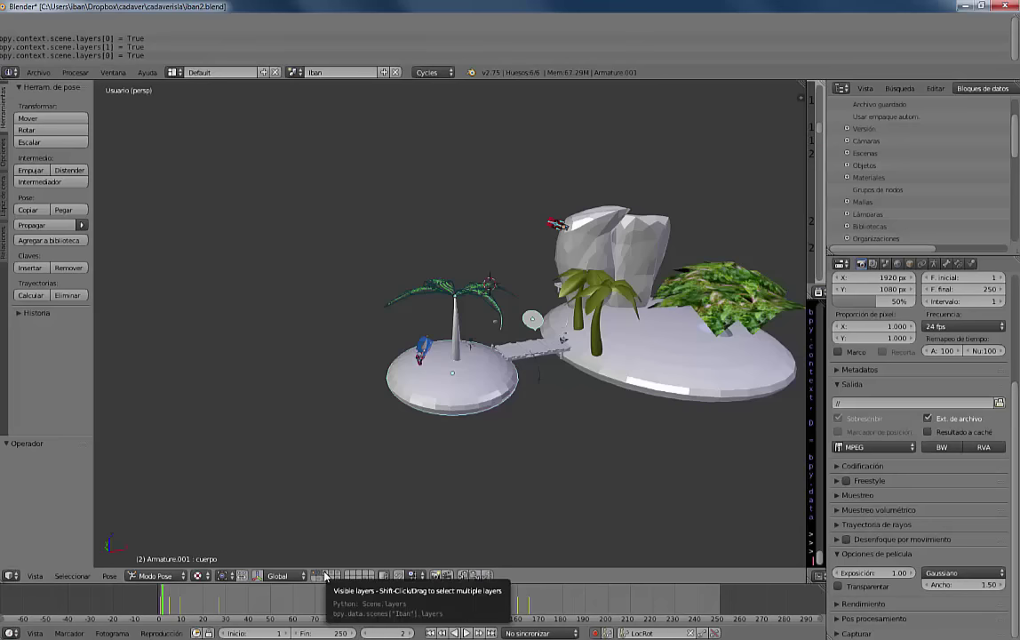
left_click(326, 576, "shift")
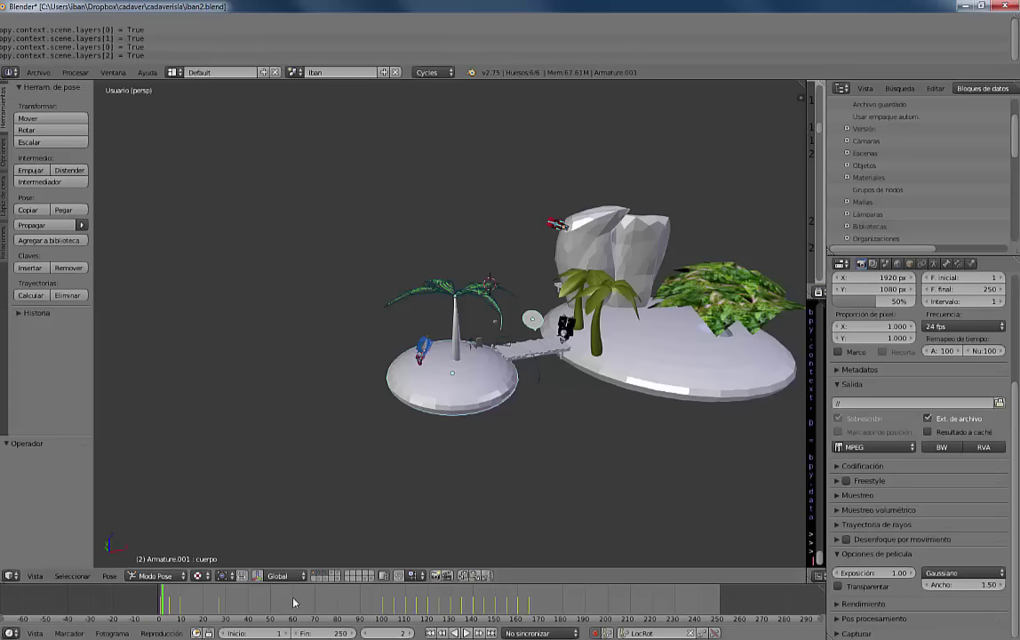
left_click(334, 576, "shift")
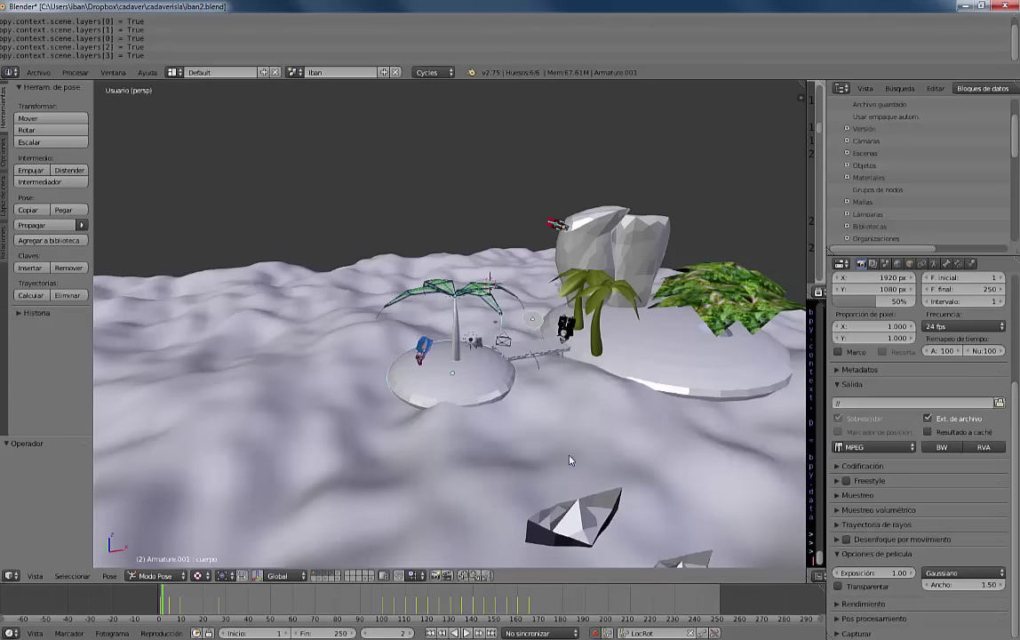
scroll(557, 416, "down", 2)
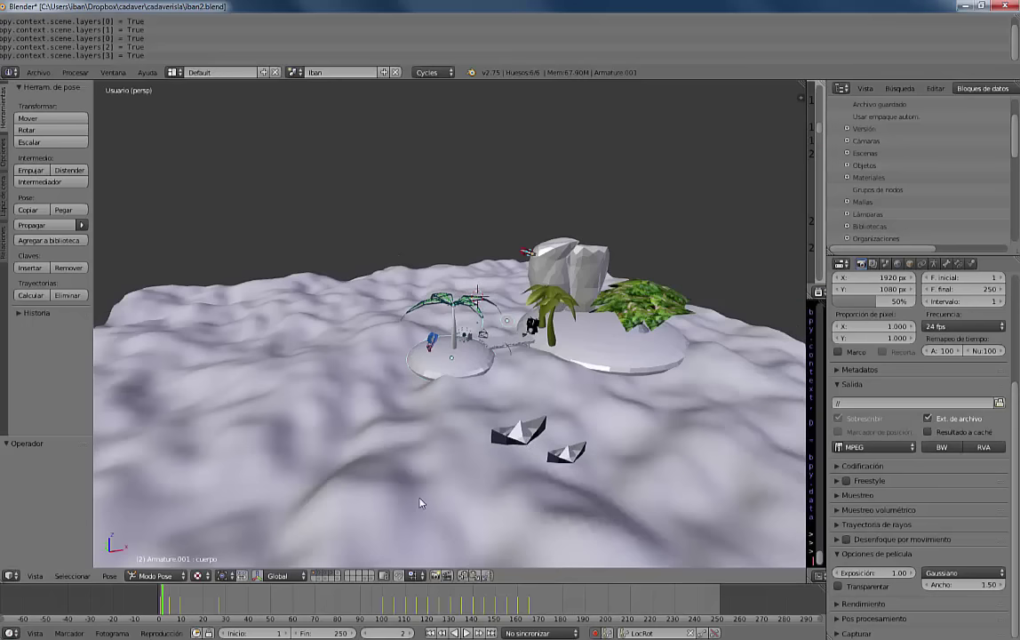
left_click(338, 578, "shift")
left_click(320, 581, "shift")
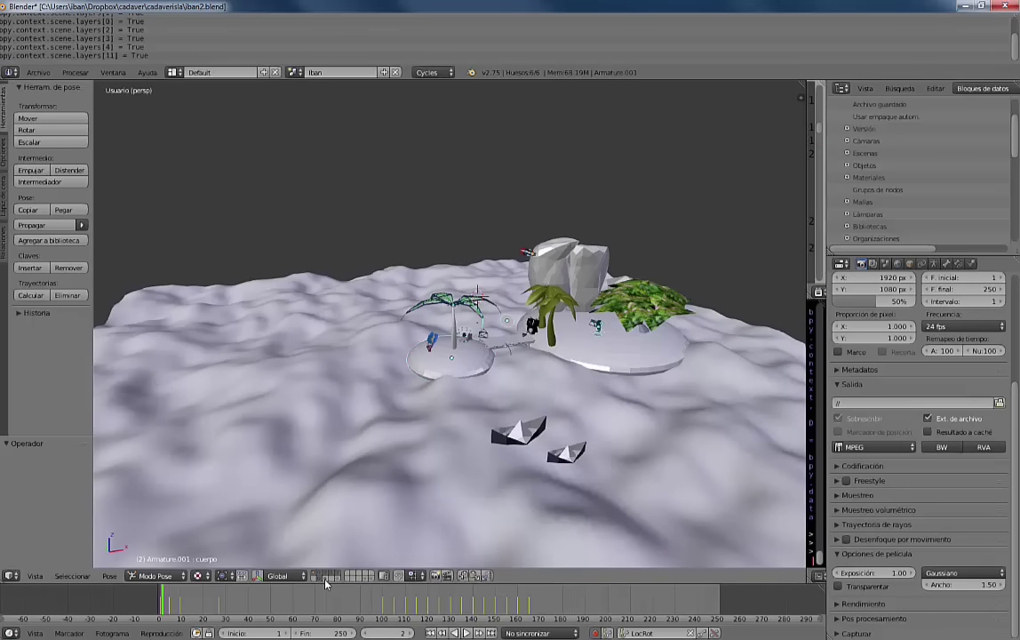
left_click(330, 581, "shift")
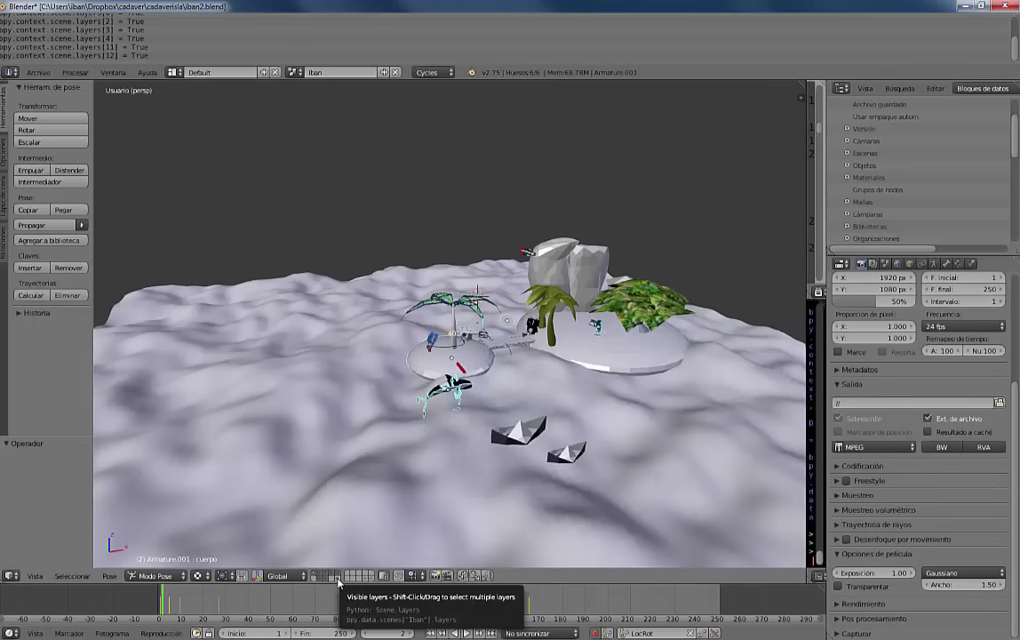
- Turn on the animated-object and remaining small layers, then inspect the terrain, platform and bridge
left_click(366, 580, "shift")
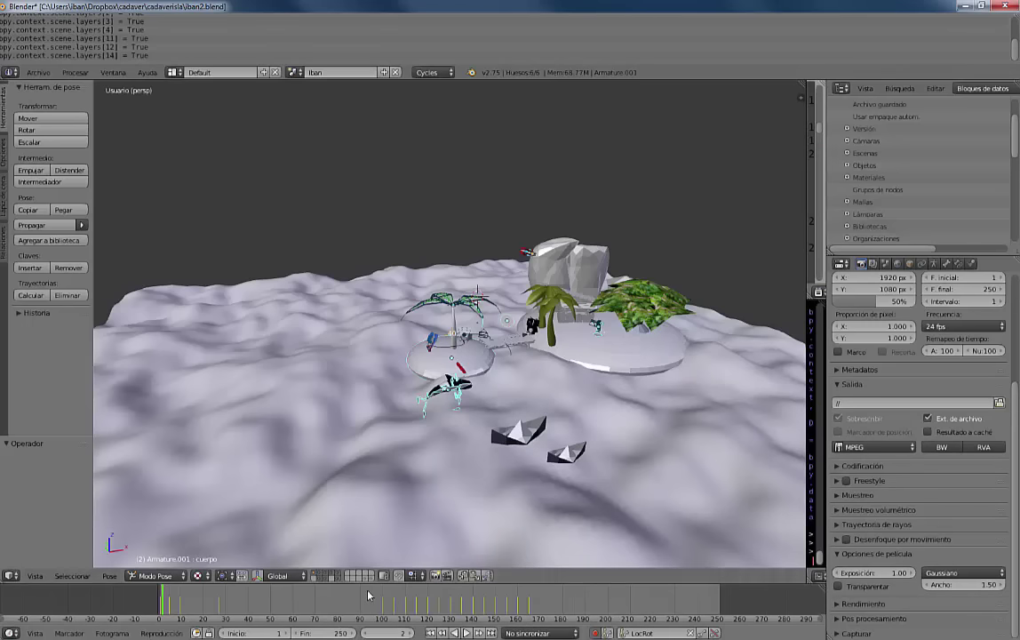
left_click(369, 583, "shift")
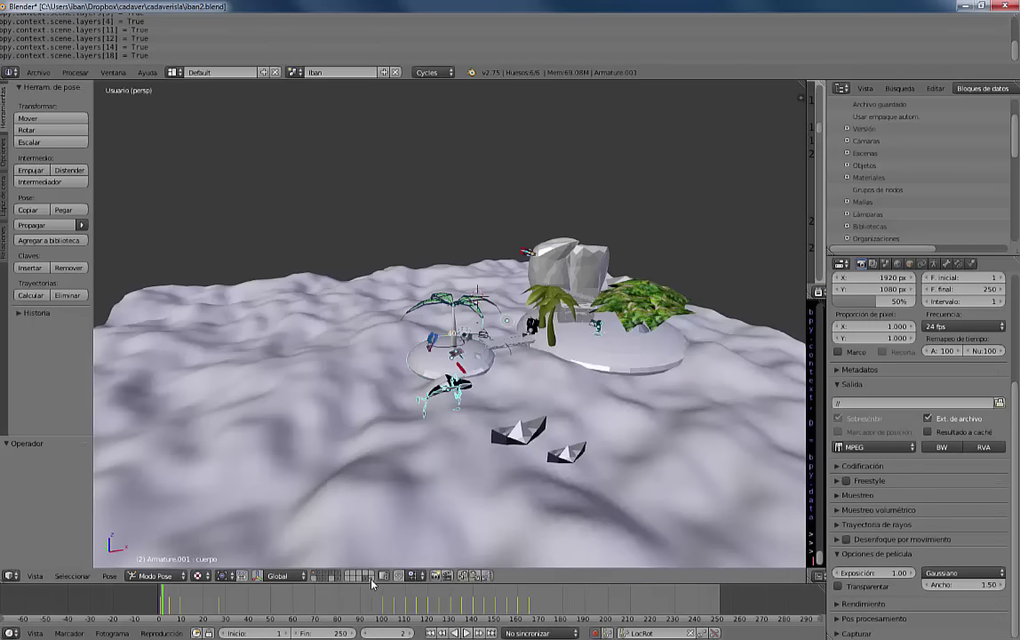
left_click(371, 582, "shift")
mouse_move(533, 462)
middle_mouse_down()
mouse_move(553, 438)
mouse_move(542, 435)
middle_mouse_up()
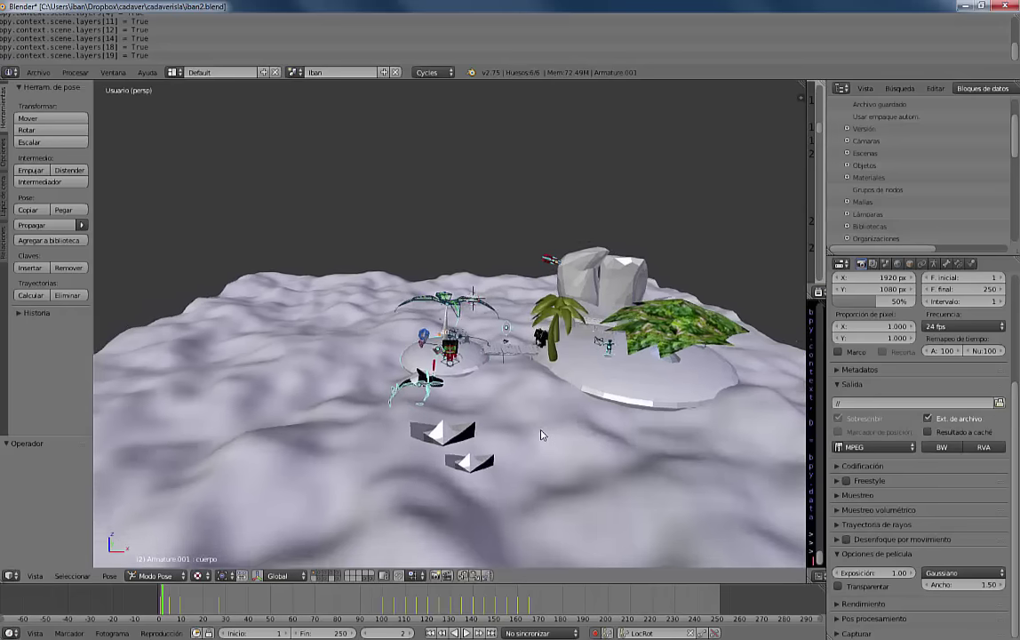
scroll(457, 371, "up", 2)
scroll(457, 371, "up", 1)
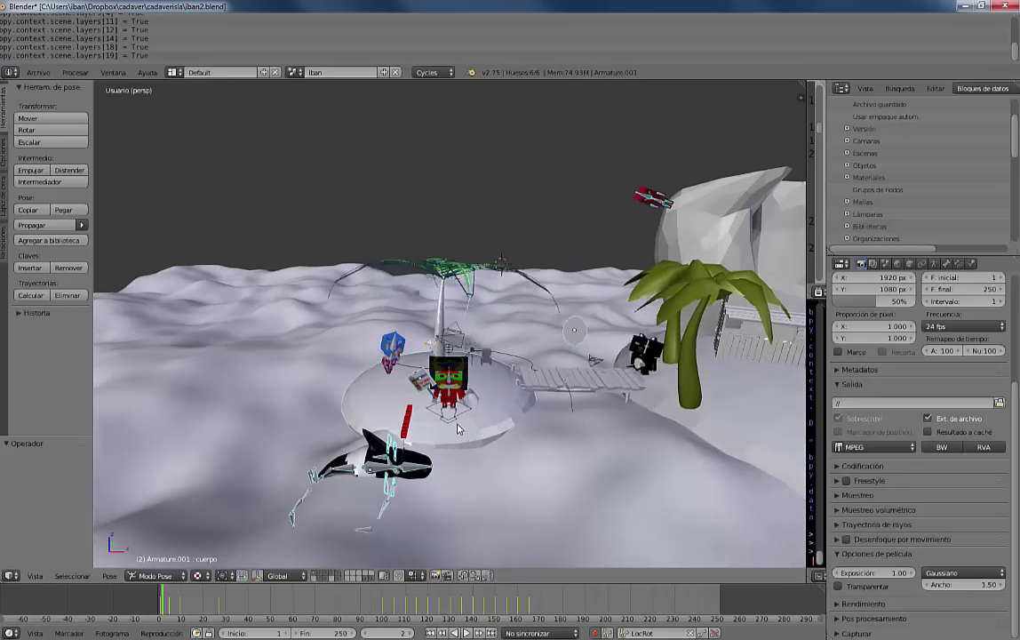
scroll(462, 415, "up", 1)
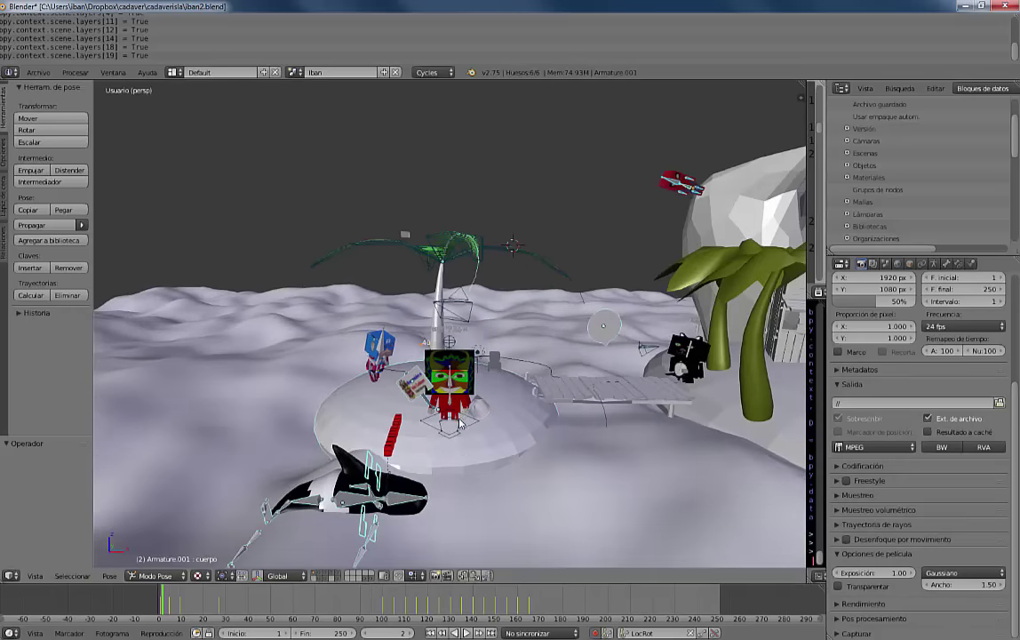
middle_click_drag(461, 415, 450, 433)
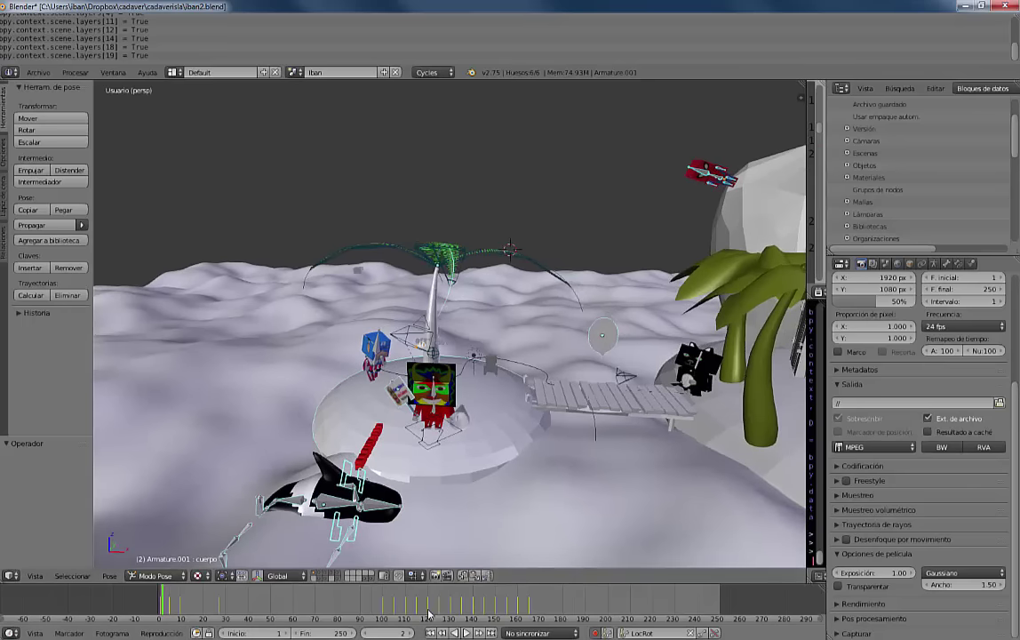
- Jump to frame 0 and play the animation with Alt+A, orbiting around the island meanwhile
left_click(386, 634)
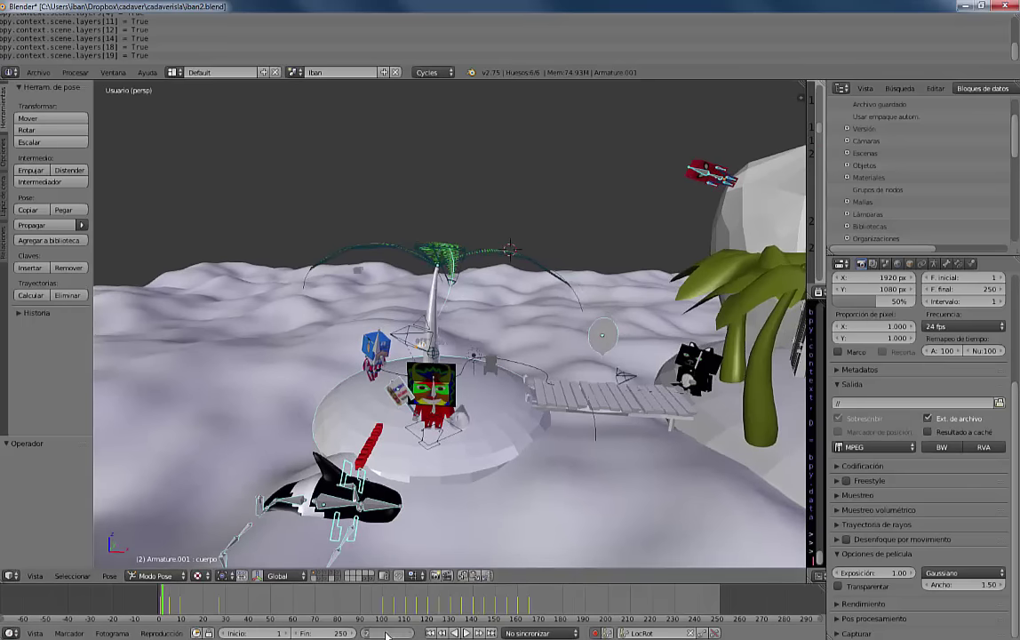
type("0")
key("Return")
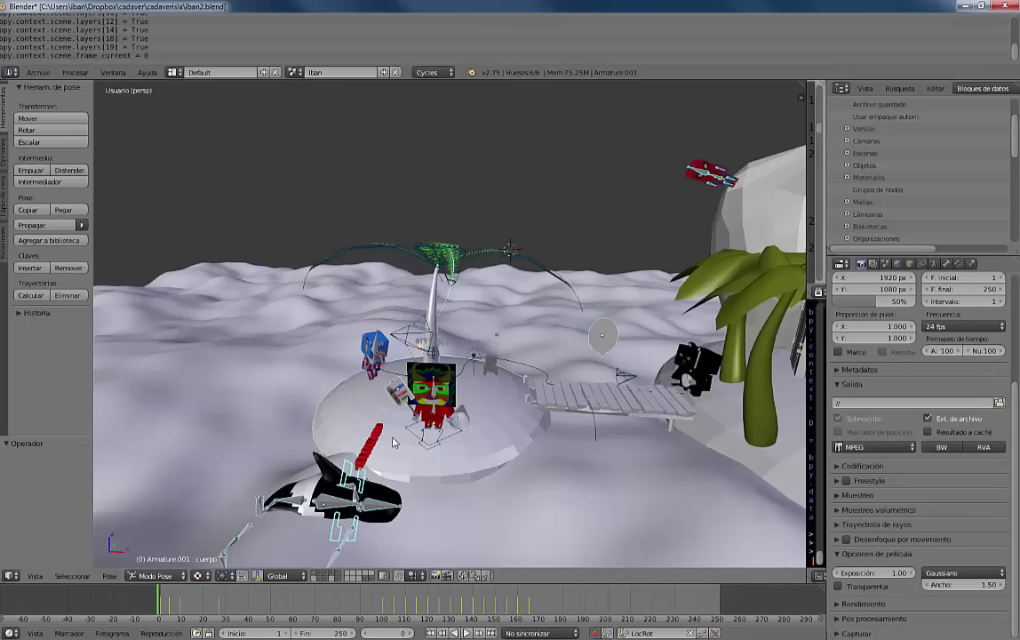
key("alt+a")
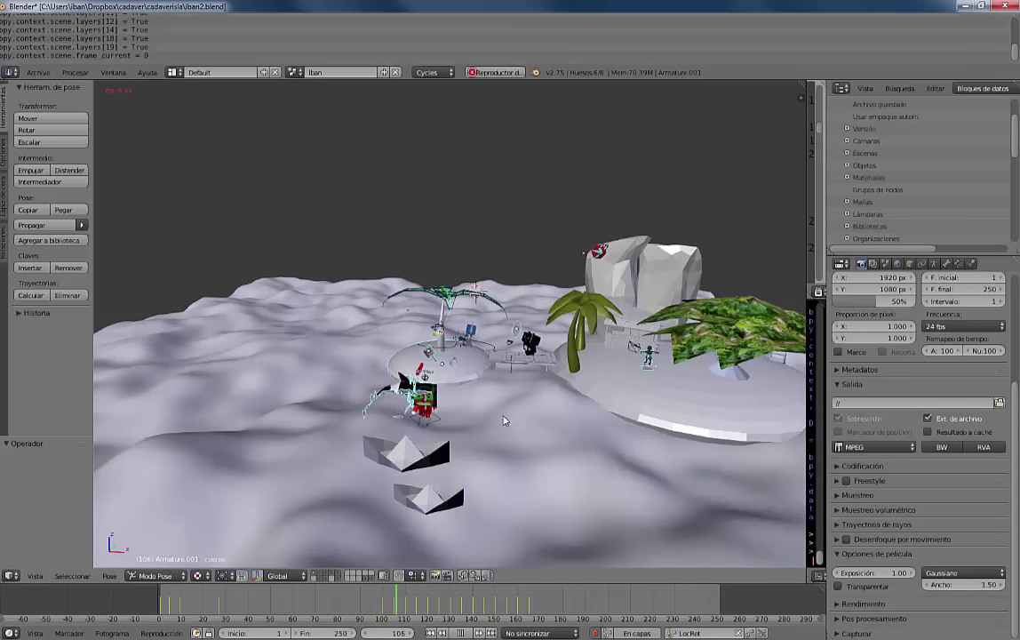
mouse_move(506, 418)
middle_mouse_down()
mouse_move(462, 451)
mouse_move(472, 470)
mouse_move(575, 526)
middle_mouse_up()
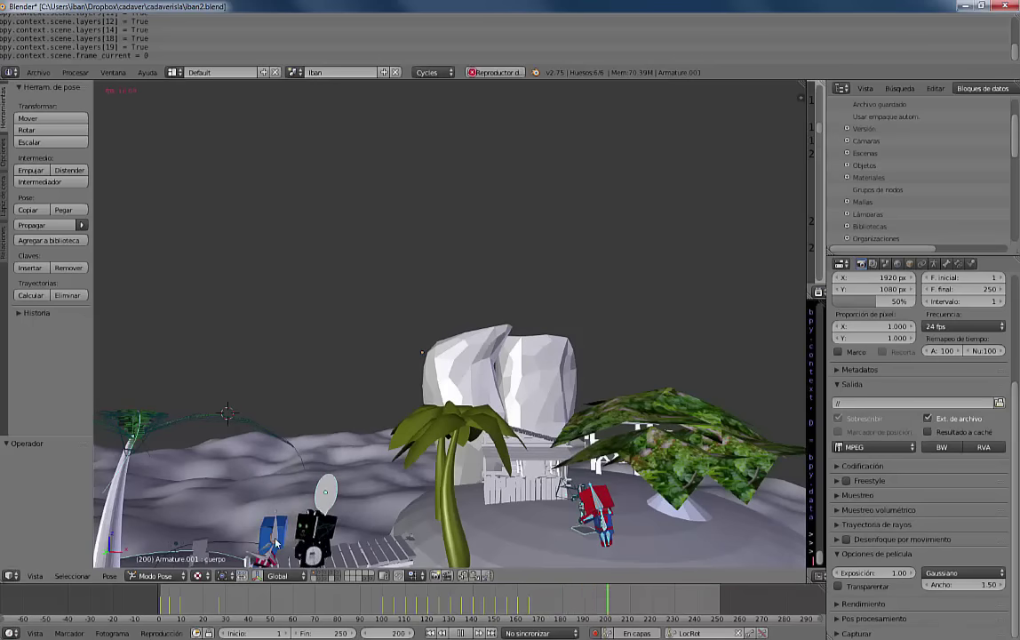
middle_click_drag(420, 457, 470, 516)
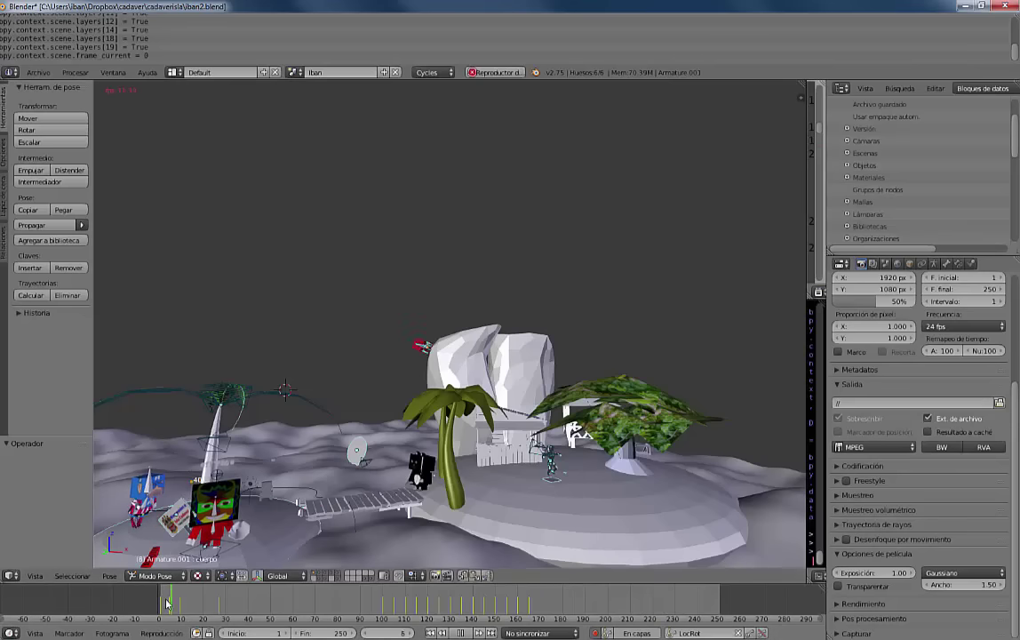
- Stop playback at frame 22 and zoom out for a wider view
left_click(462, 635)
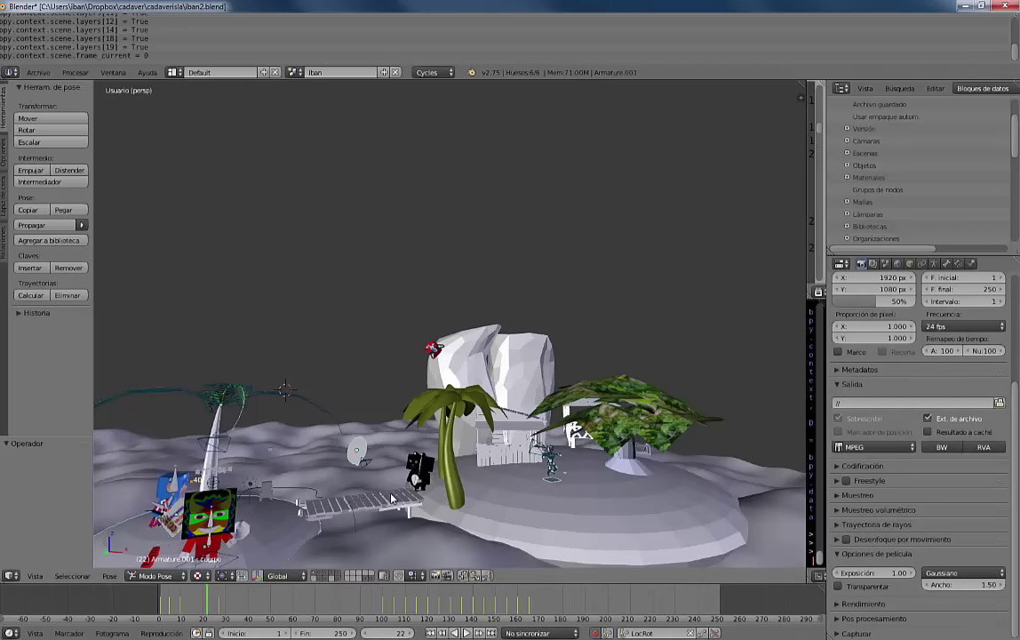
scroll(417, 480, "down", 2)
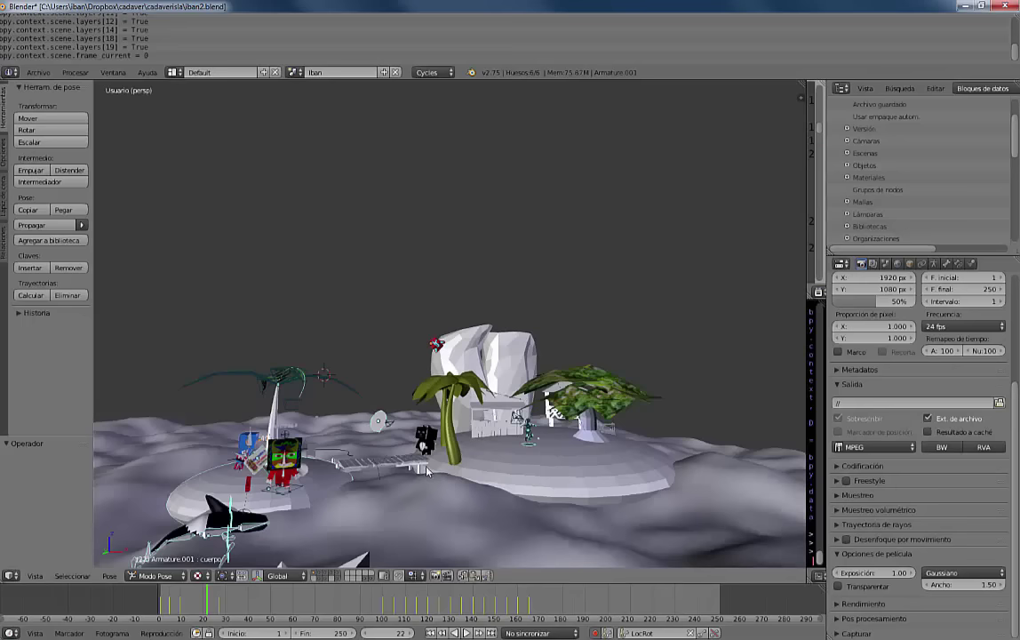
scroll(427, 470, "down", 1)
scroll(425, 476, "down", 1)
scroll(420, 486, "down", 1)
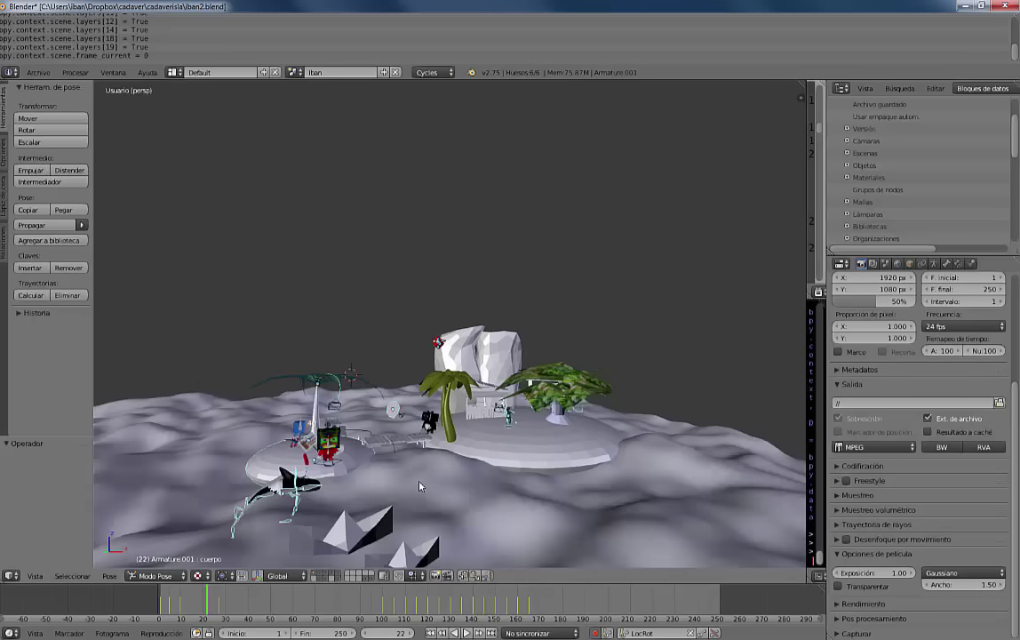
- Preview the viewport in Rendered shading, then switch it to Texture shading
left_click(197, 575)
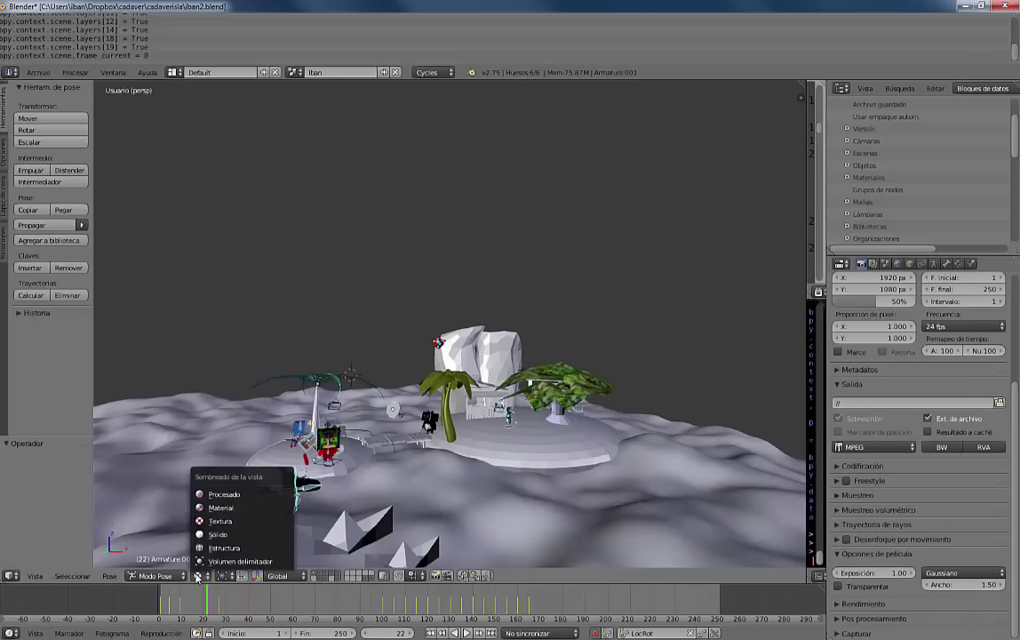
left_click(224, 495)
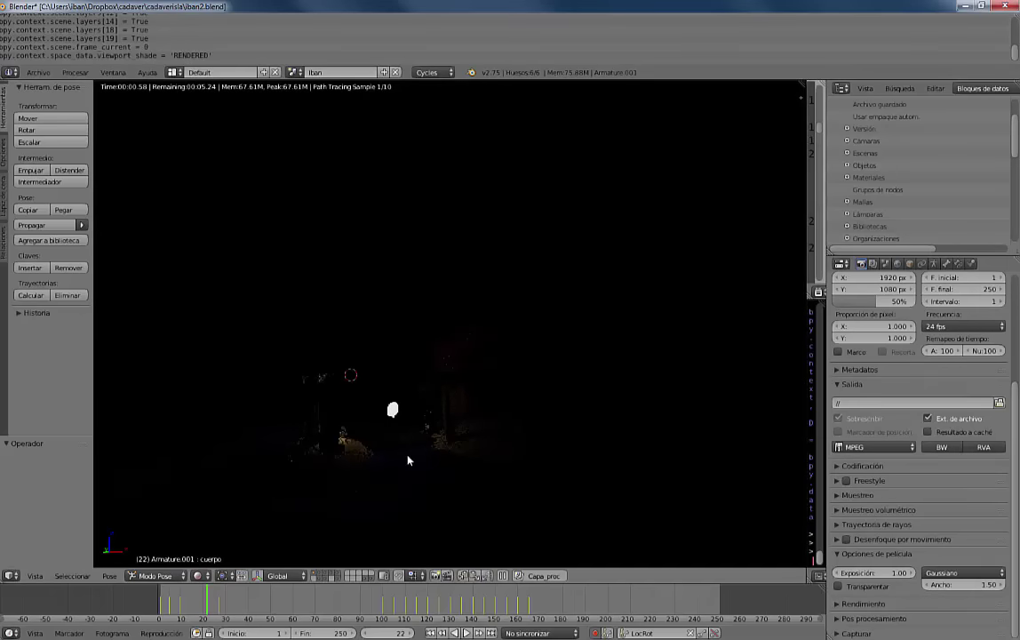
left_click(197, 575)
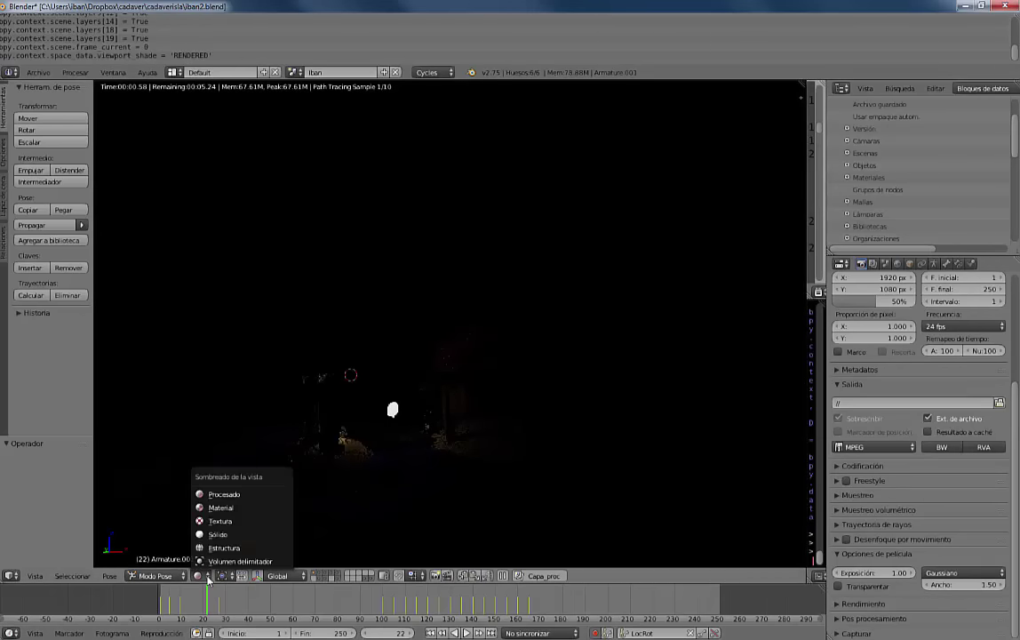
left_click(224, 522)
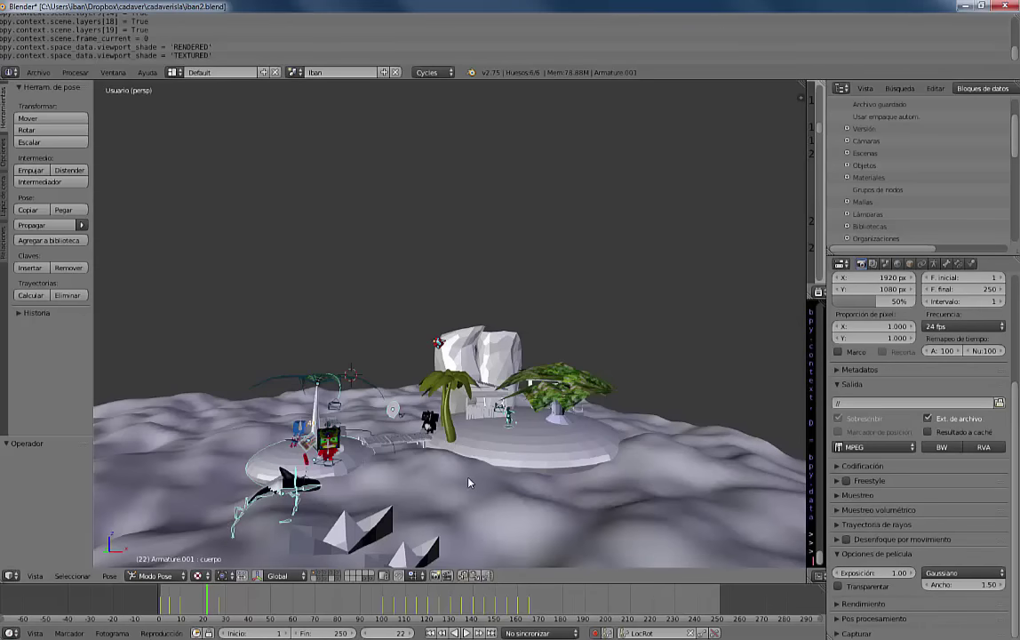
key("F12")
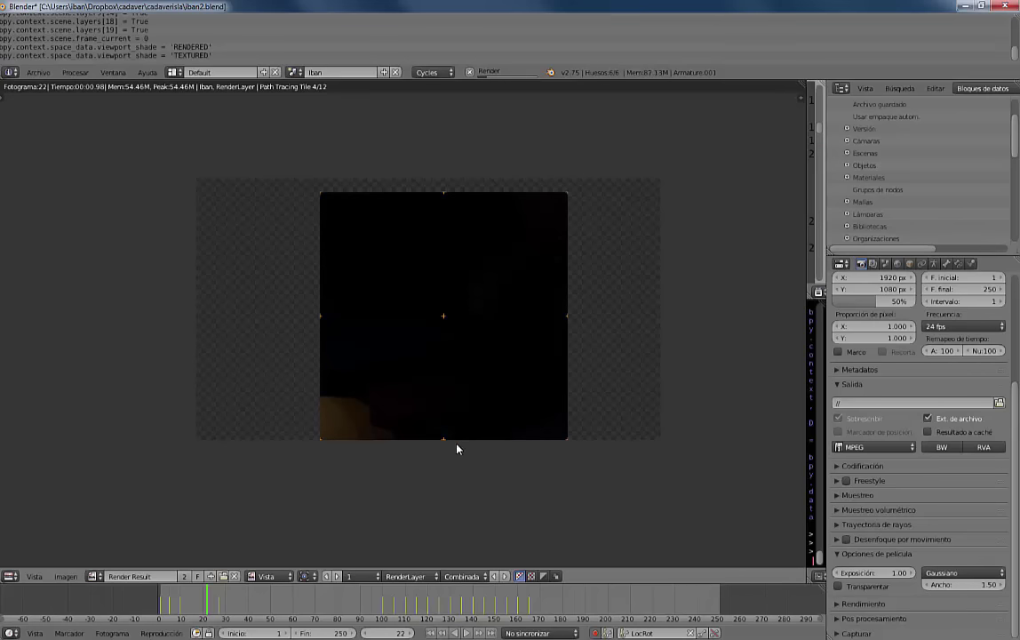
key("Escape")
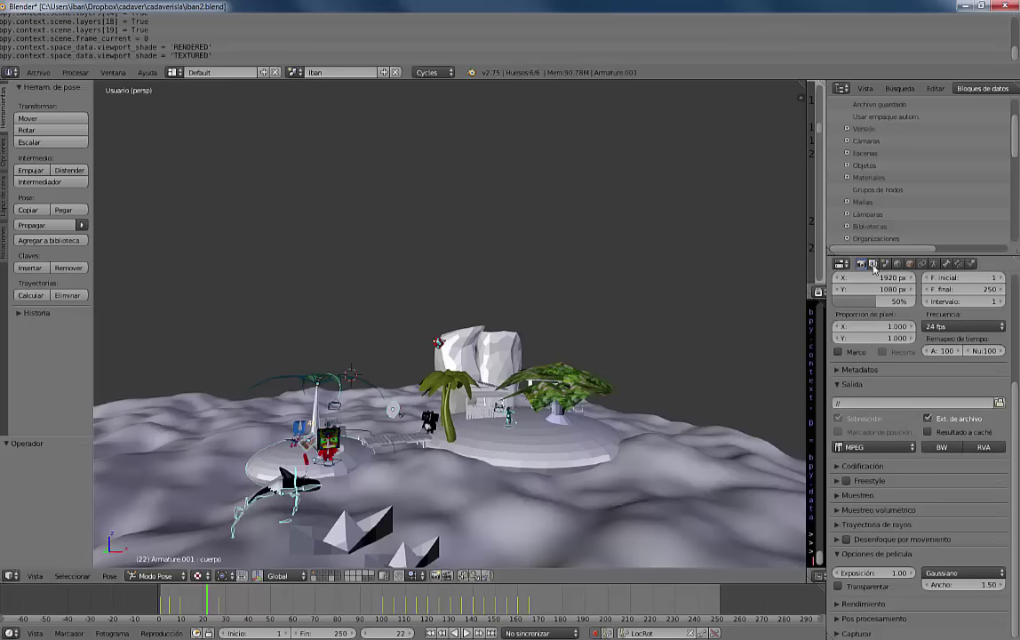
- Create a new World with Oclusión ambiental enabled and its factor lowered to 0.30
left_click(896, 264)
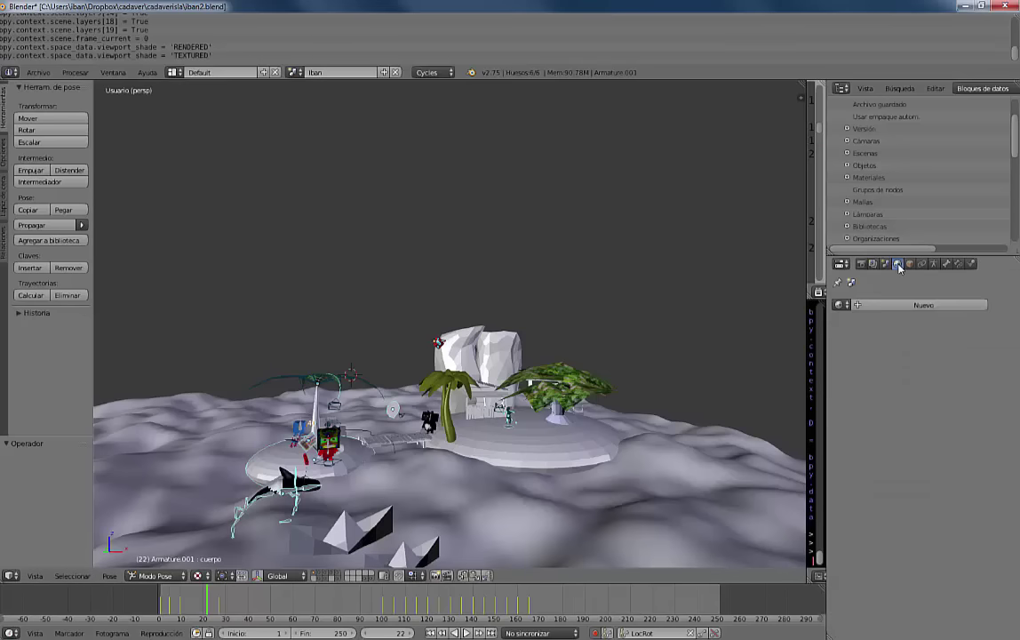
left_click(875, 305)
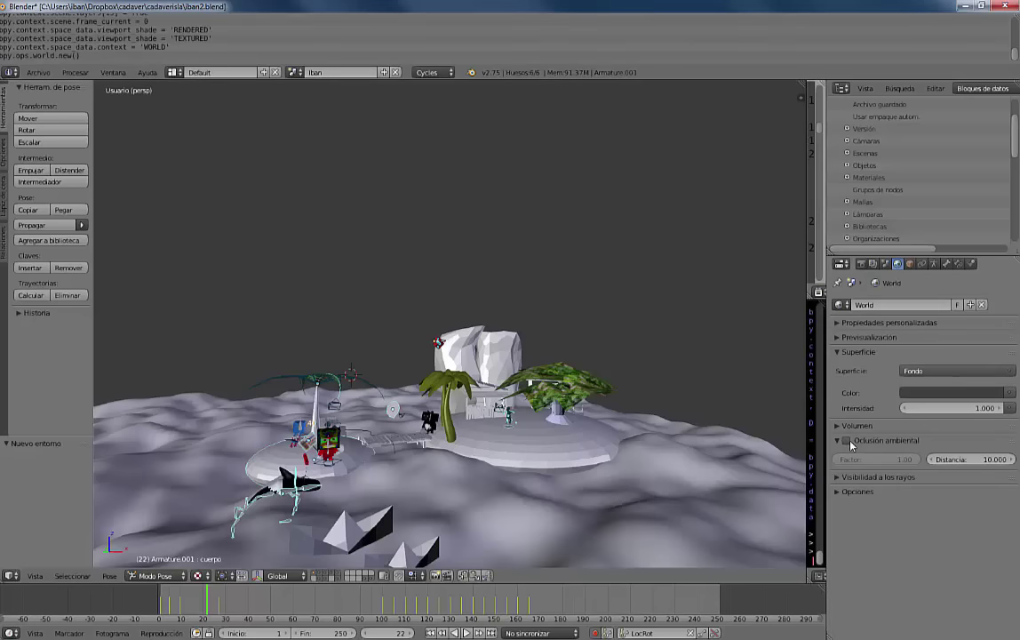
left_click(848, 442)
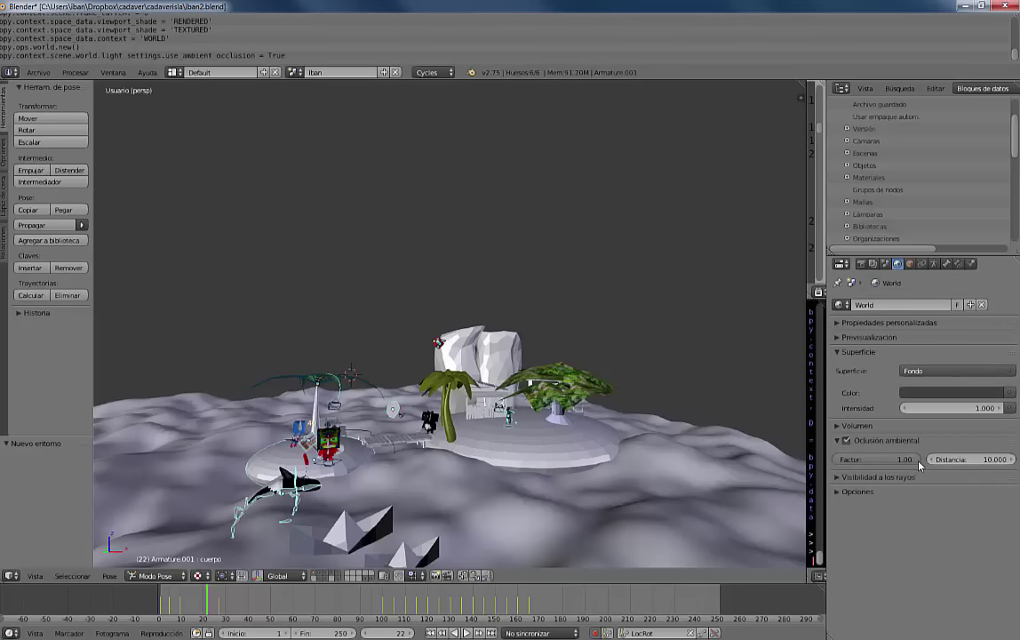
left_click_drag(920, 464, 858, 459)
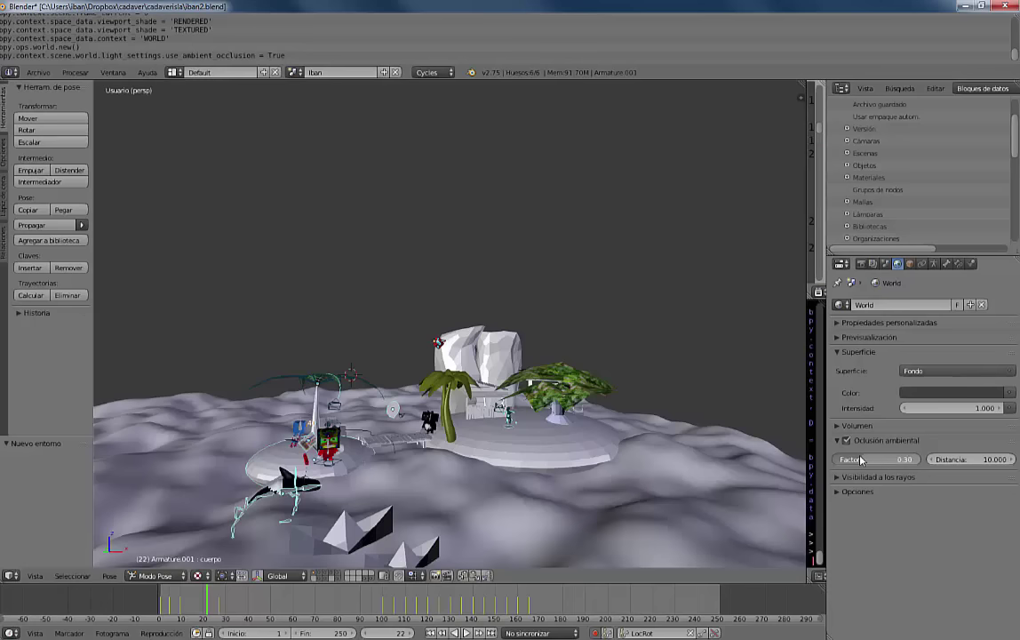
left_click_drag(860, 459, 858, 460)
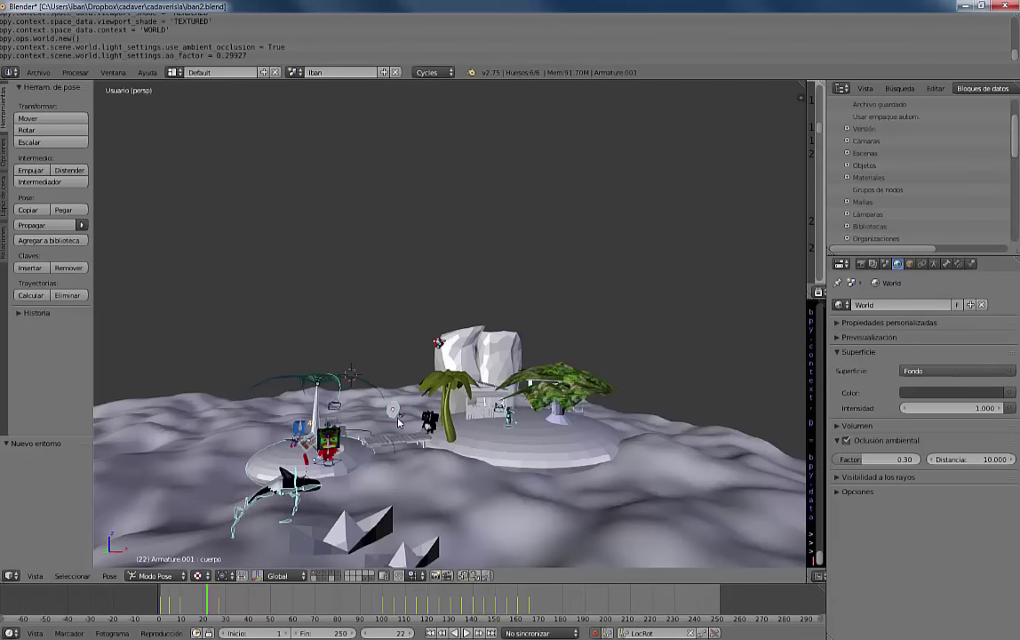
left_click(202, 575)
- Watch the island path-trace in Rendered viewport shading, then quit Blender
left_click(220, 494)
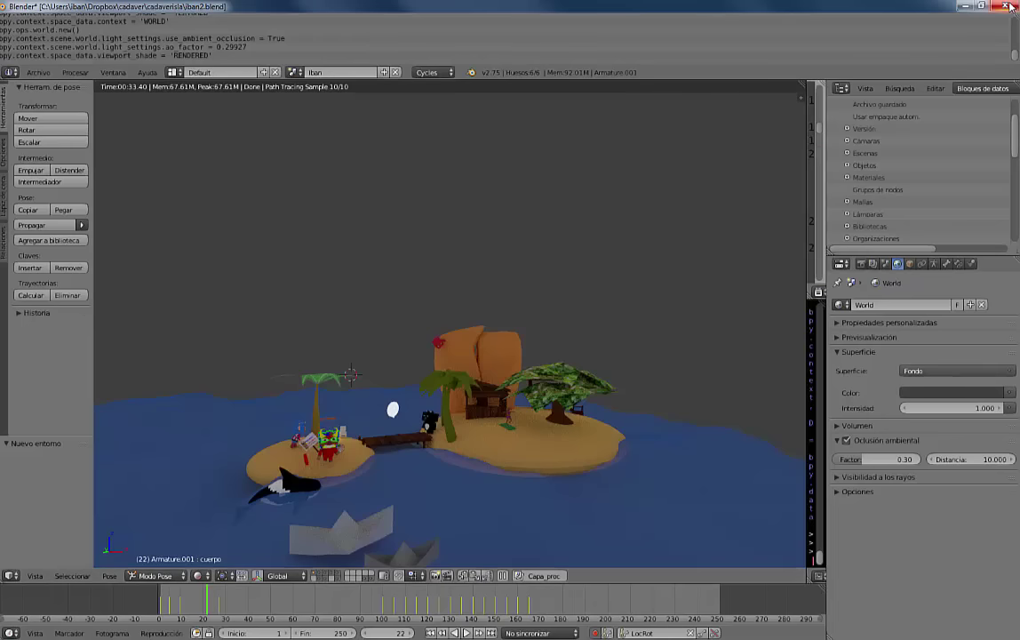
left_click(1008, 7)
- Quit without saving, open the render folder and view 1.png
left_click(516, 368)
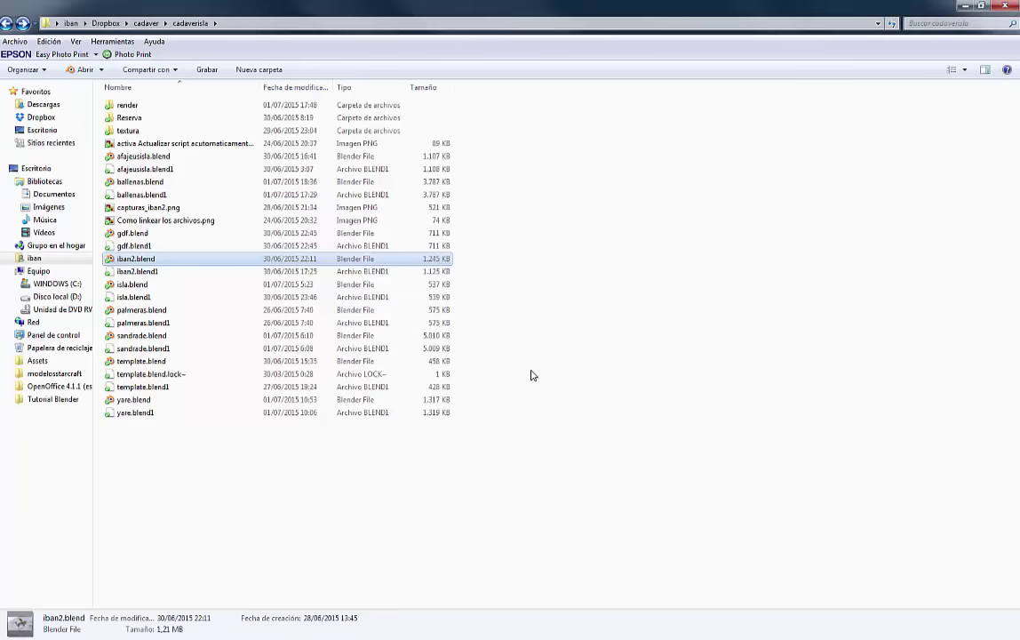
double_click(115, 105)
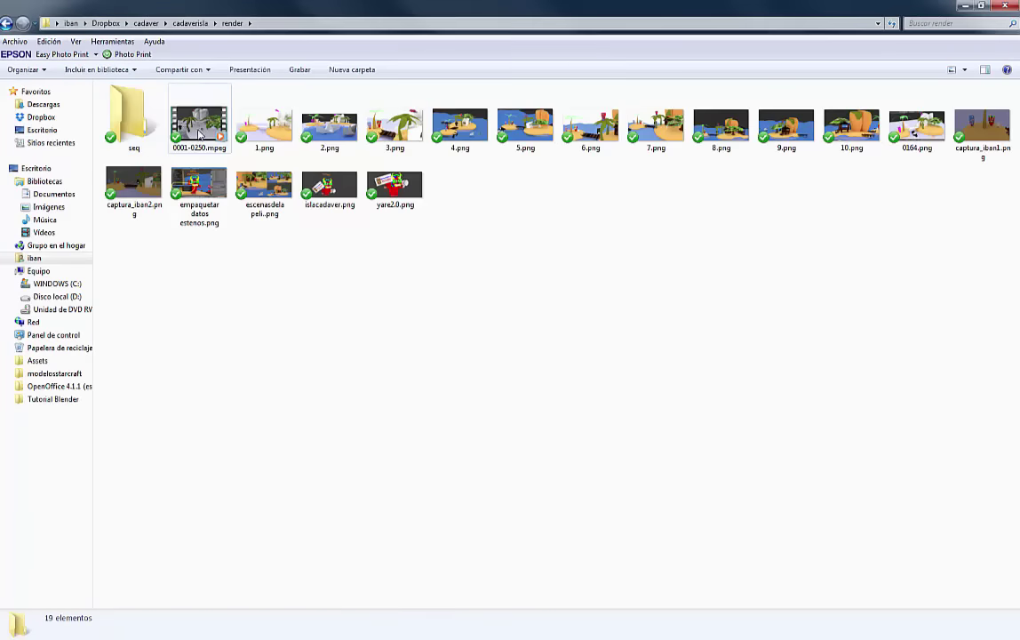
left_click(255, 138)
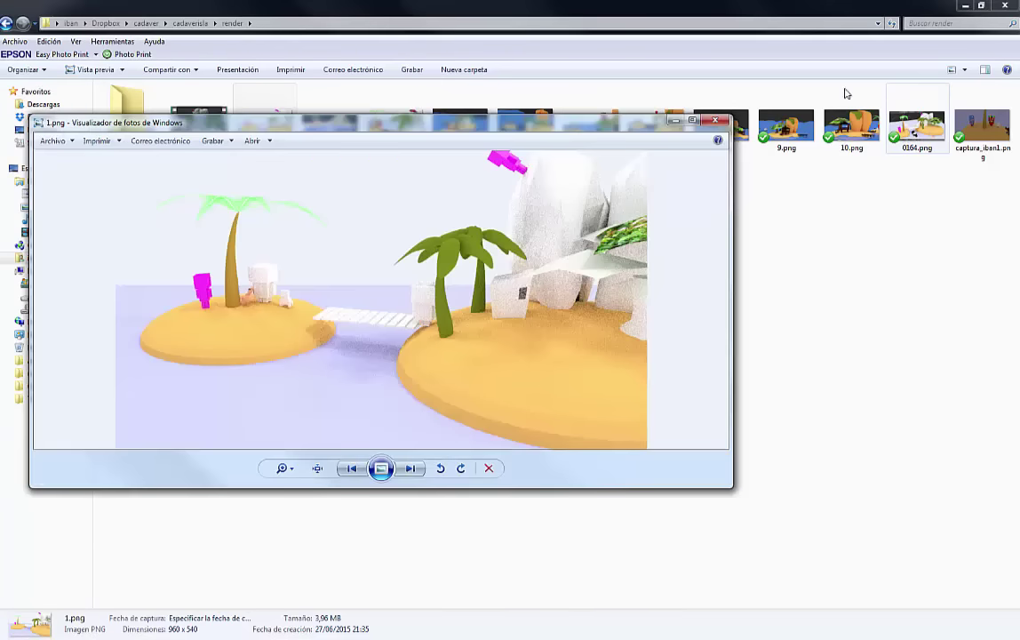
- Maximise Photo Viewer and page through the renders from 2.png to 8.png
left_click(692, 121)
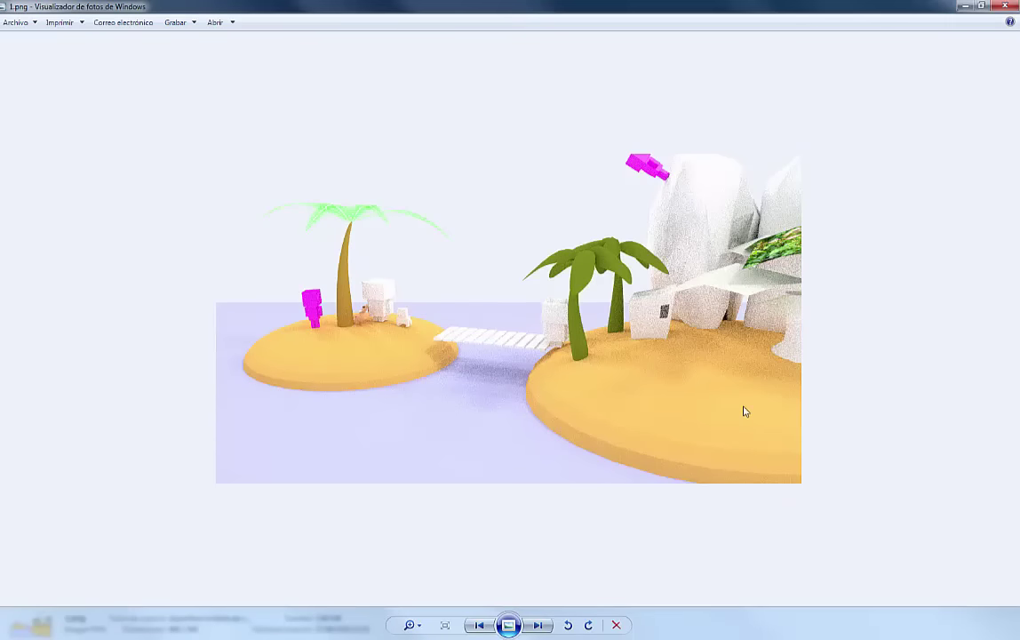
left_click(538, 625)
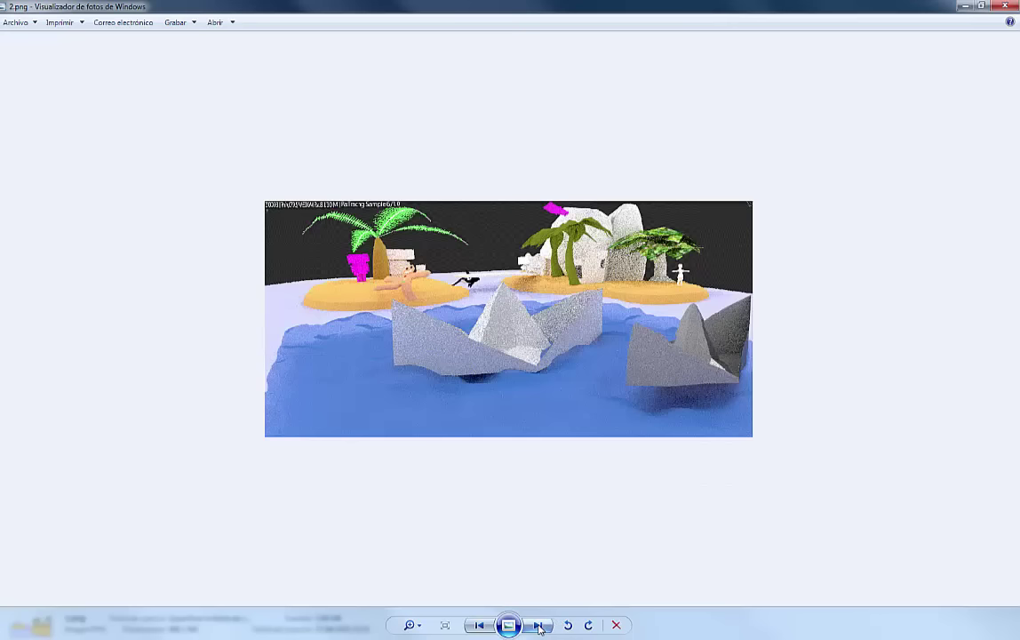
left_click(537, 625)
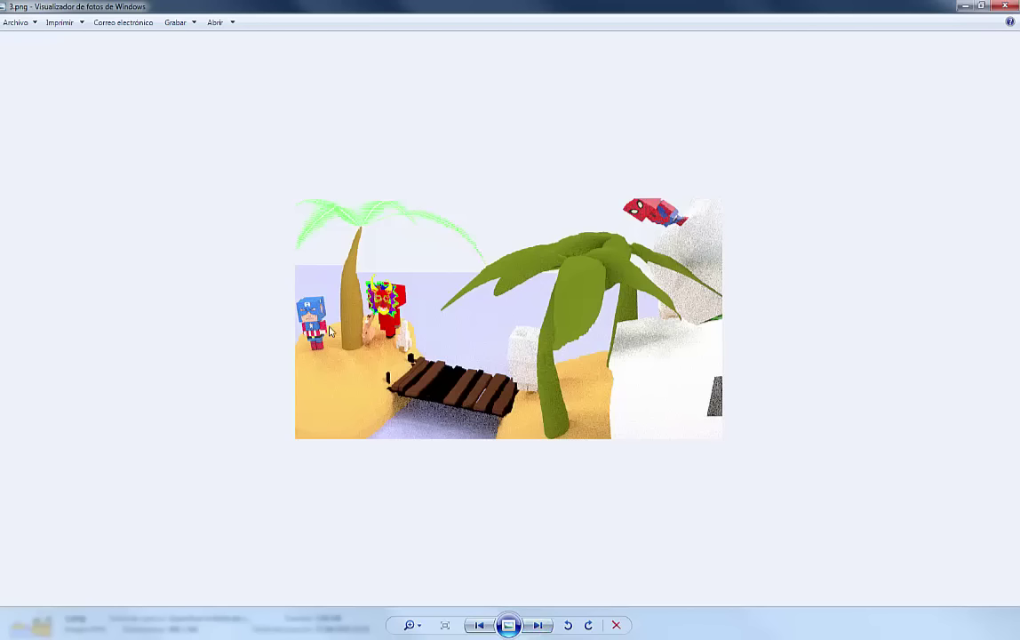
left_click(537, 625)
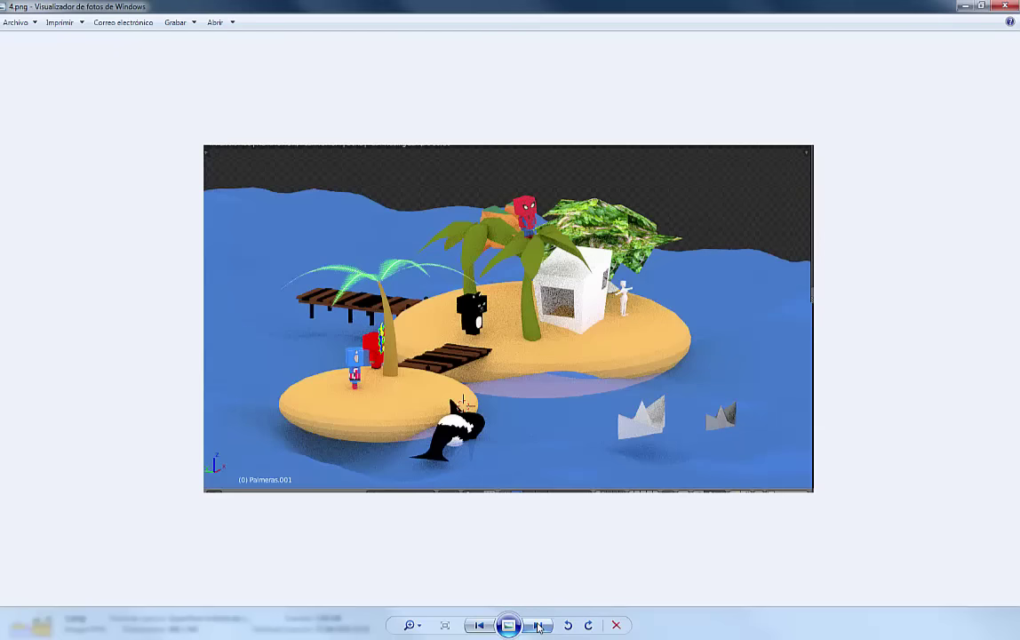
left_click(538, 625)
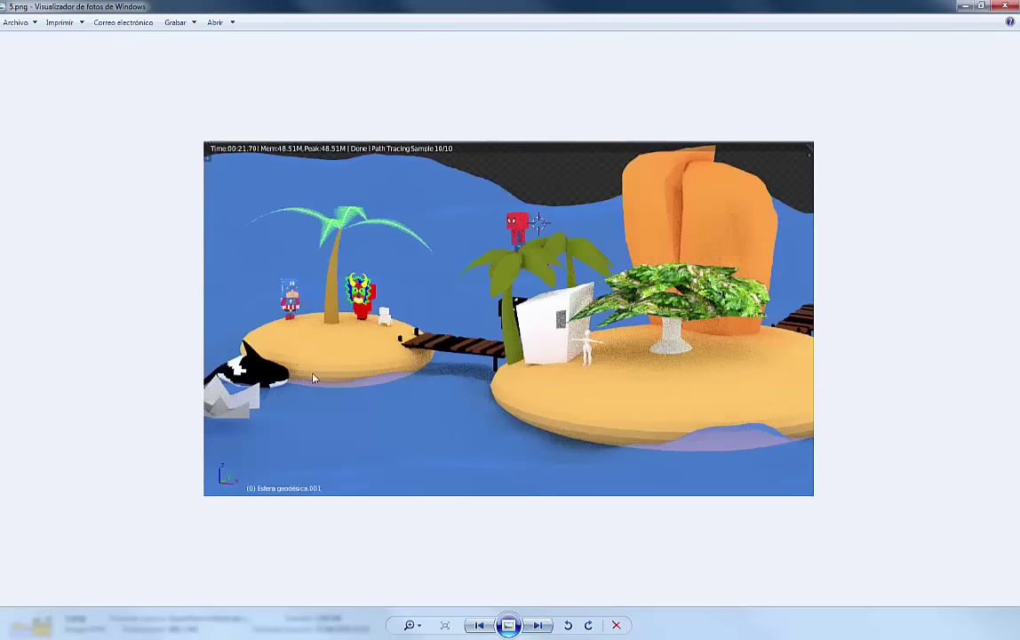
left_click(538, 625)
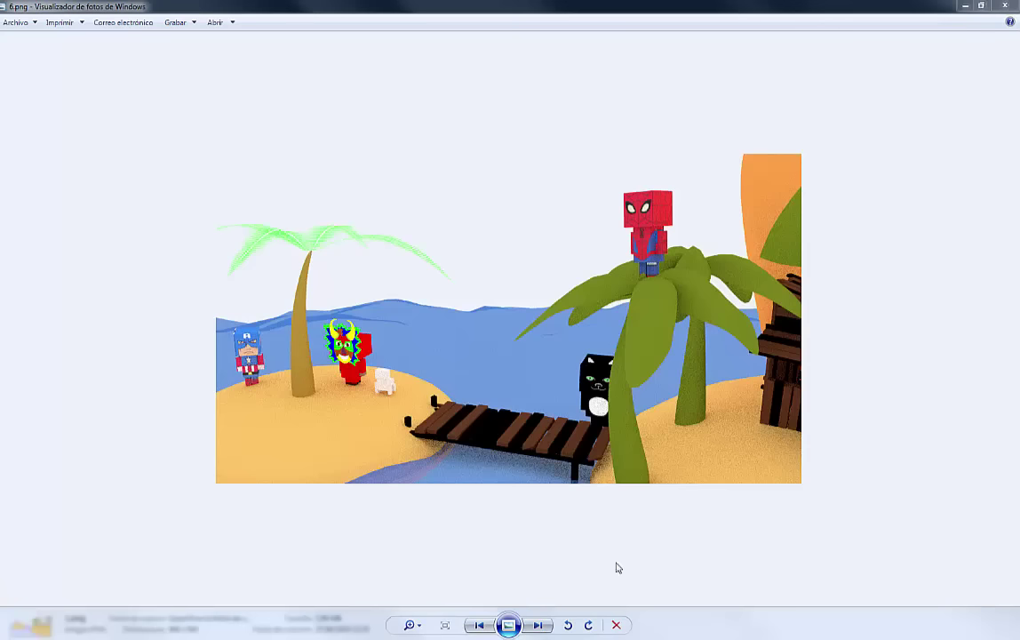
left_click(539, 625)
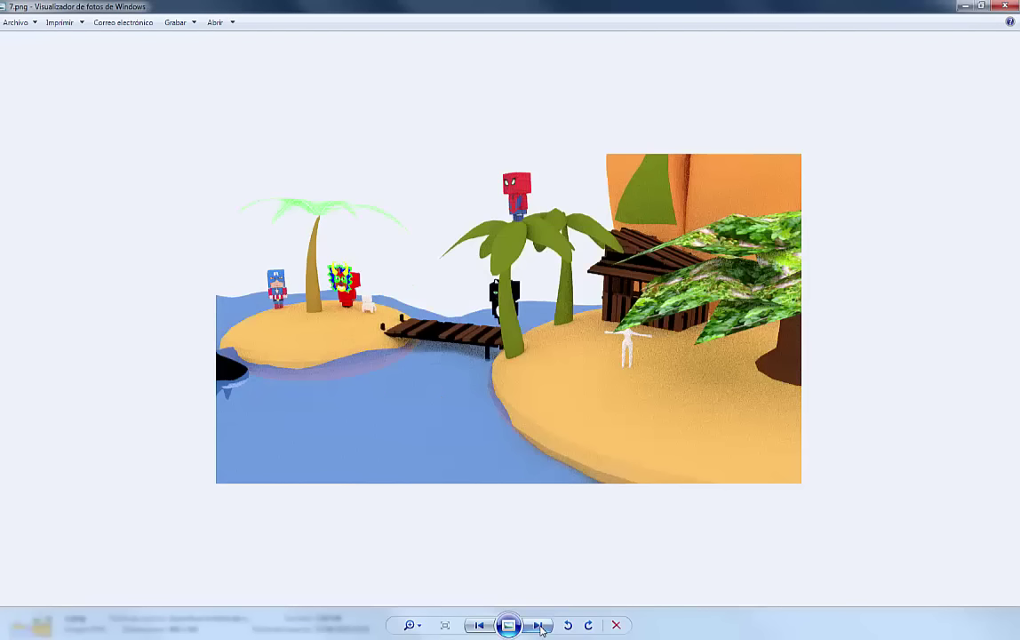
left_click(539, 626)
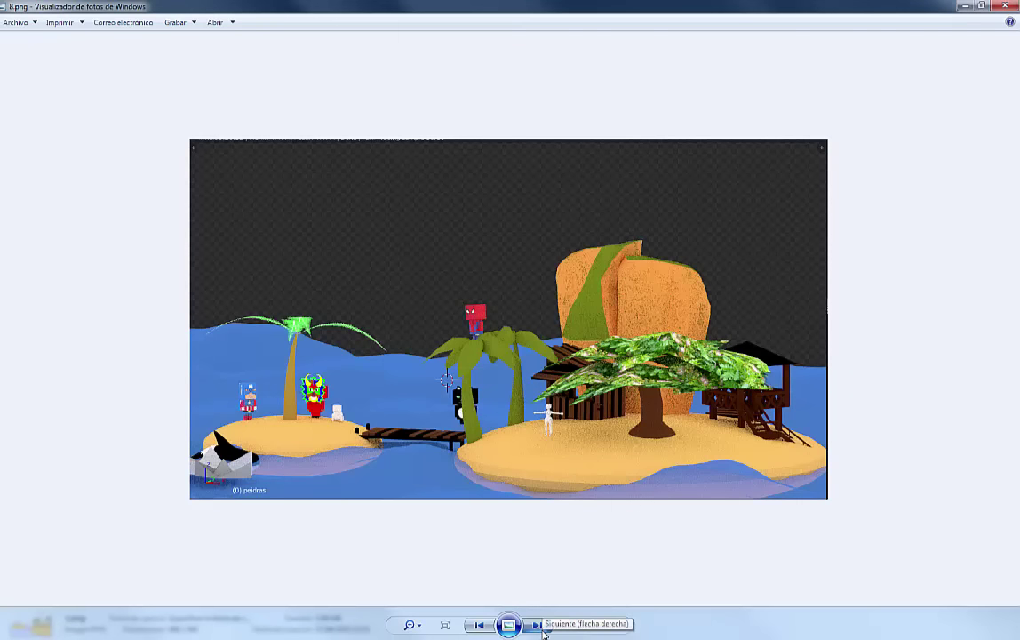
- Page through 9.png, 10.png, 0164.png and the screenshots back to 1.png, then close the viewer
left_click(540, 626)
left_click(539, 625)
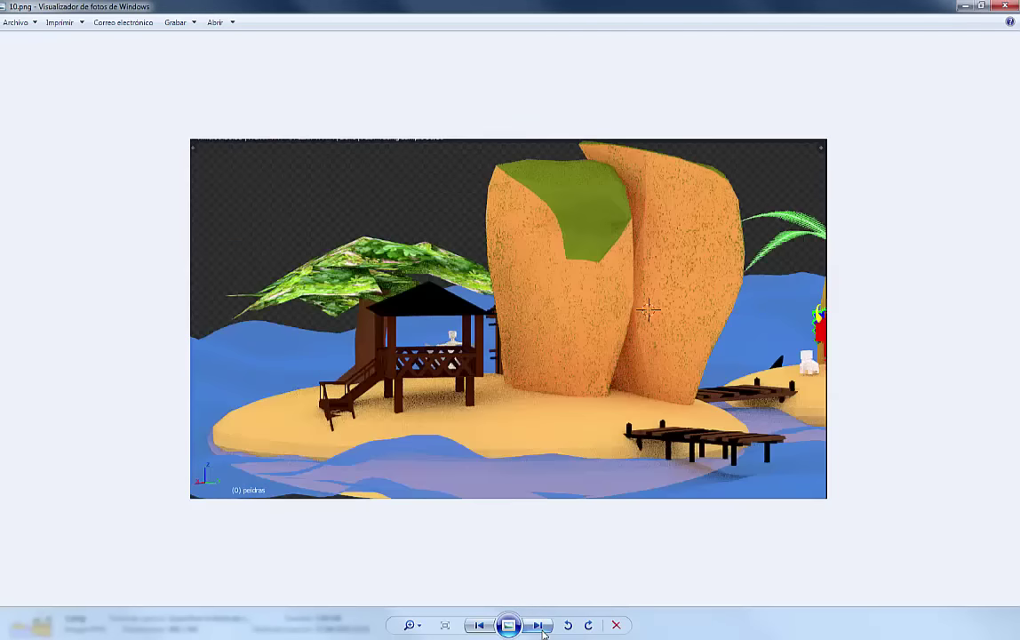
left_click(539, 625)
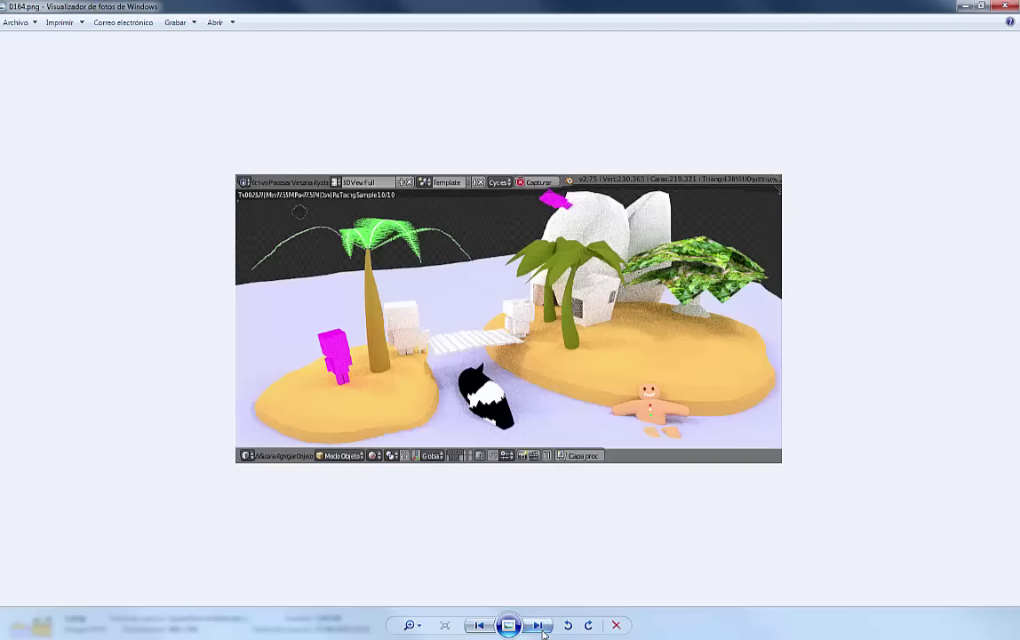
left_click(538, 626)
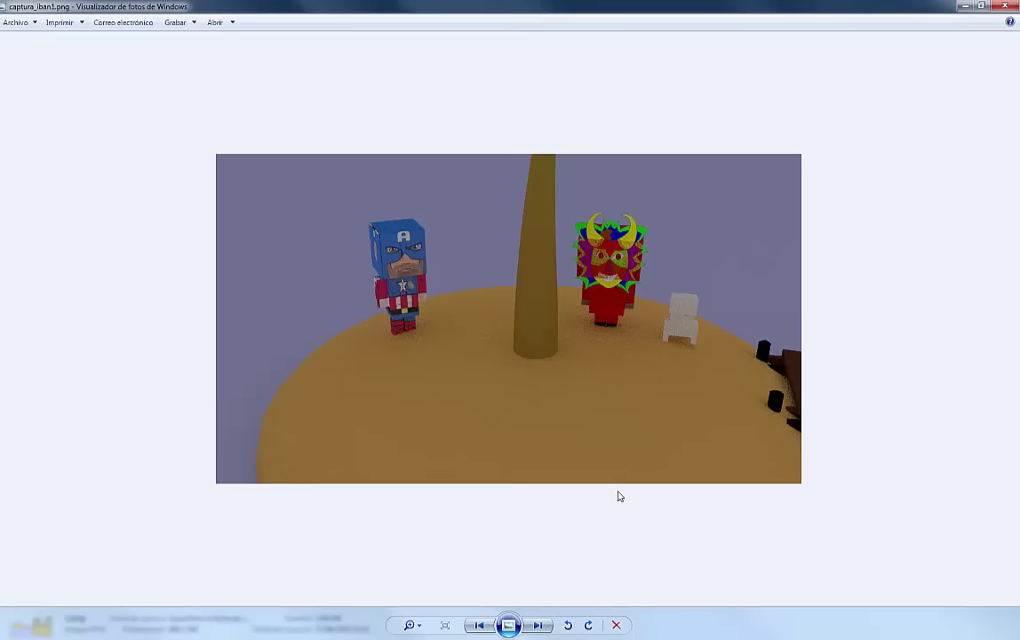
left_click(542, 626)
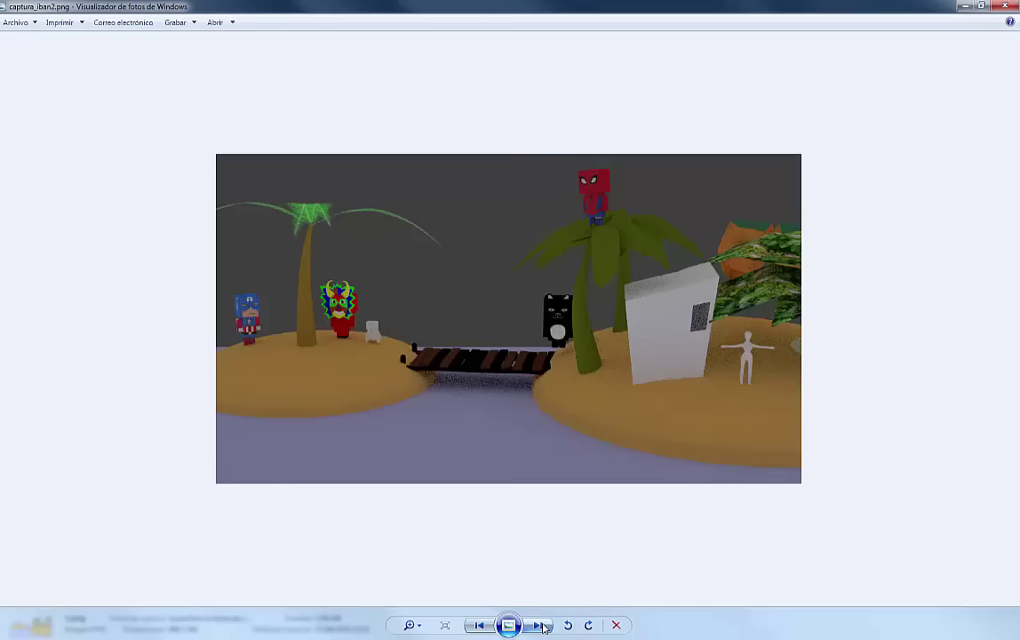
left_click(542, 626)
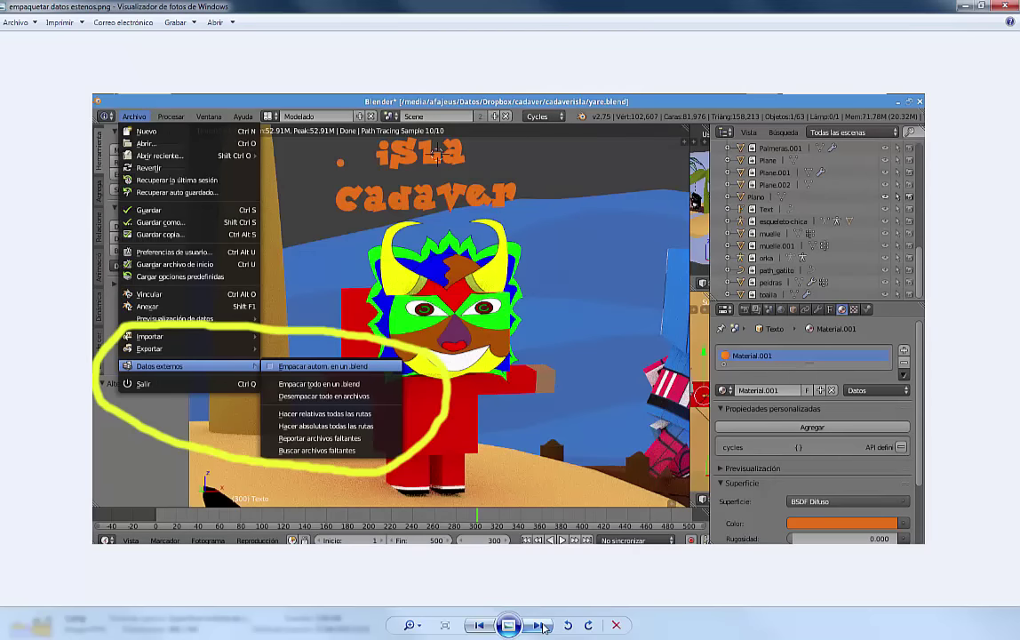
left_click(544, 626)
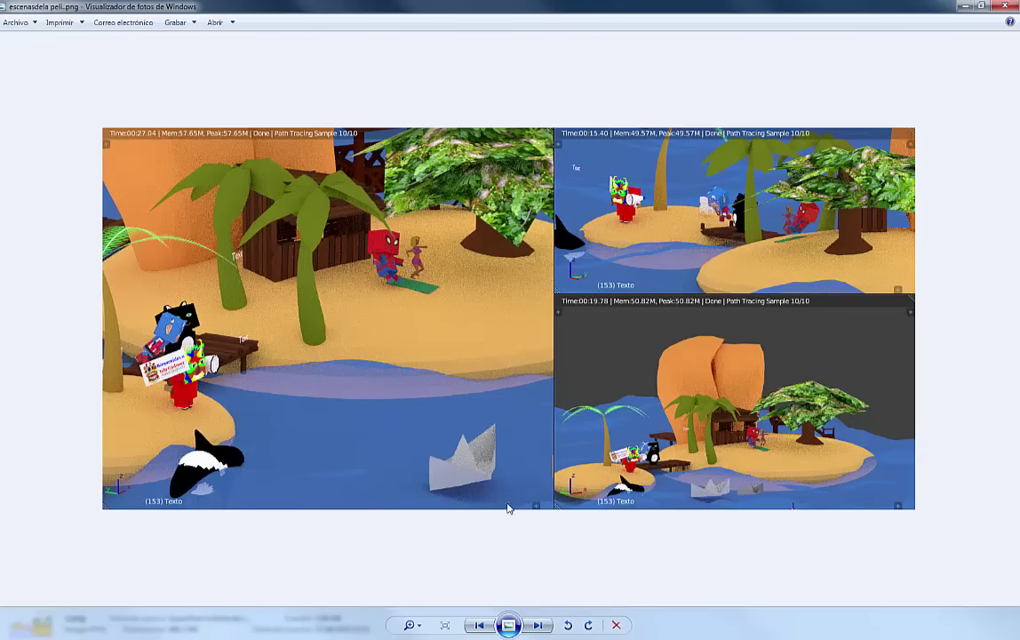
left_click(537, 625)
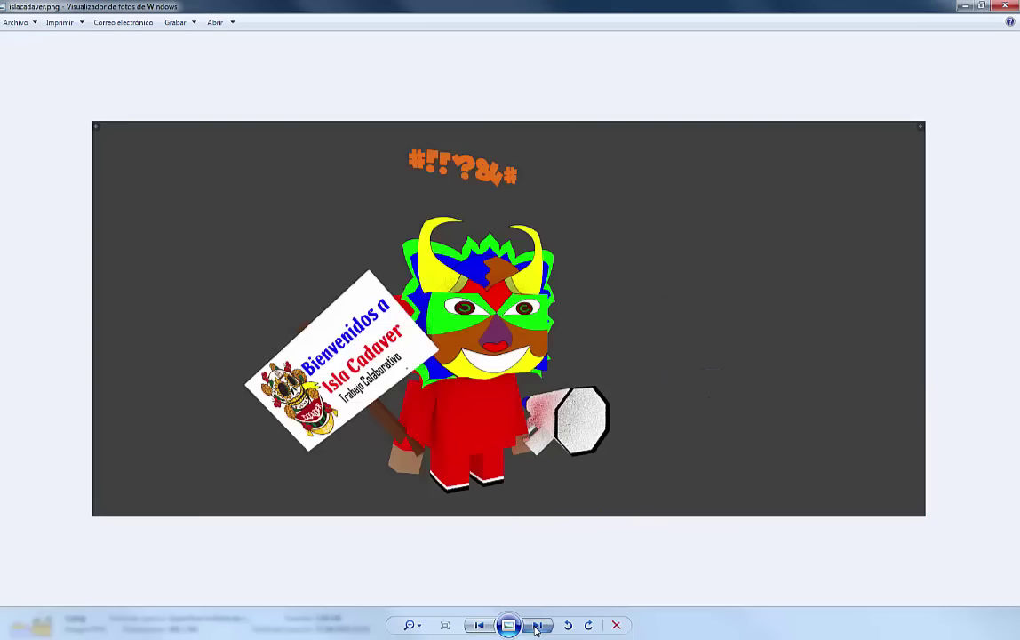
left_click(537, 625)
left_click(537, 625)
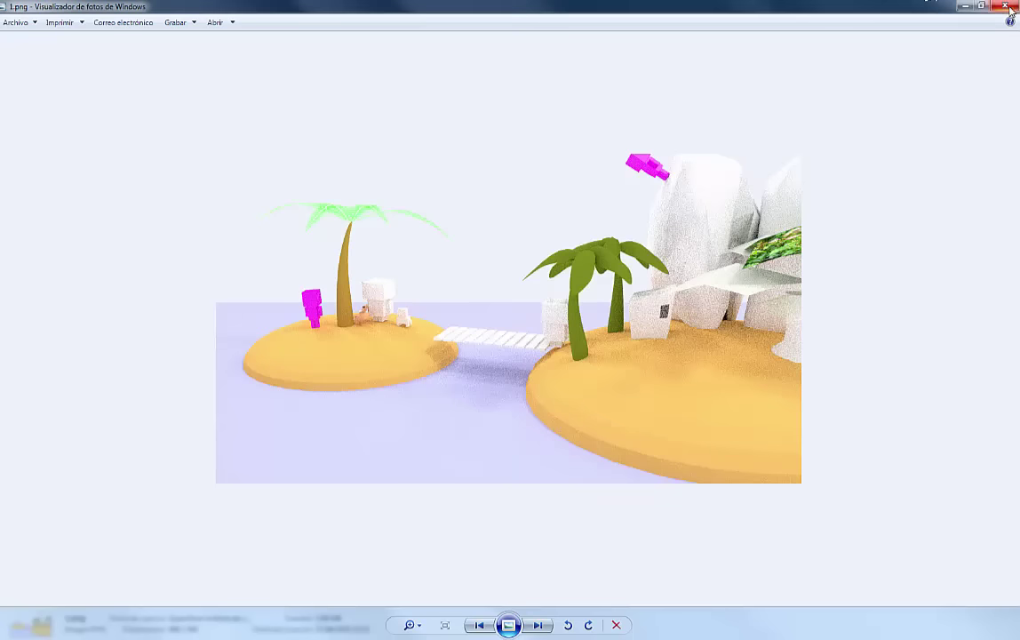
key("alt+F4")
left_click(203, 133)
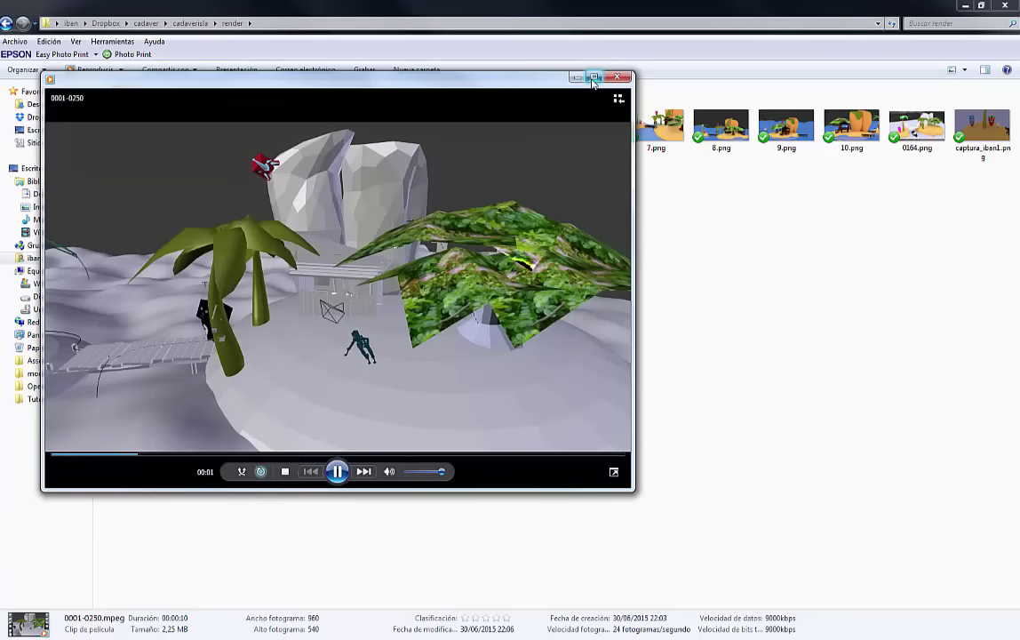
left_click(593, 76)
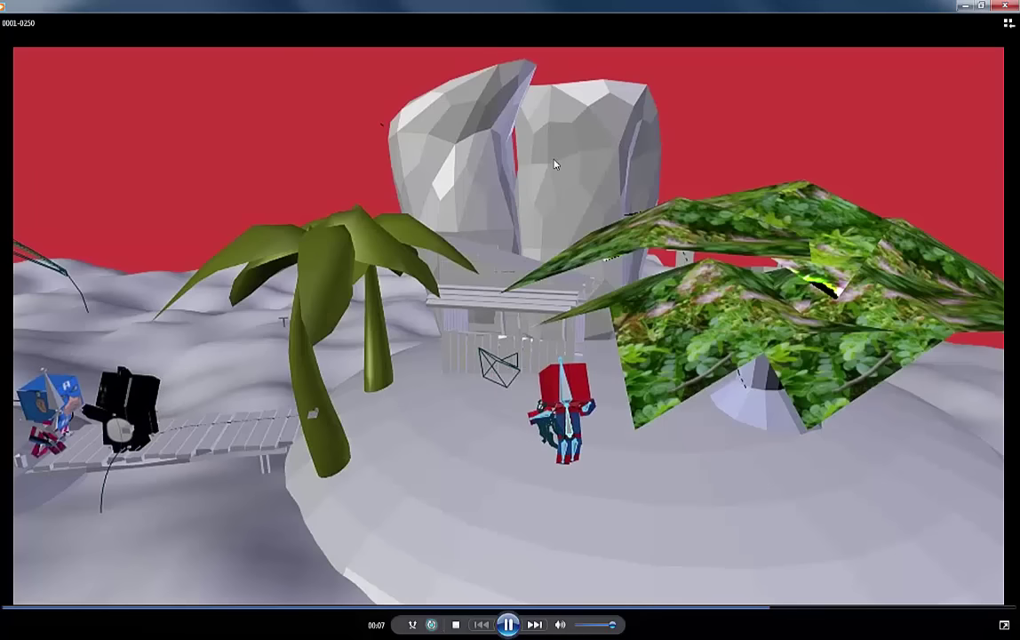
left_click(1004, 7)
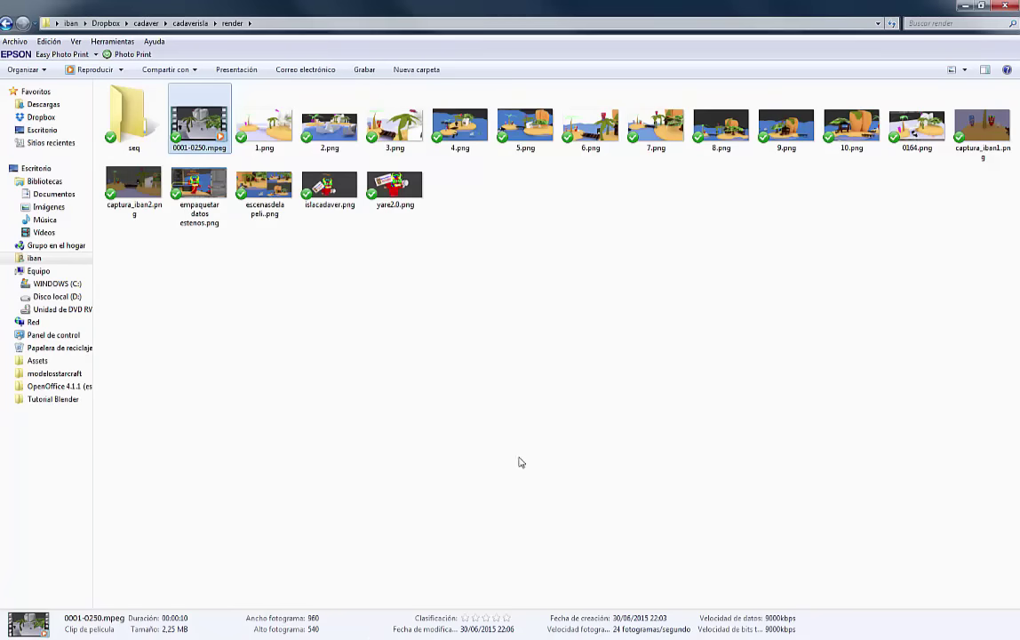
- Minimise the Explorer render folder window to show the render wallpaper desktop
left_click(964, 8)
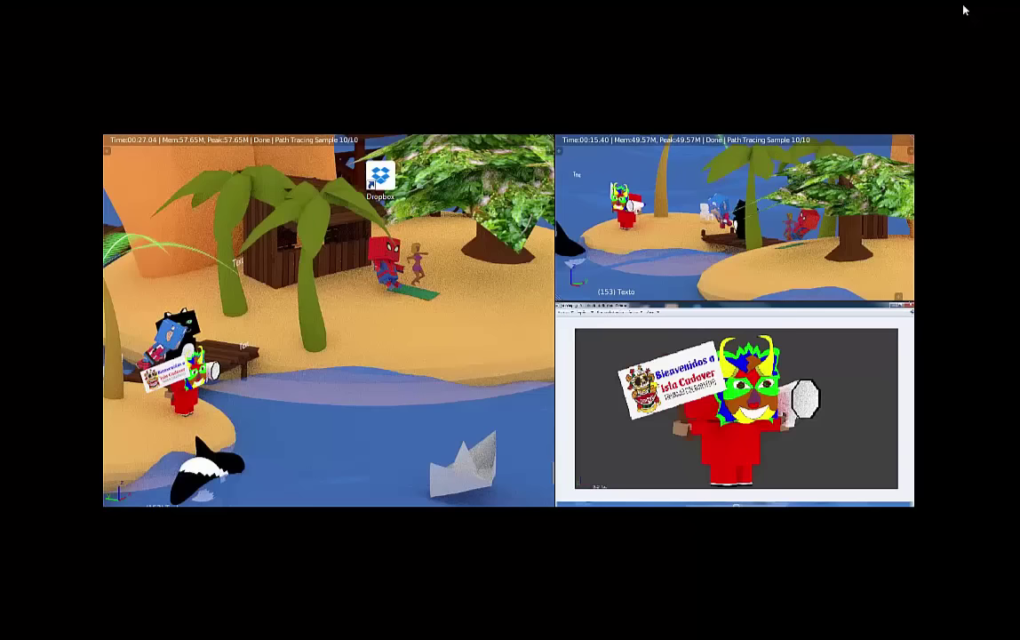